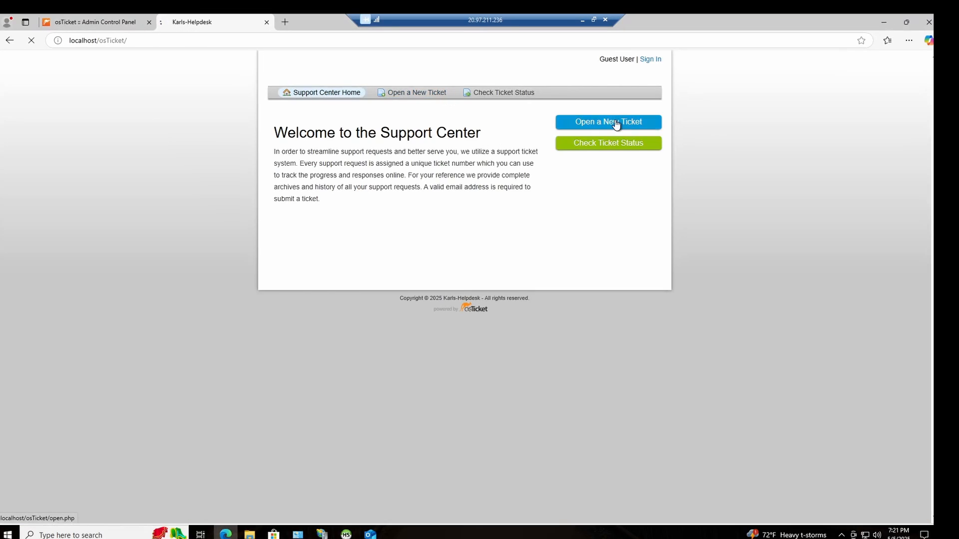
Step: Open a new support ticket and fill in the contact's email address and full name
click(593, 122)
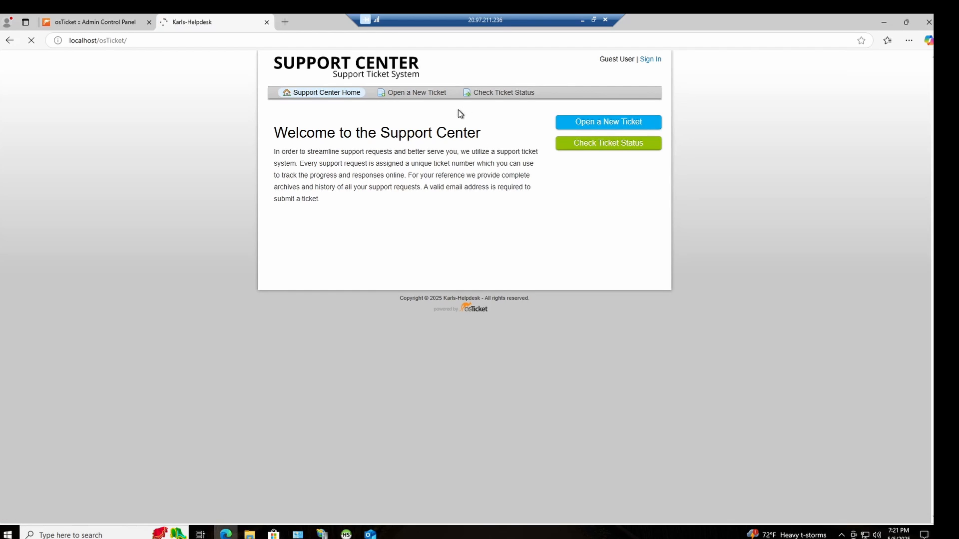
click(331, 190)
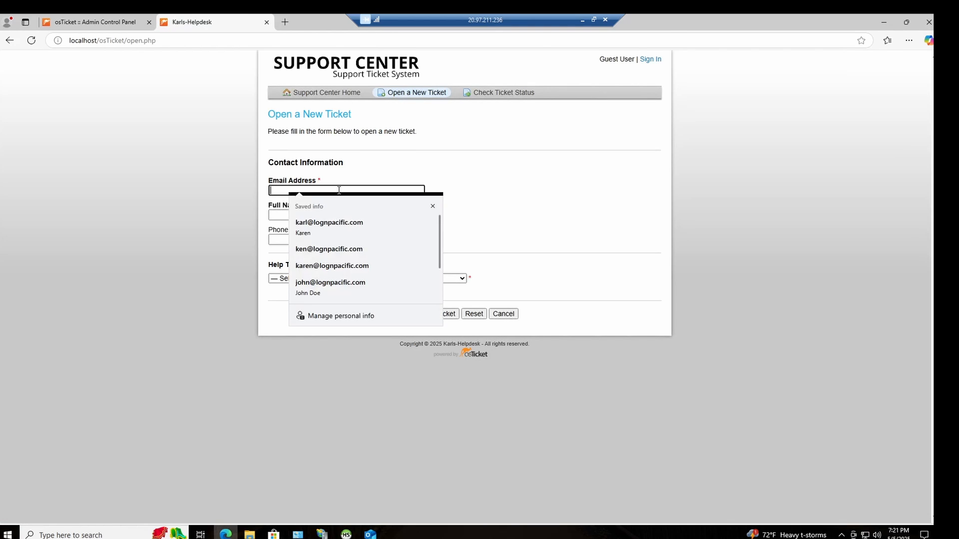
click(352, 267)
click(322, 214)
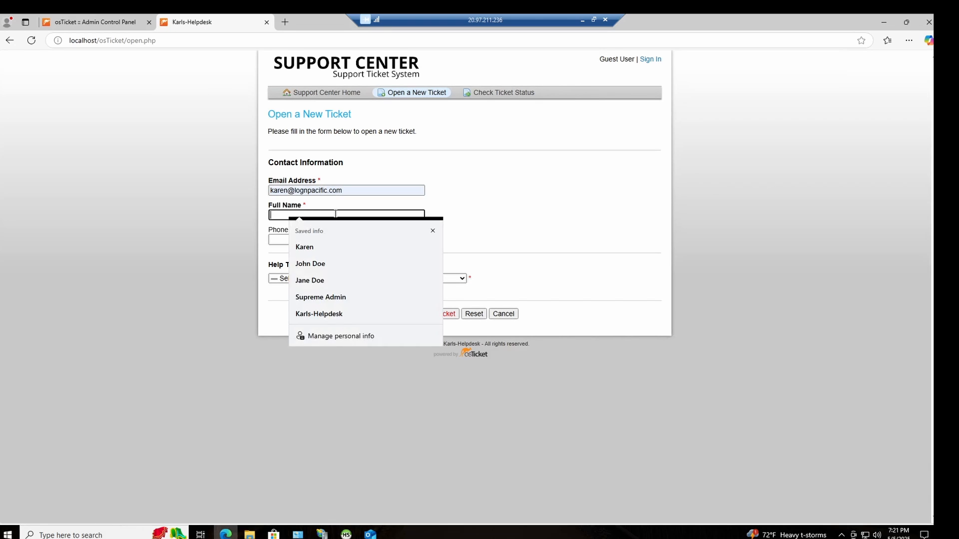
click(313, 246)
Step: Set the help topic to Report a Problem / Access Issue / Business Critical Outage and try to create the ticket
click(386, 279)
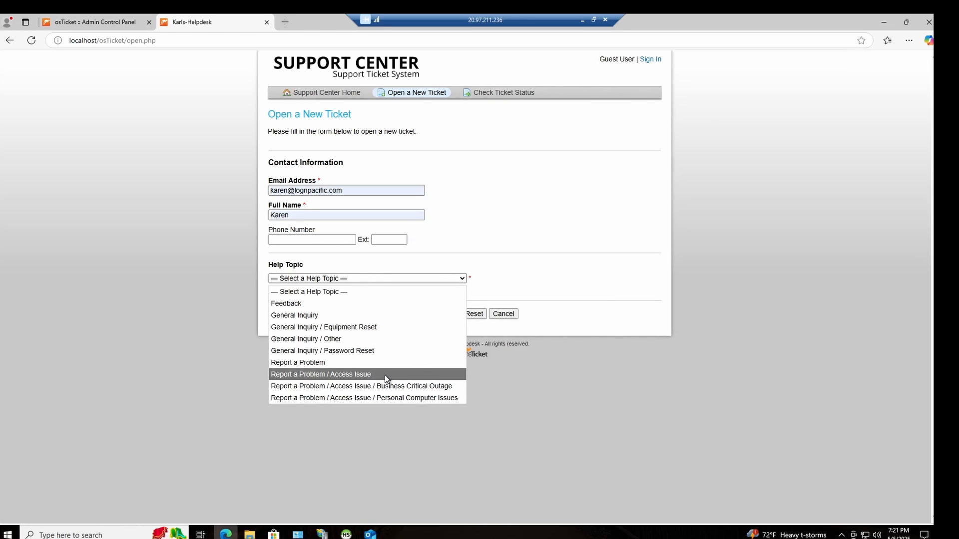
click(388, 387)
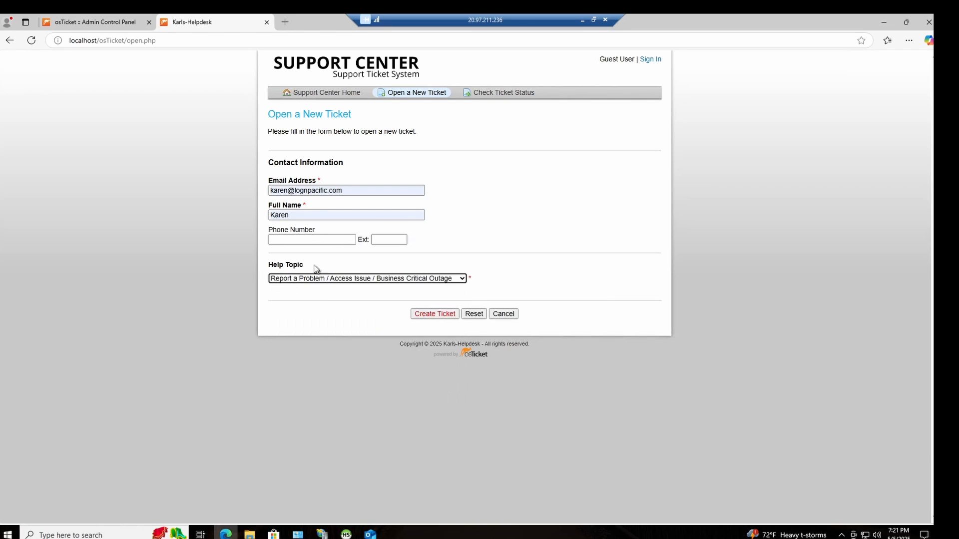
click(425, 315)
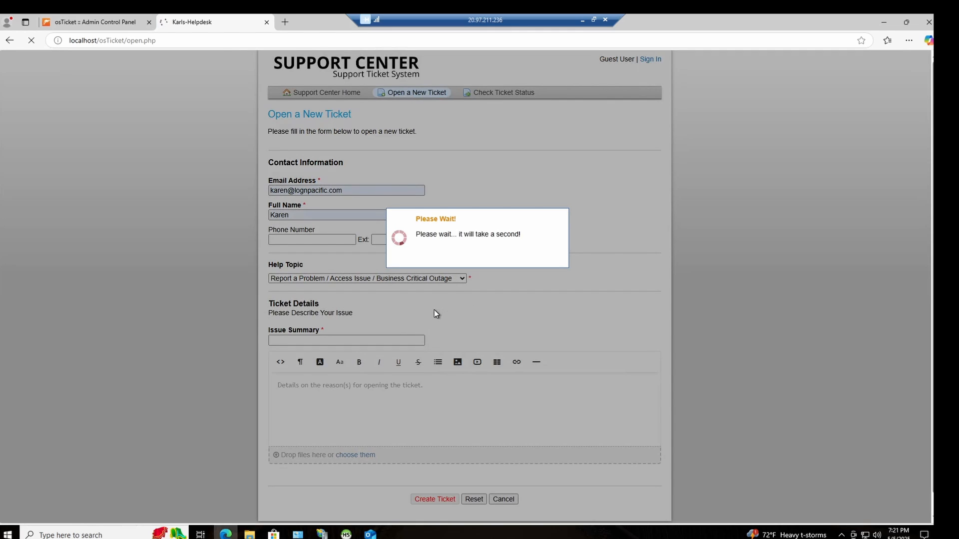
Step: Paste "entire mobile/online banking system is down" as the ticket's issue summary
scroll(367, 335, down, 1)
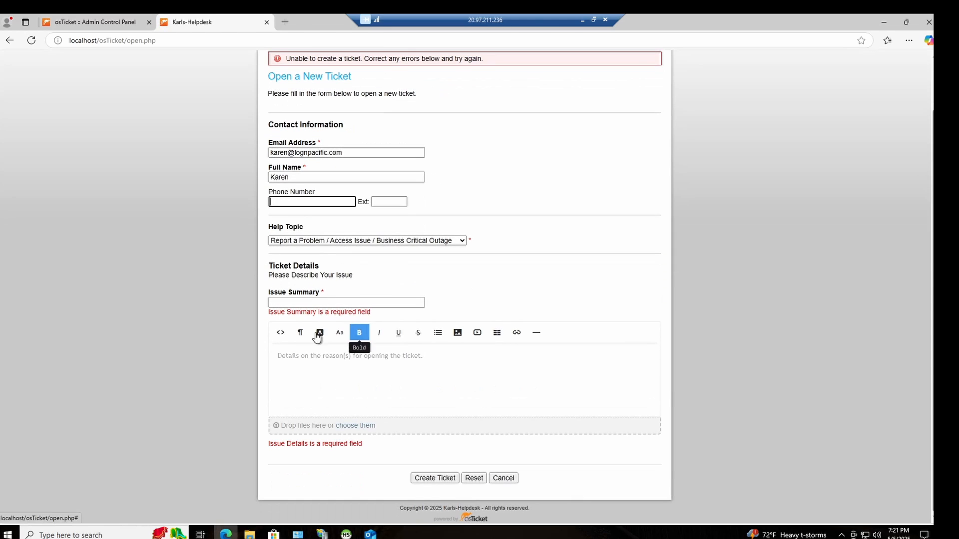
click(345, 303)
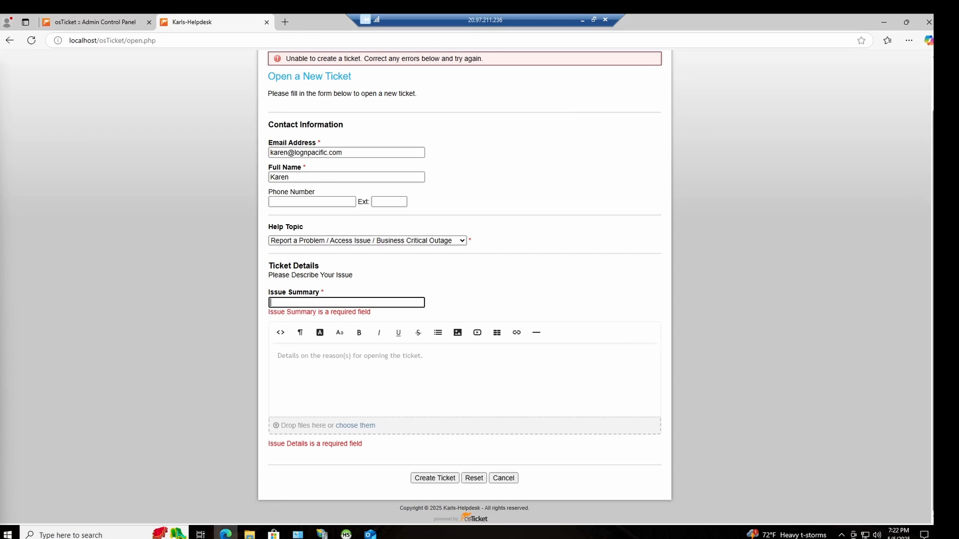
right_click(339, 303)
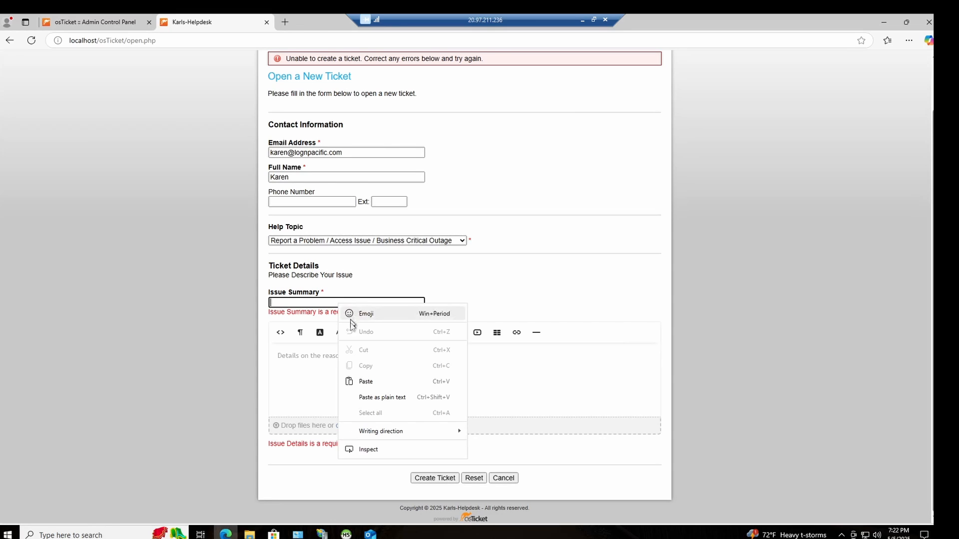
click(376, 383)
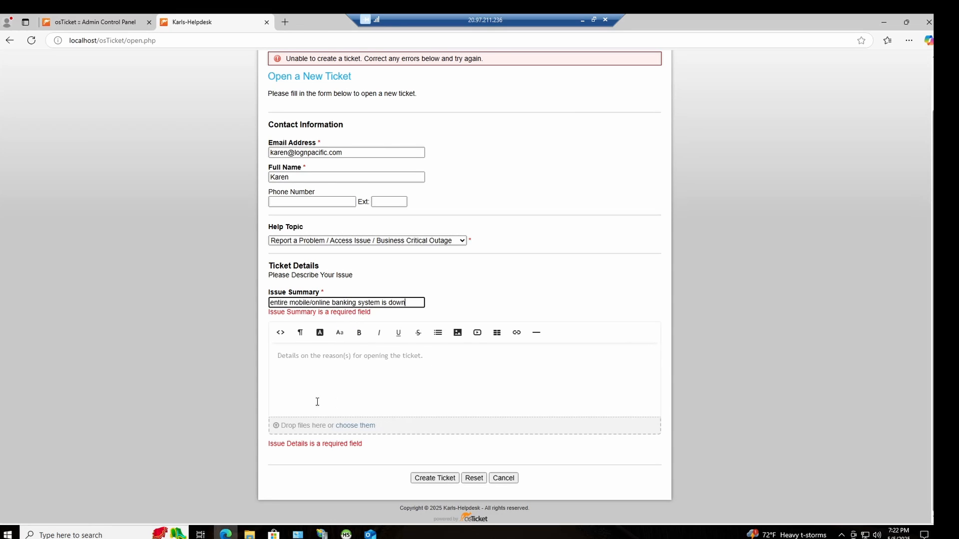
Step: Write in the issue details: "My employees are reporting that users are no longer able to access the online baking portal."
click(350, 375)
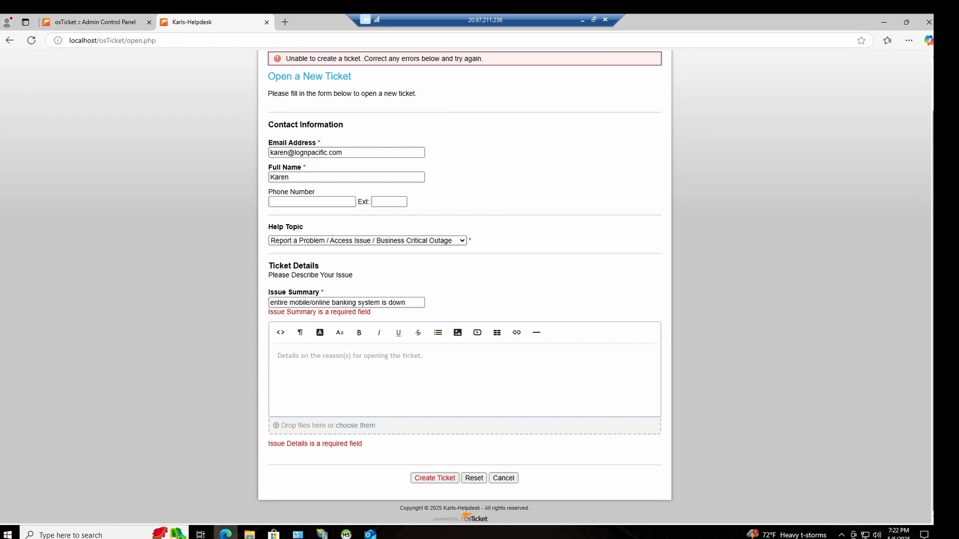
text(MY)
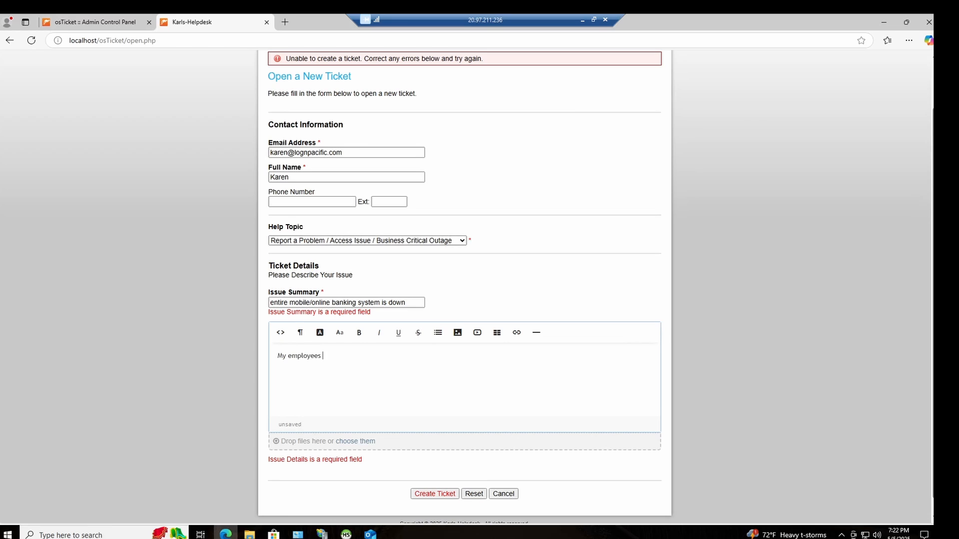
text(reporting that users are no longer able to access the online bak)
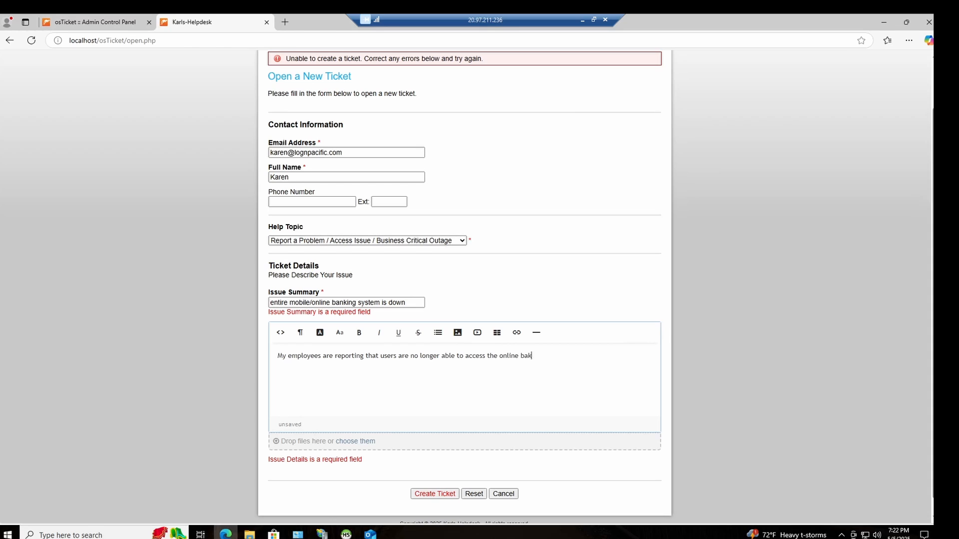
text(ing portal. The ones who can occasio)
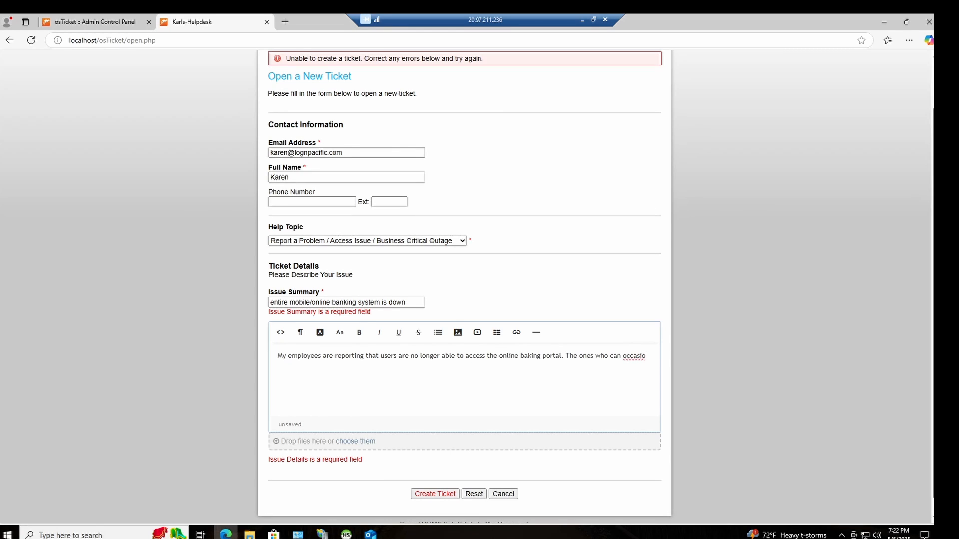
Step: Add "The ones who can occasionally access it, cannot log in." to the issue details and create the ticket
text(nally access it, ca)
text(nnoit)
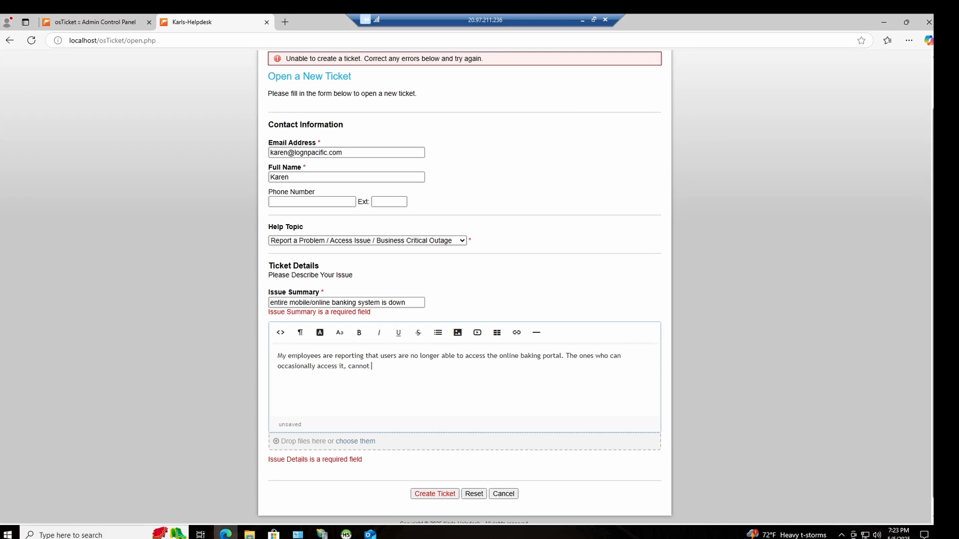
text(log in.)
click(439, 495)
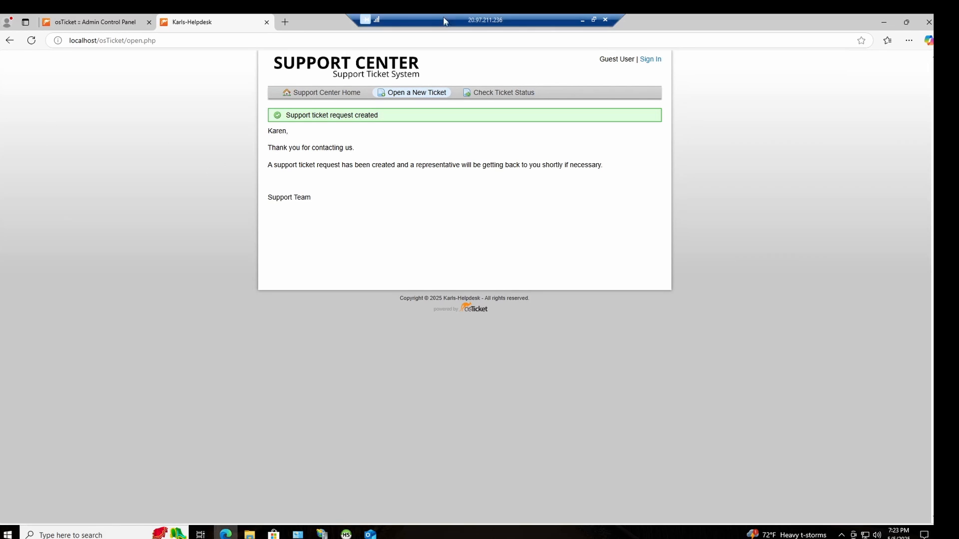
Step: Log out of the admin control panel and sign in with the support agent's username, dismissing the offer to save the password
click(95, 22)
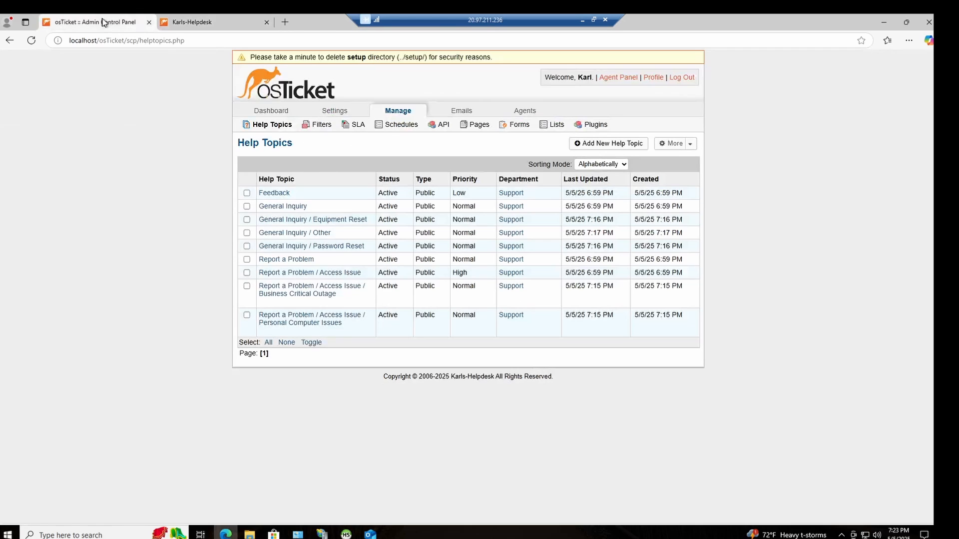
click(681, 78)
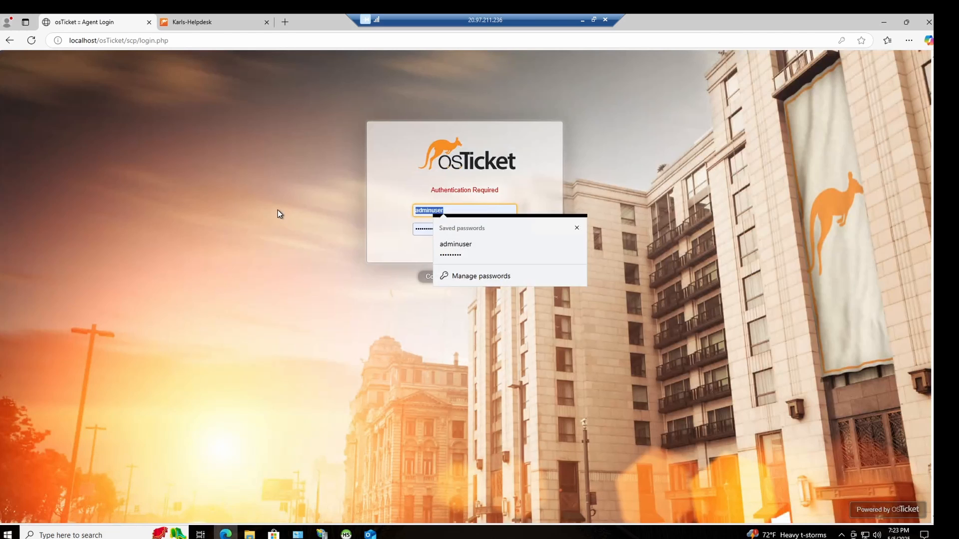
text(john)
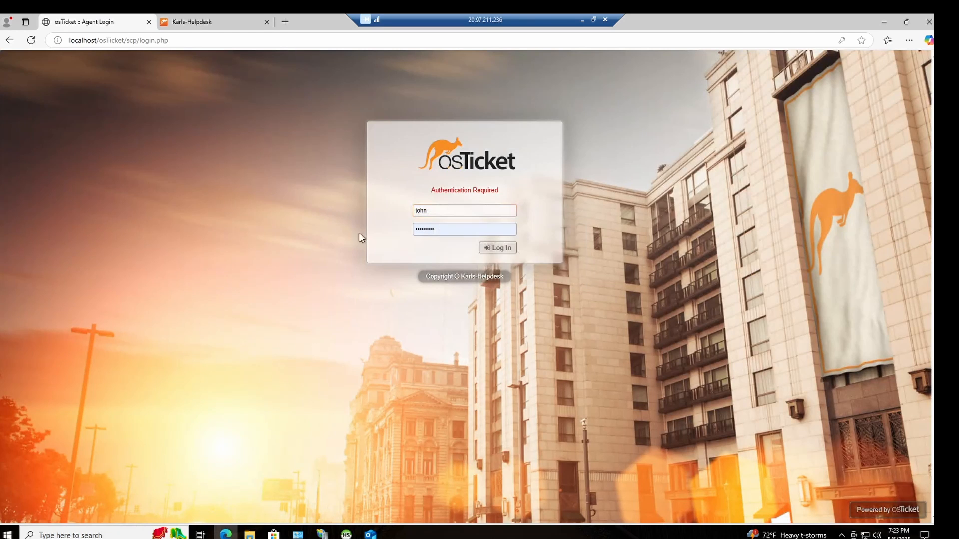
click(433, 229)
click(379, 247)
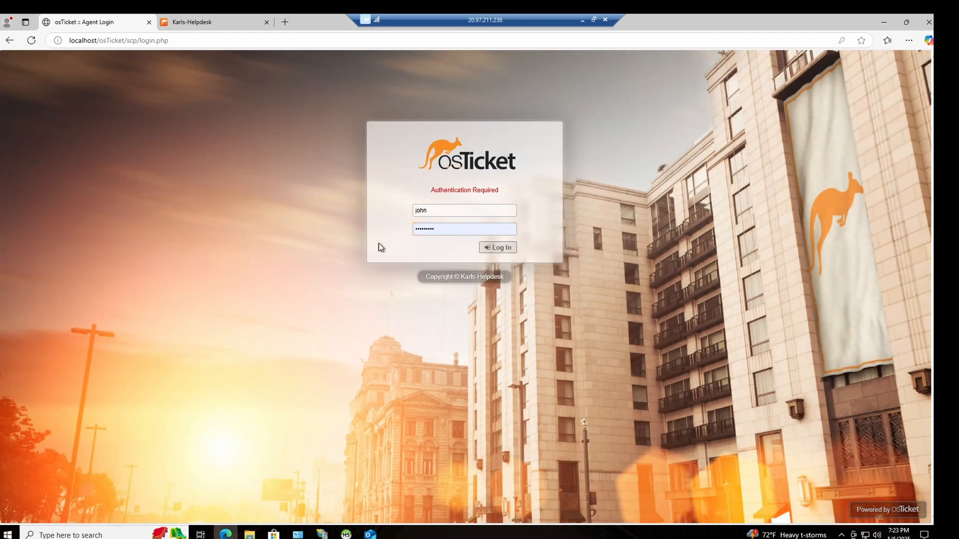
click(504, 249)
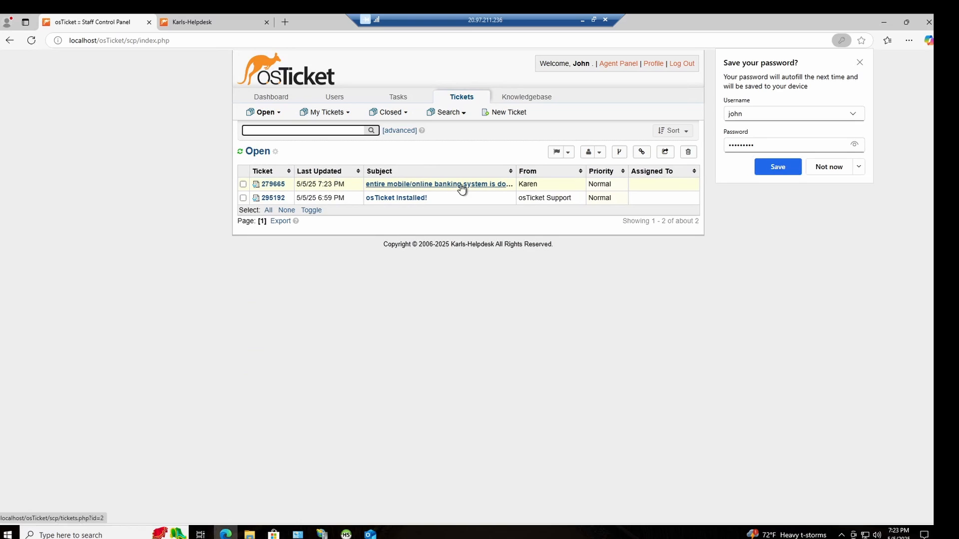
click(736, 197)
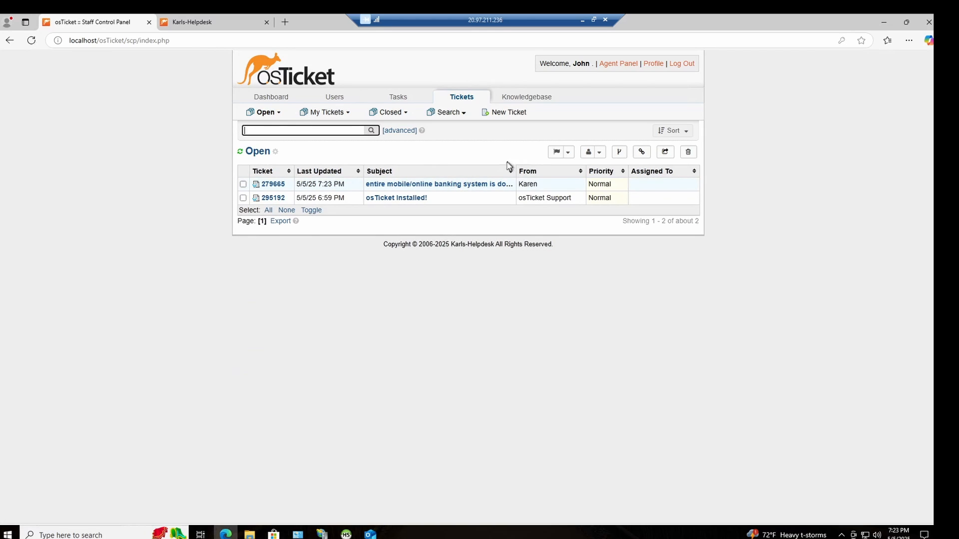
Step: Open the ticket "entire mobile/online banking system is down" and assign it to the signed-in agent
click(465, 185)
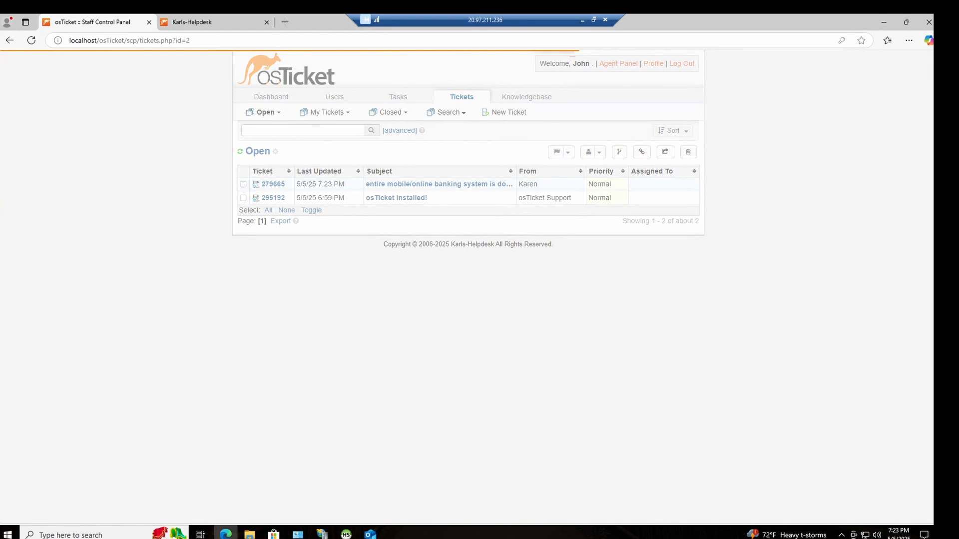
scroll(271, 224, up, 5)
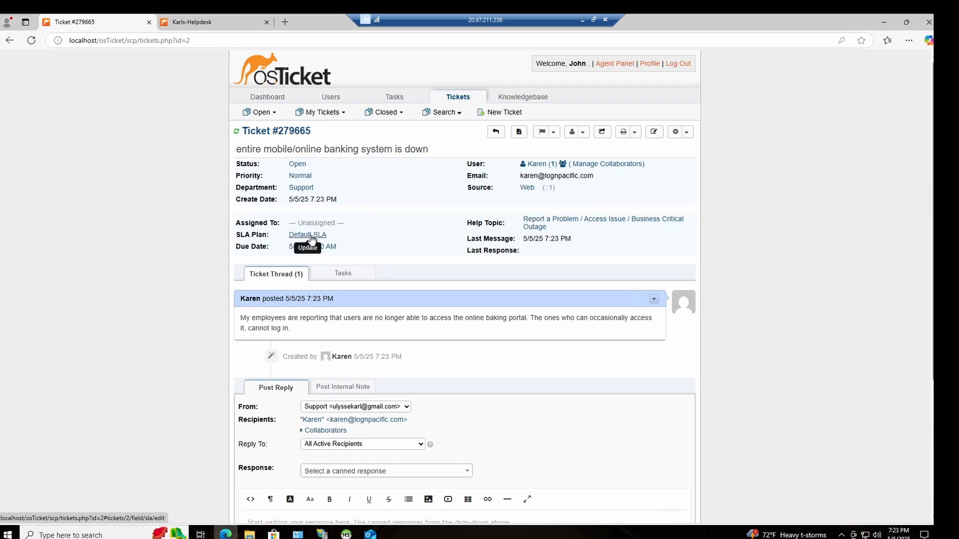
click(327, 223)
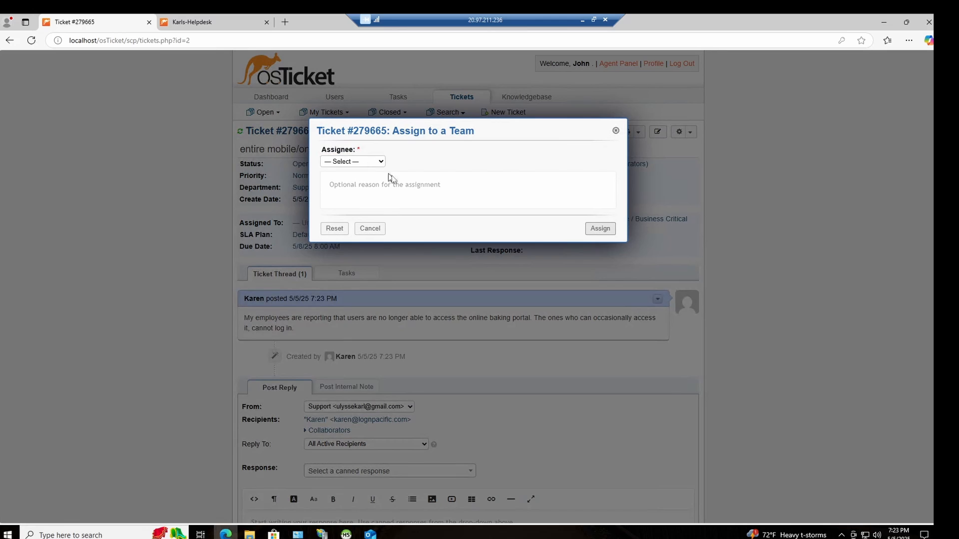
click(371, 161)
click(358, 210)
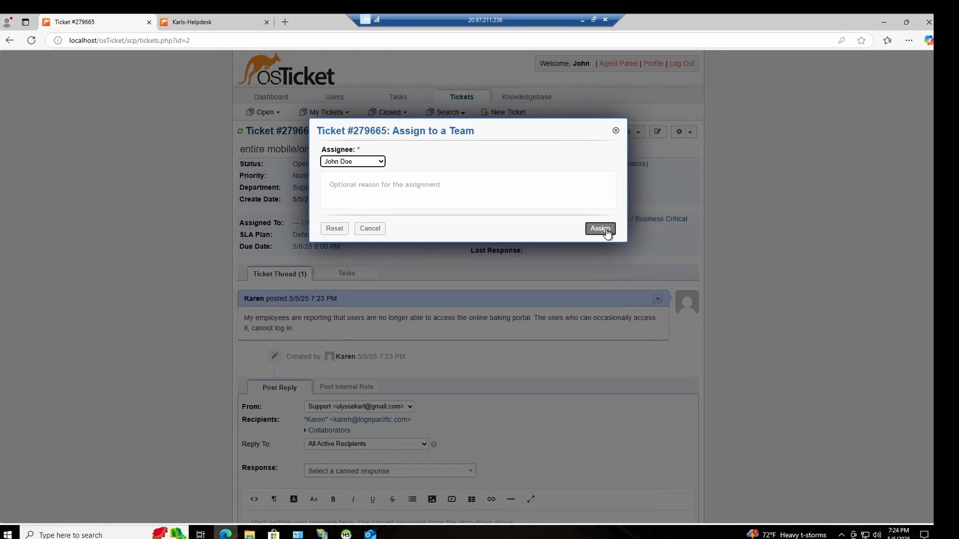
click(602, 229)
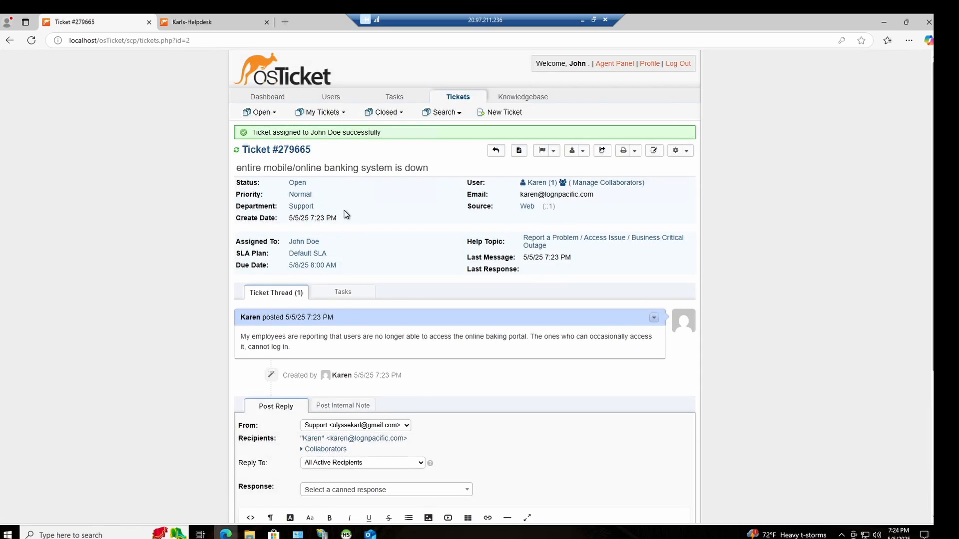
Step: Update the banking outage ticket's SLA plan to Sev-A
scroll(340, 216, down, 3)
scroll(340, 216, up, 3)
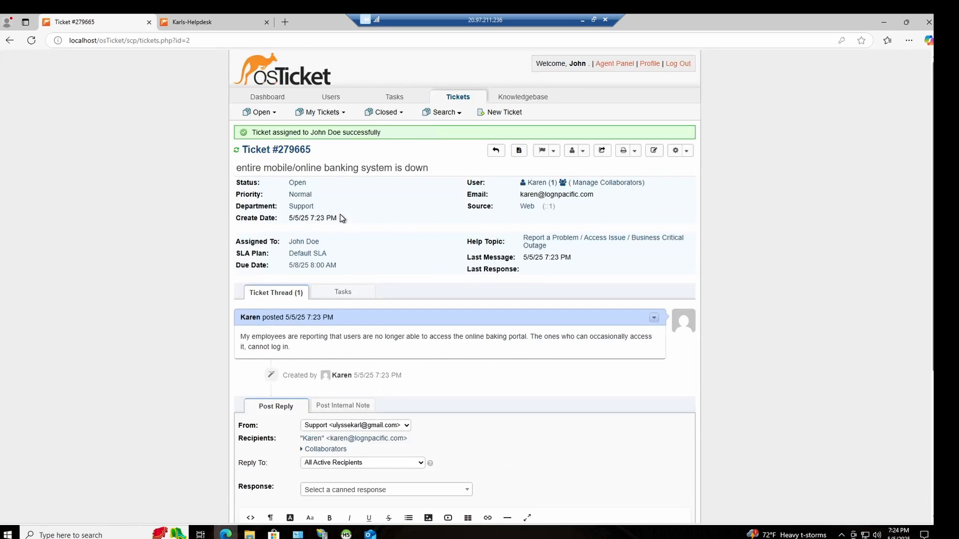
click(316, 254)
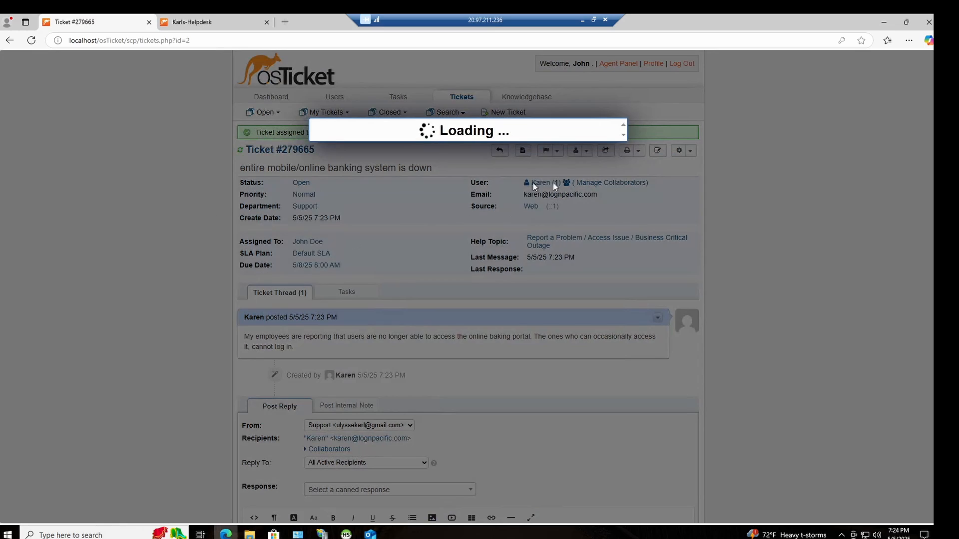
click(363, 163)
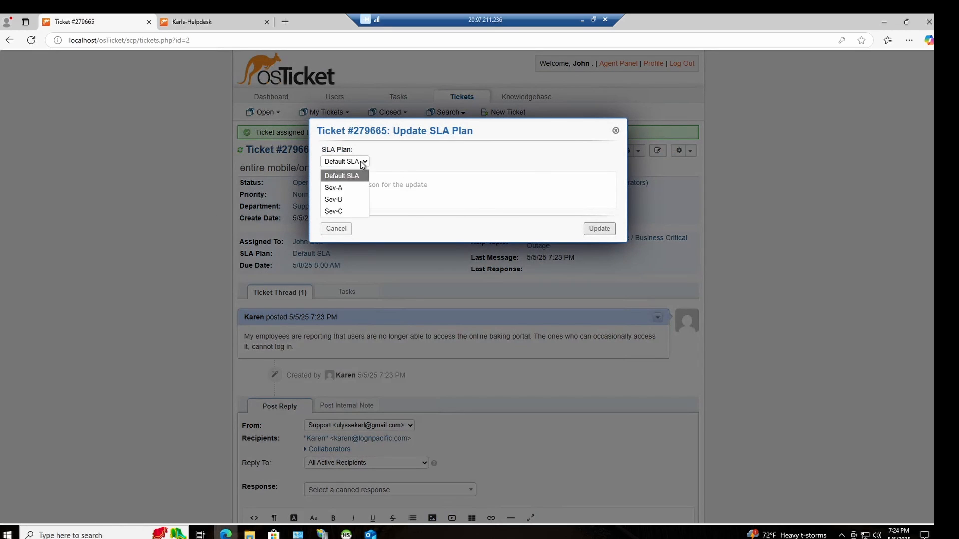
click(364, 188)
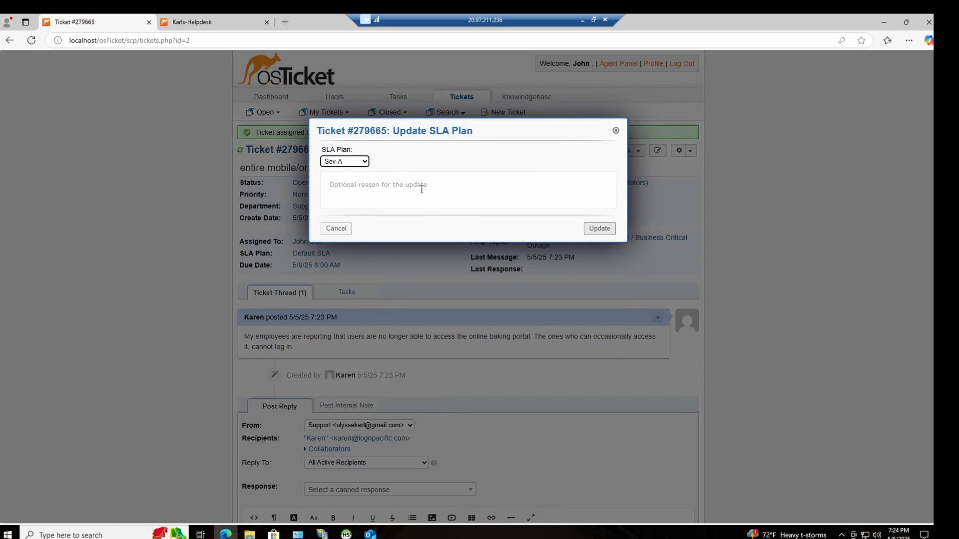
click(598, 230)
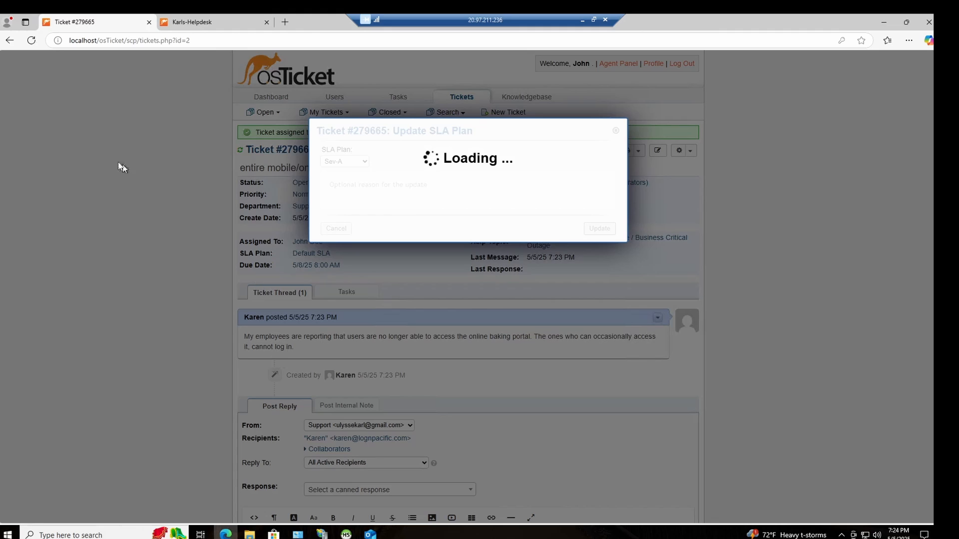
scroll(336, 303, down, 3)
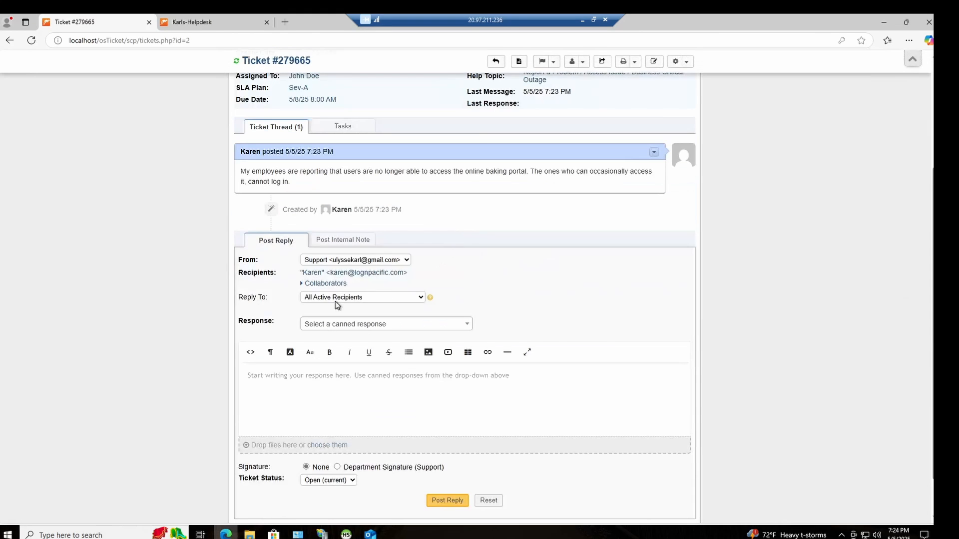
scroll(483, 271, up, 3)
scroll(377, 287, down, 2)
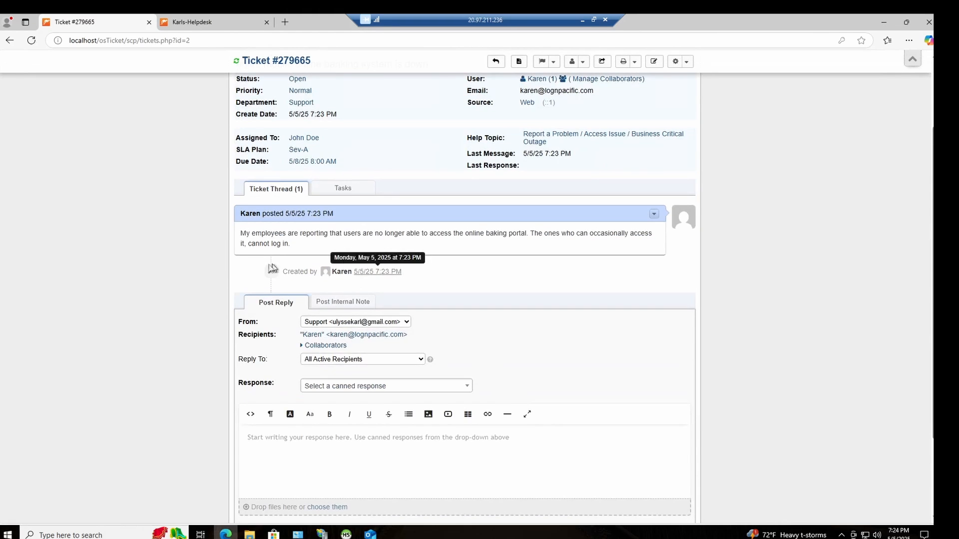
scroll(272, 268, up, 2)
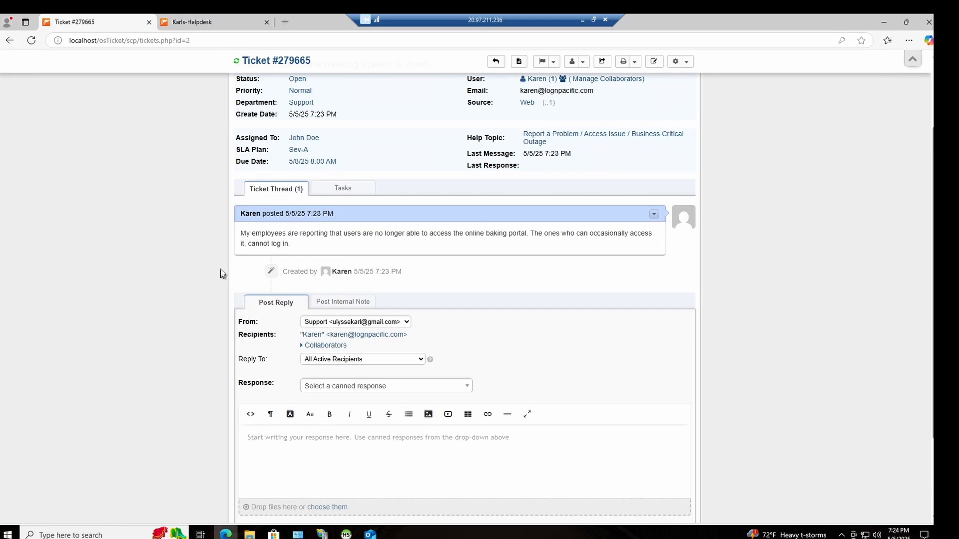
scroll(85, 214, up, 2)
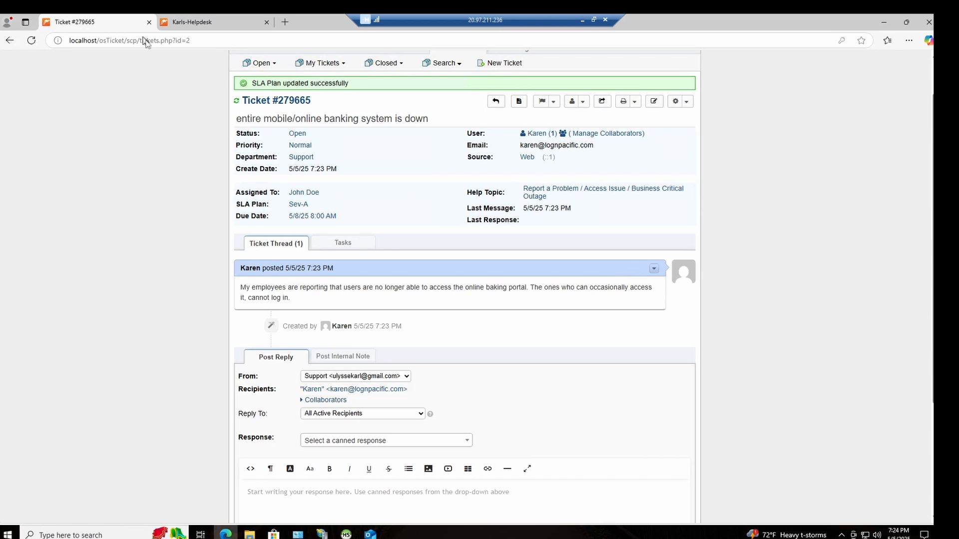
scroll(359, 367, down, 2)
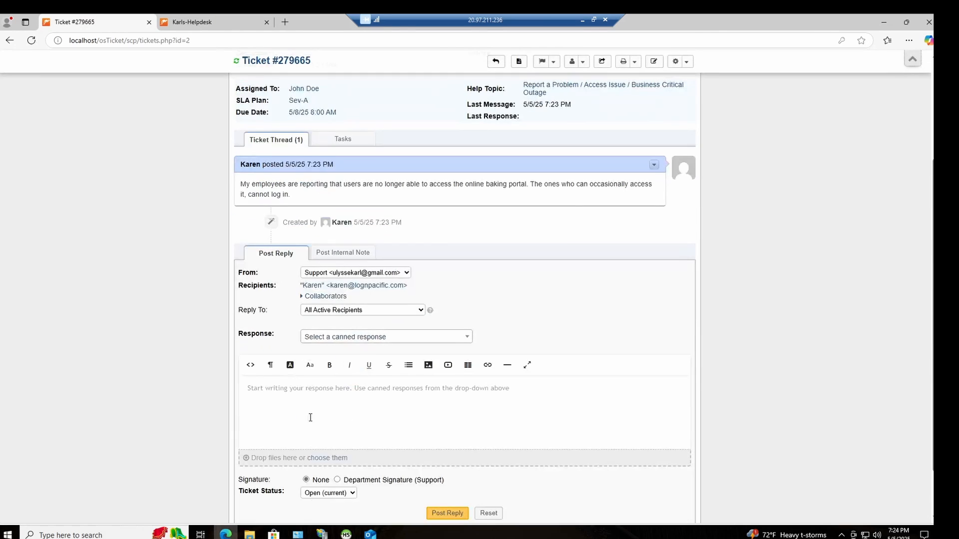
click(377, 396)
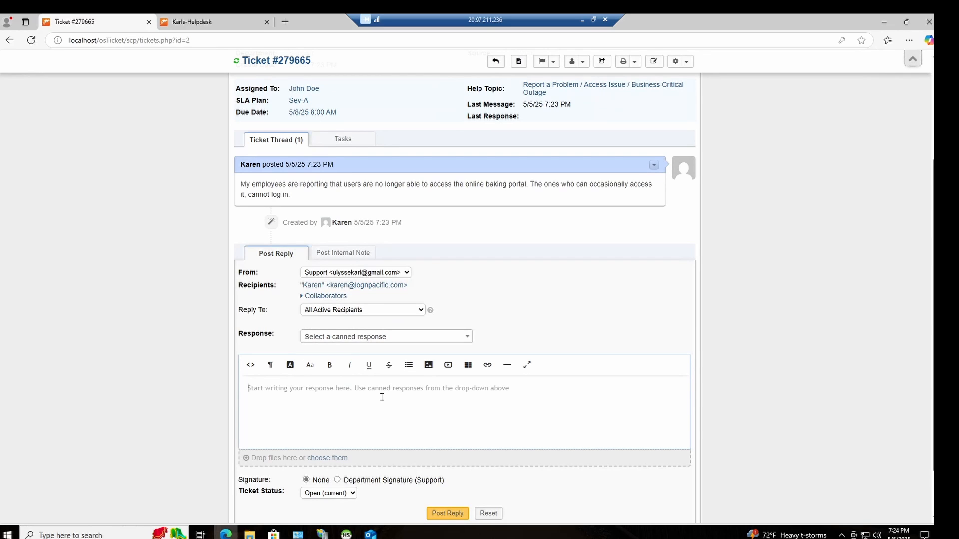
scroll(364, 332, up, 3)
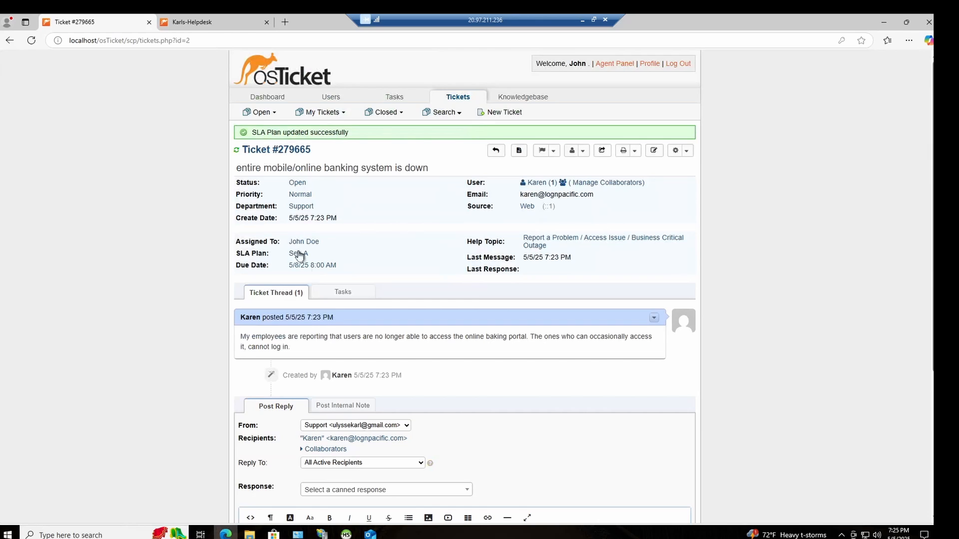
Step: Update the ticket's Sev-A SLA plan with the reason "Wide impact, customers unable to do online banking."
click(306, 254)
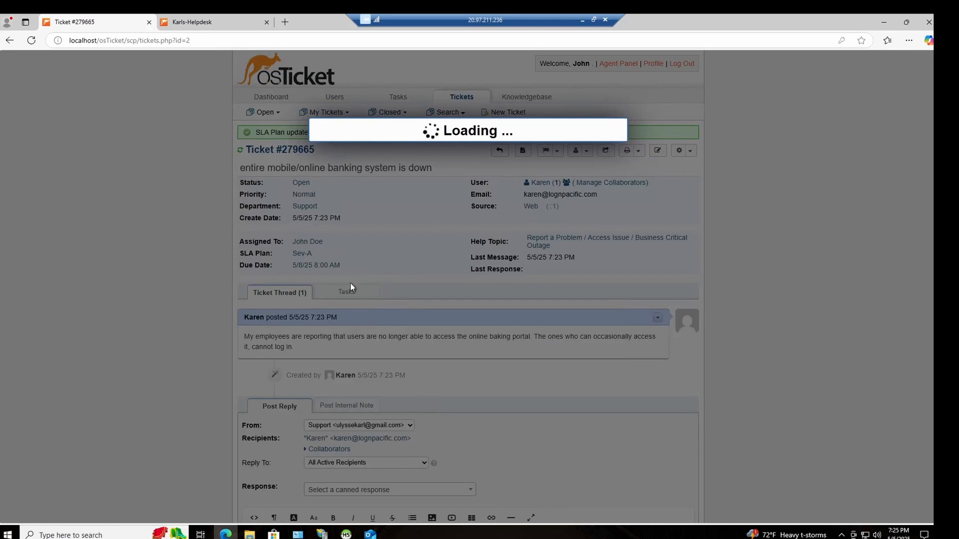
click(384, 193)
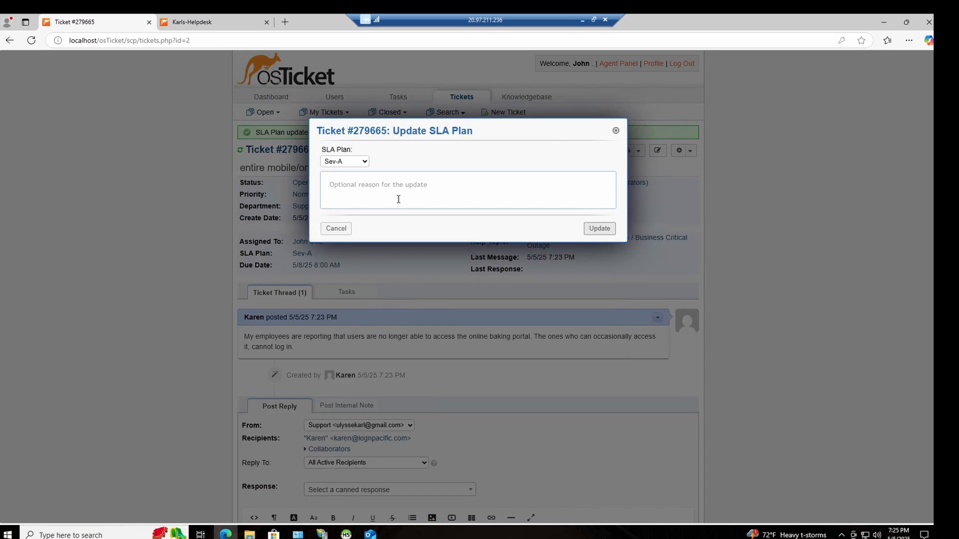
text(Wide impact, customer sunable to do online b)
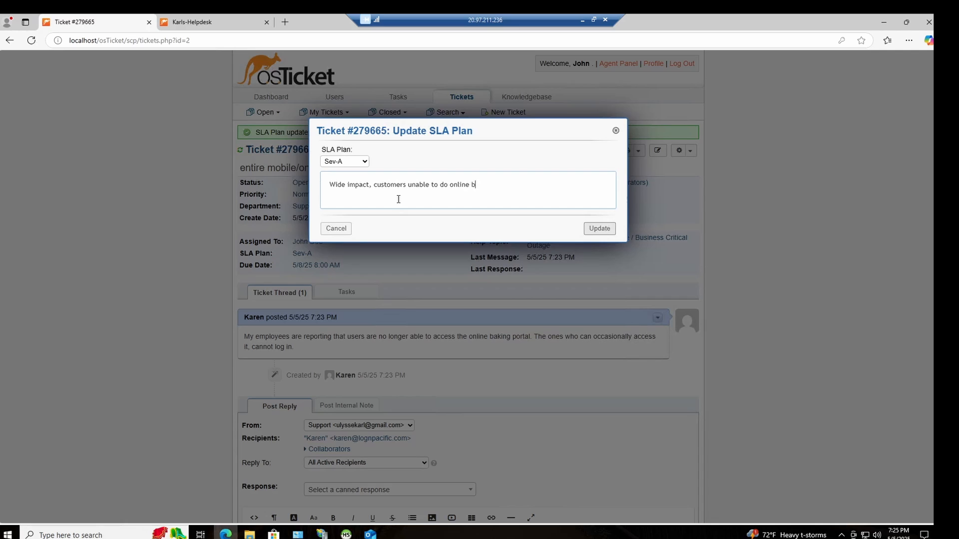
text(anking.)
click(600, 229)
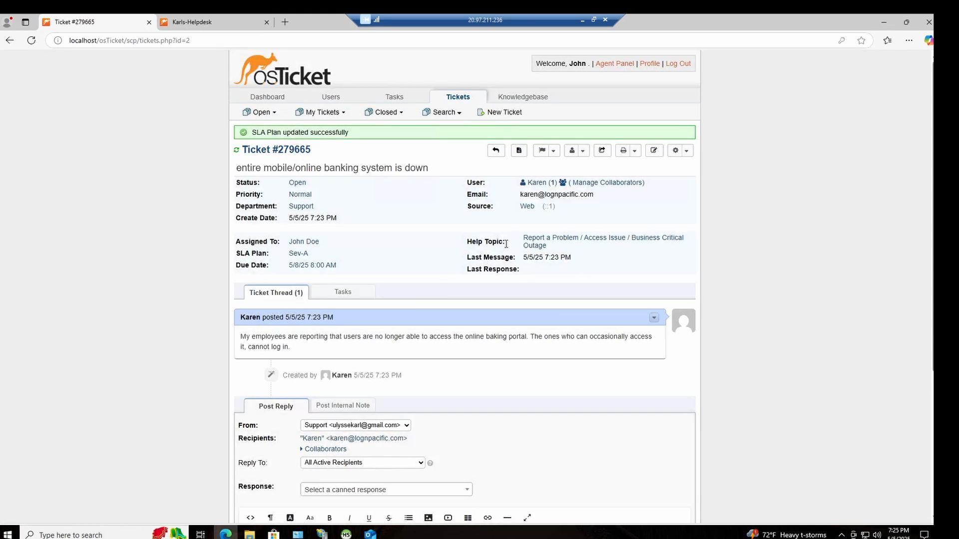
Step: Assign the banking outage ticket to the Online Banking team
scroll(357, 316, down, 2)
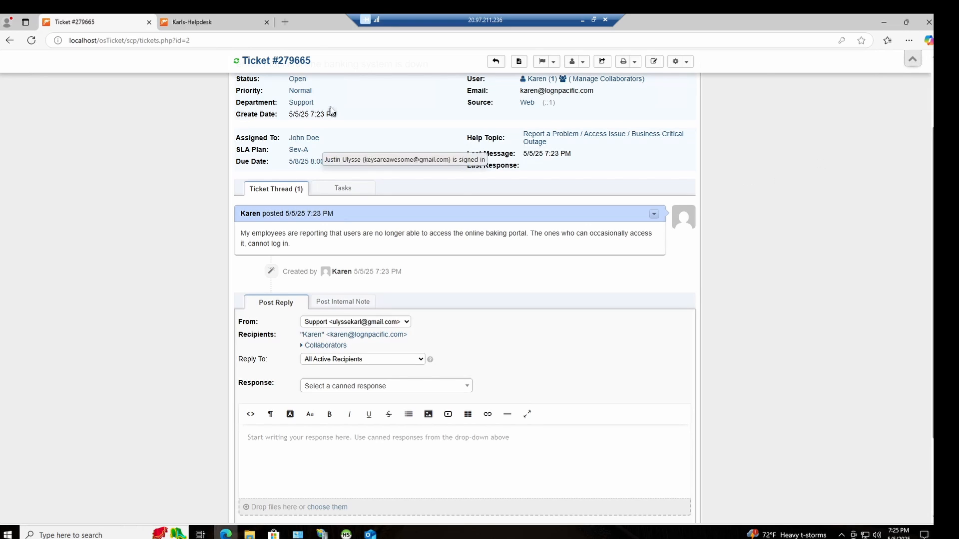
scroll(289, 196, up, 2)
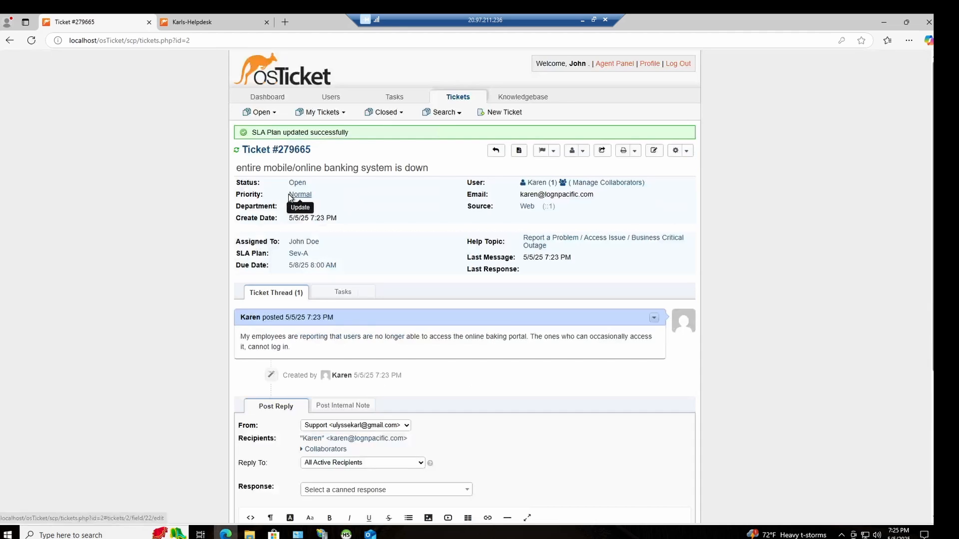
click(302, 242)
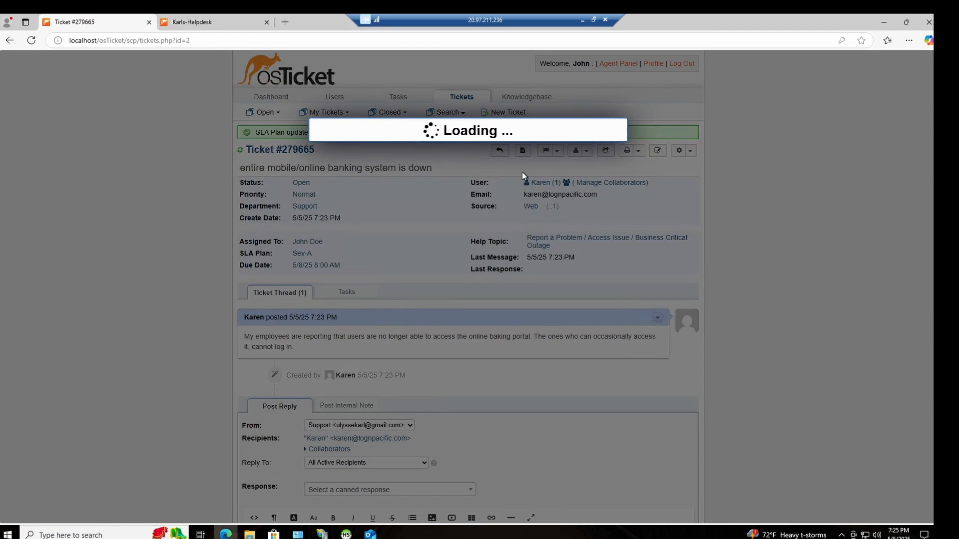
click(369, 181)
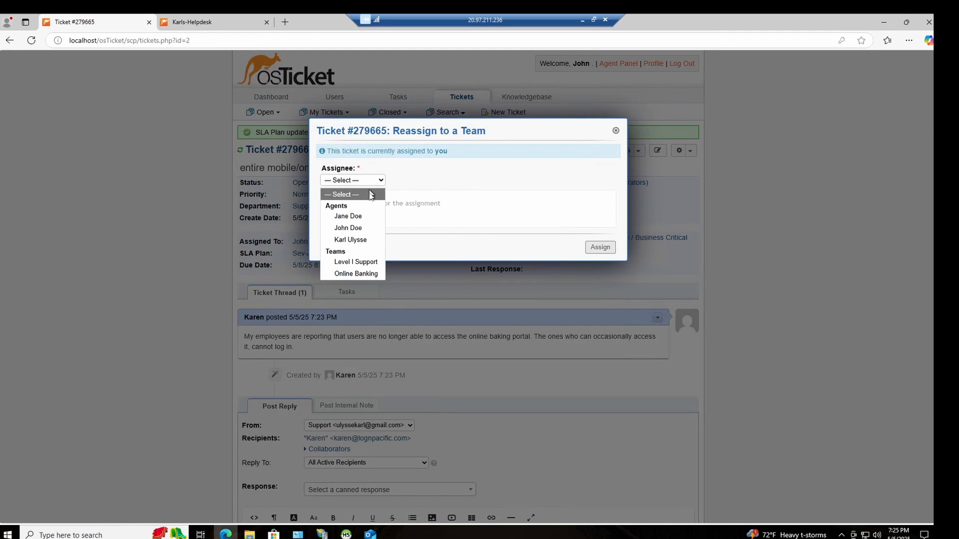
click(346, 274)
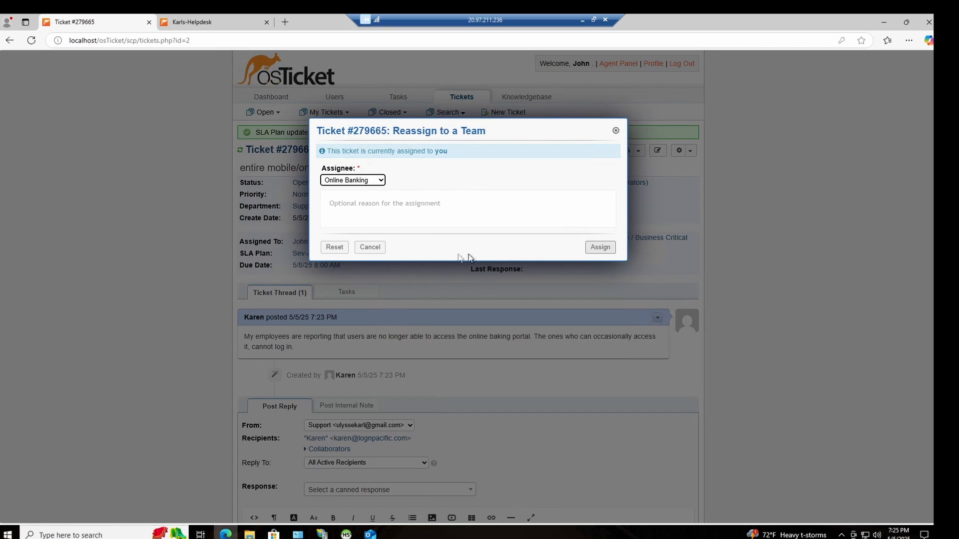
click(603, 249)
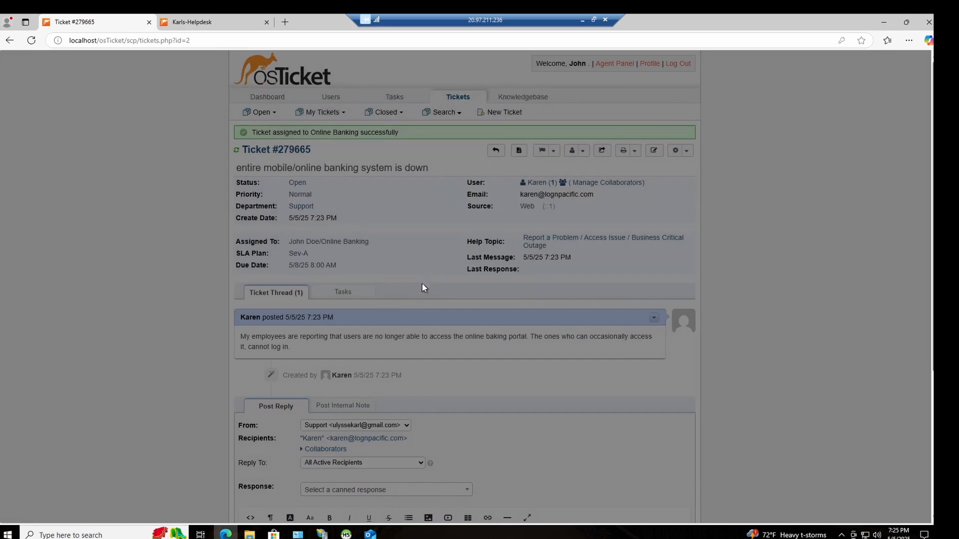
Step: Post the ticket reply "Customers not able to access online baking portal, assigning to online banking system."
scroll(406, 283, down, 4)
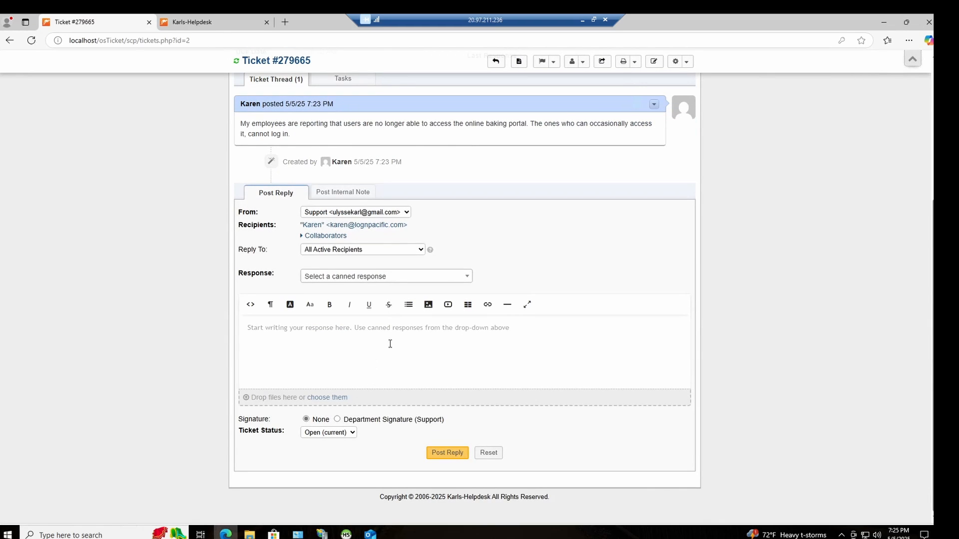
click(390, 343)
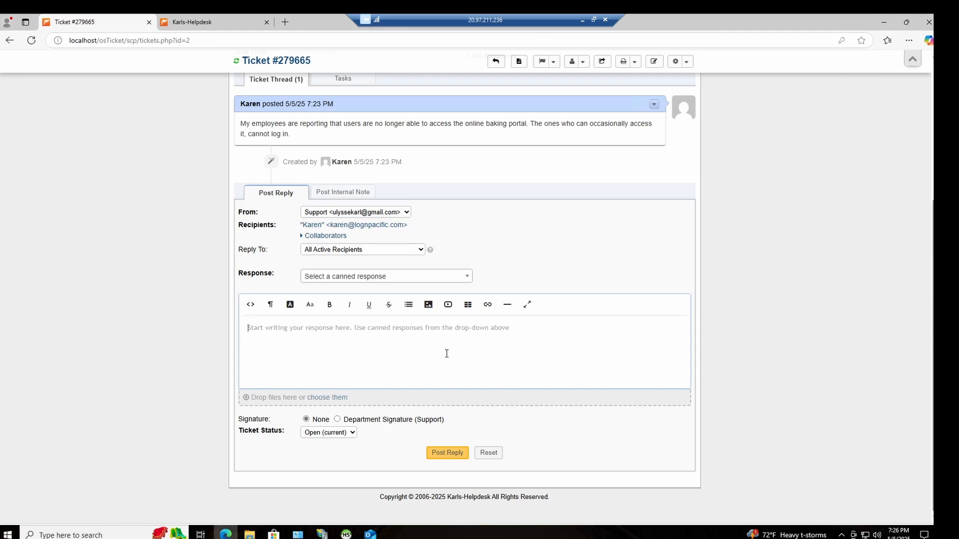
text(Co)
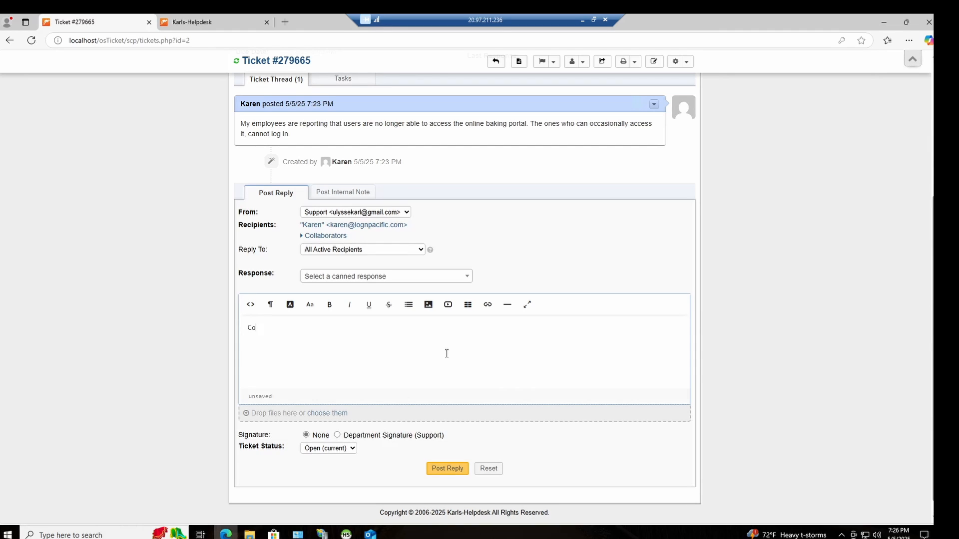
text(stomers not able to access online baking portal, assign)
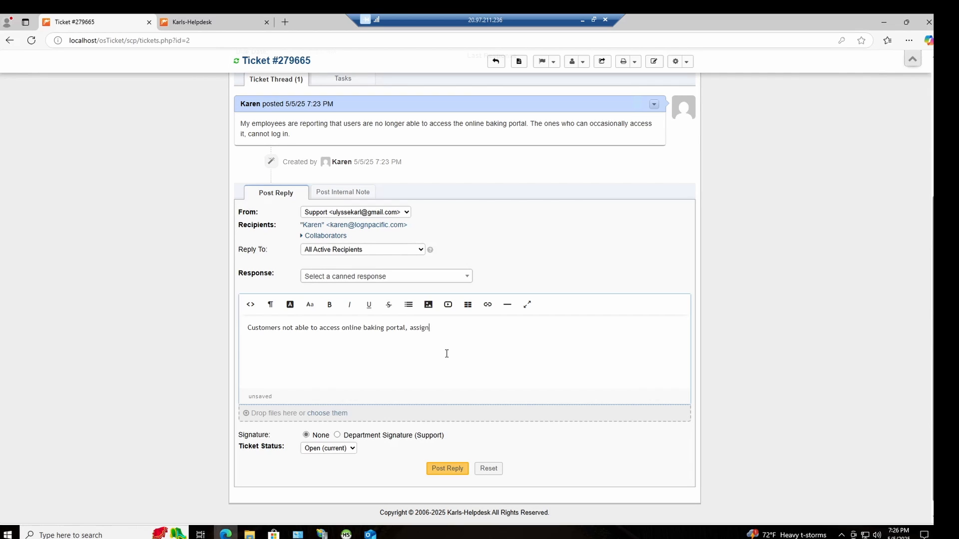
text(g to online banking system.)
click(447, 469)
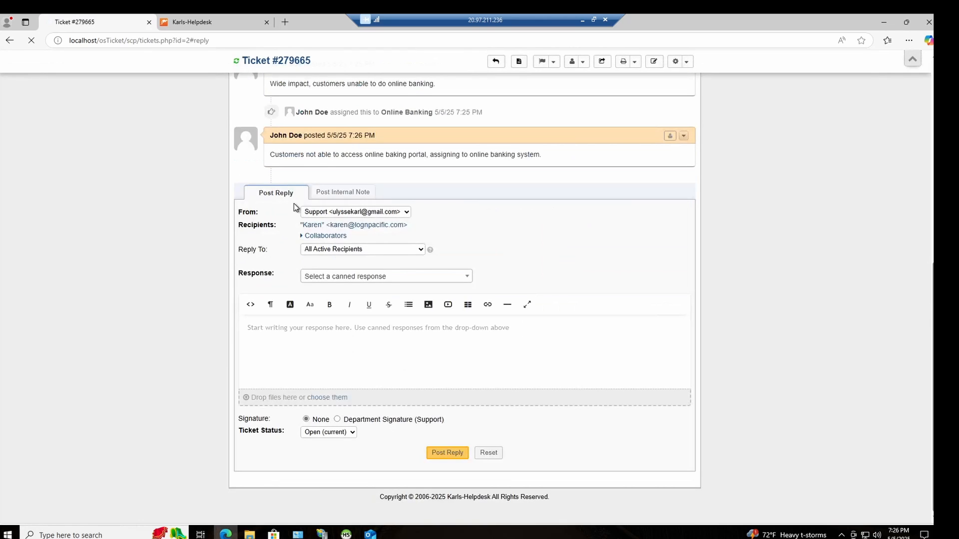
Step: Reassign the ticket to the first agent in the assignee list with the reason "Ill be taking this over."
scroll(310, 229, up, 2)
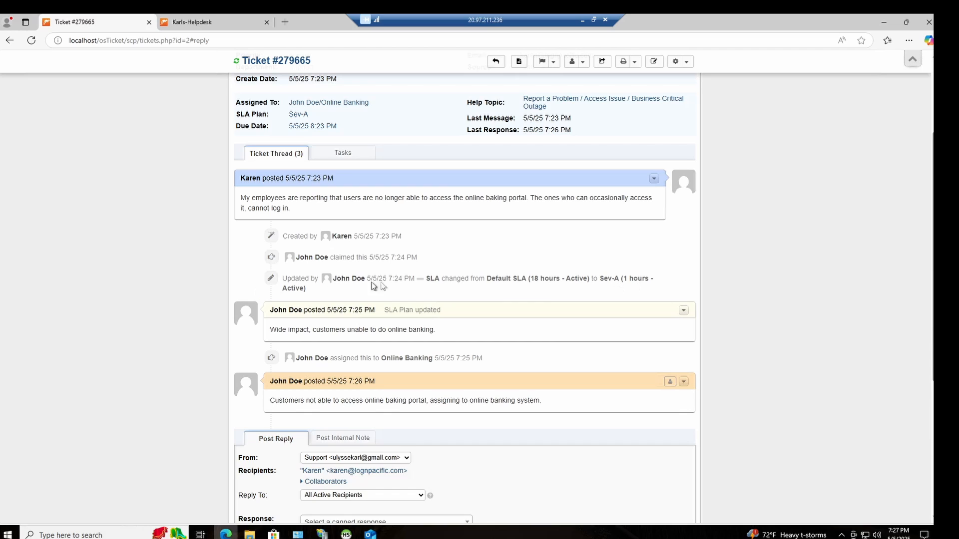
scroll(350, 327, down, 2)
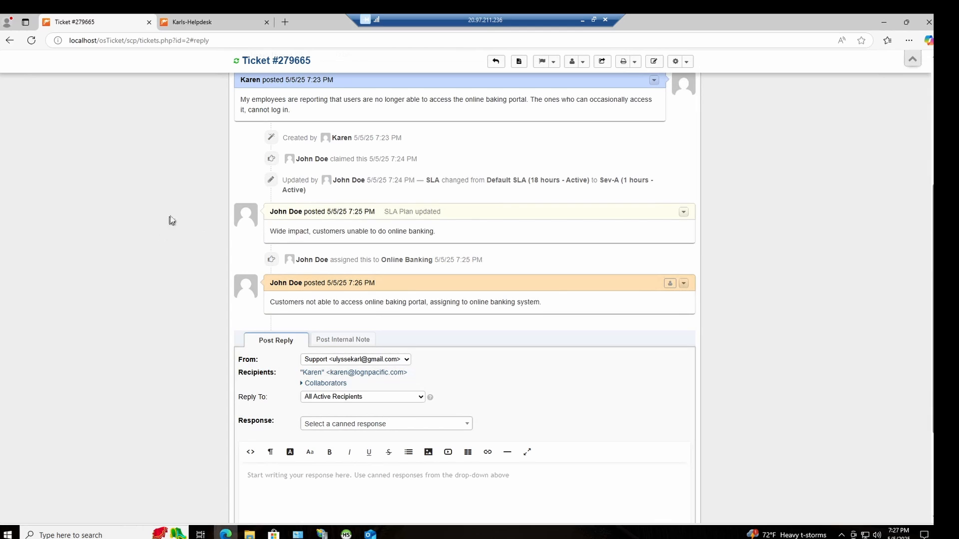
scroll(239, 224, down, 1)
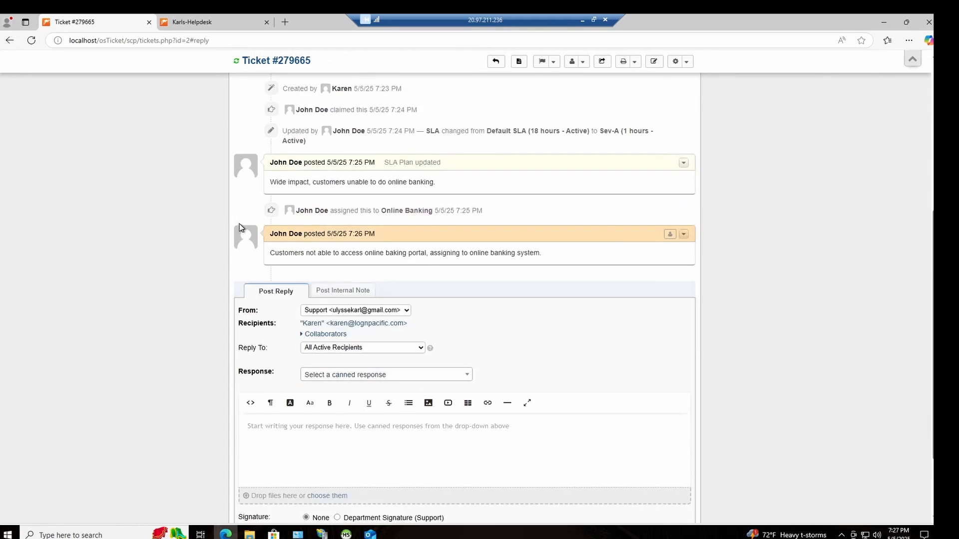
scroll(270, 199, up, 5)
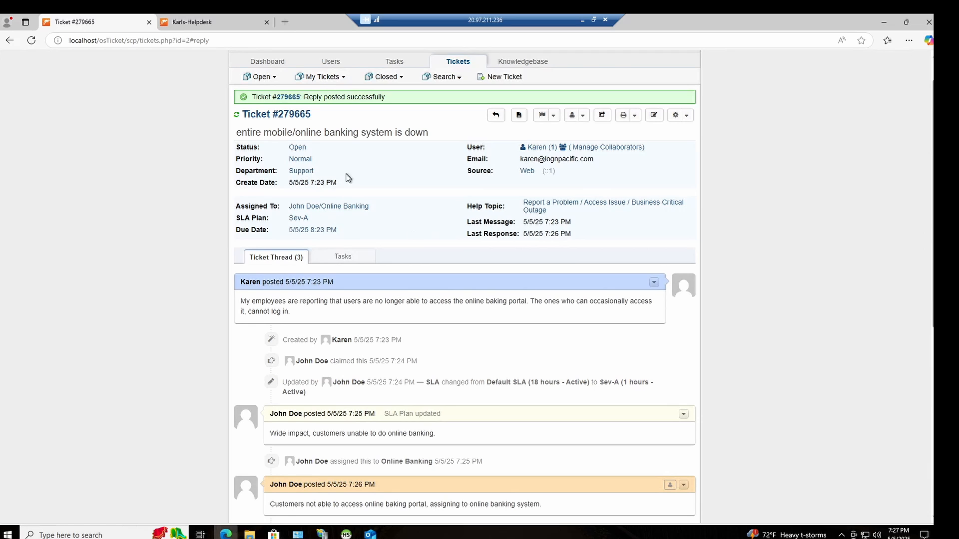
click(309, 206)
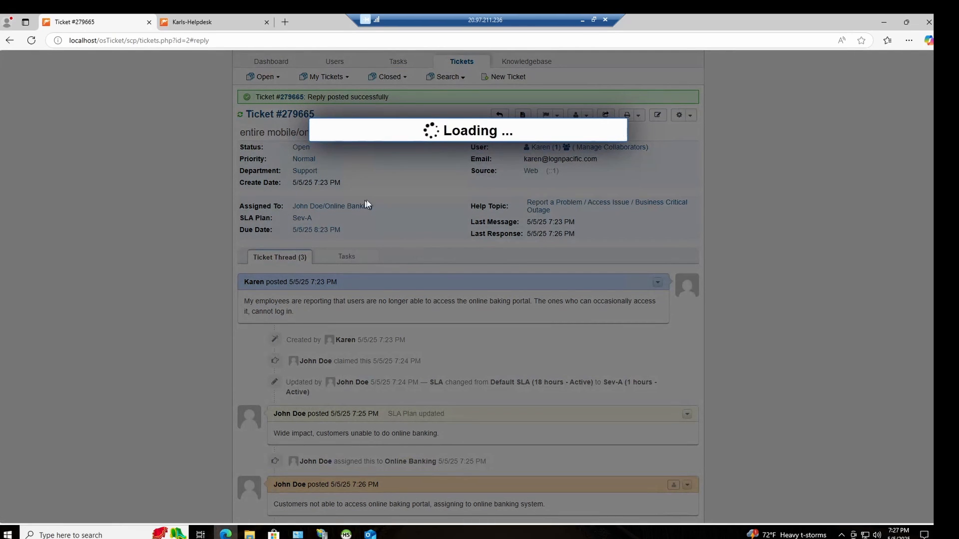
click(373, 182)
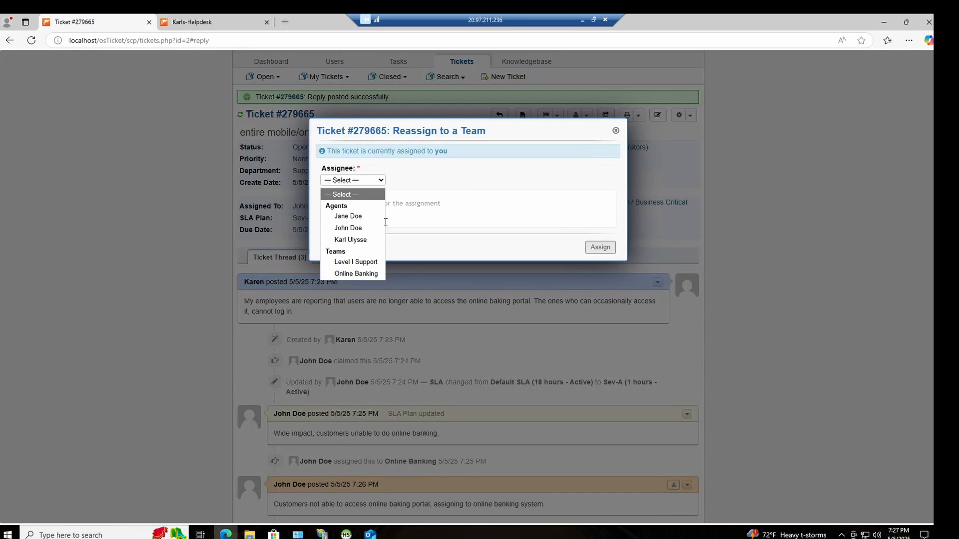
click(362, 222)
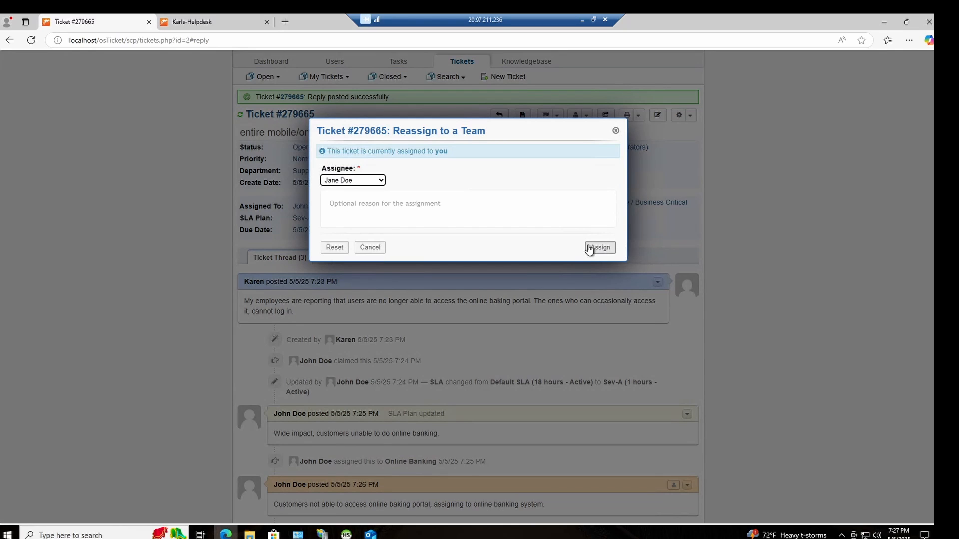
click(525, 209)
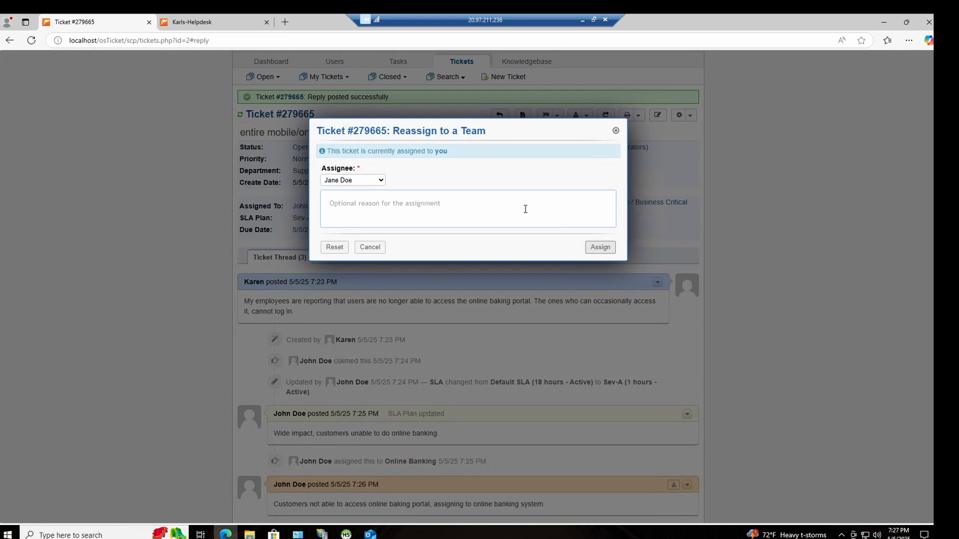
text(Ill be taking this over.)
click(599, 247)
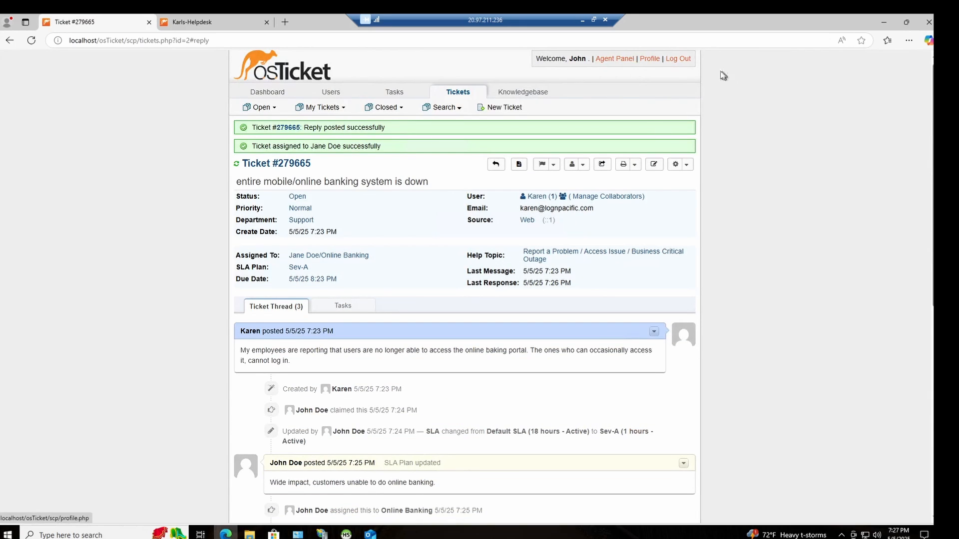
Step: Log out and sign in with the newly assigned agent's username, declining the offer to save the password
click(680, 61)
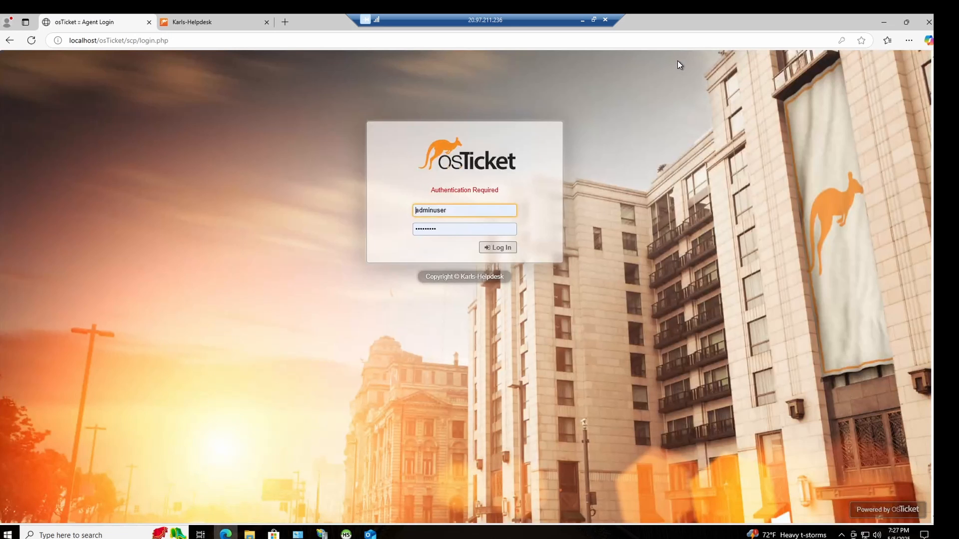
double_click(470, 212)
text(jane)
click(498, 247)
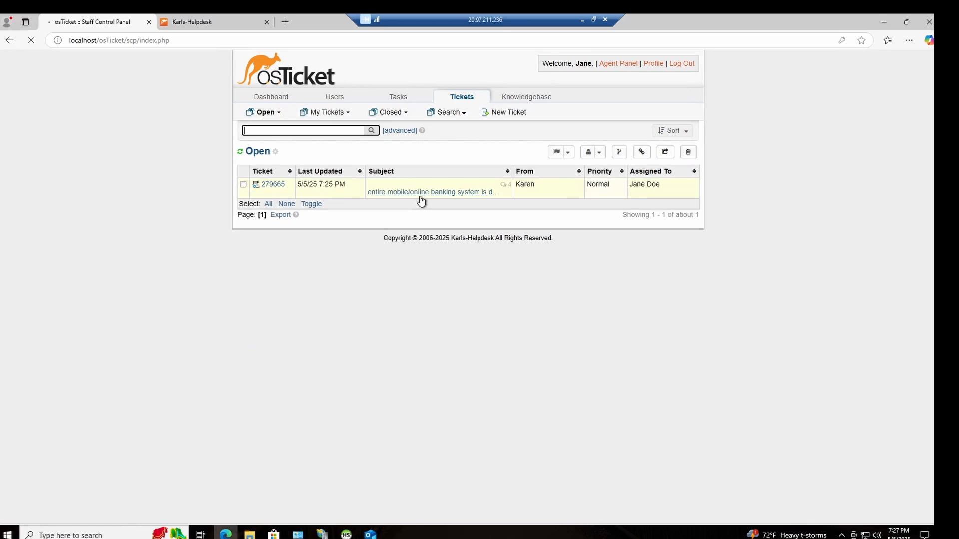
click(420, 196)
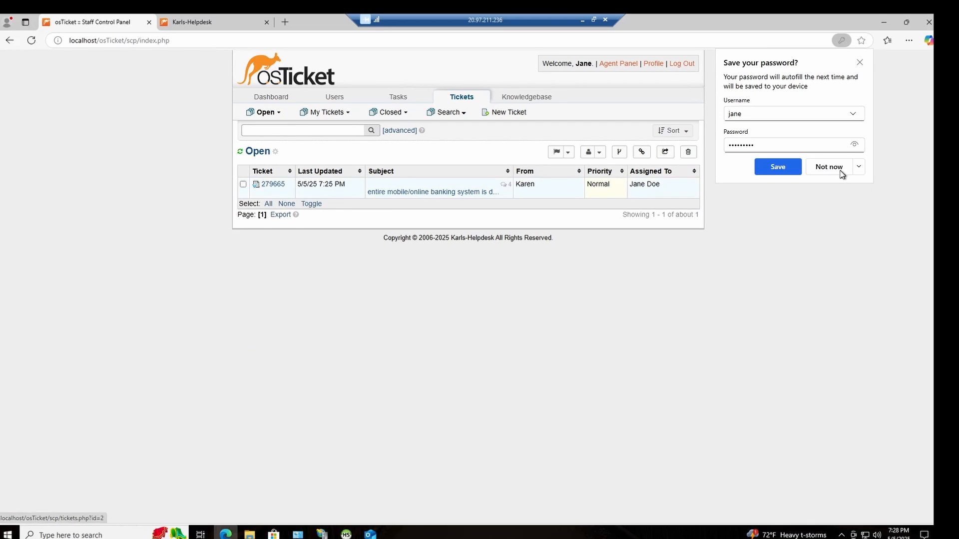
click(839, 172)
Step: Open the ticket "entire mobile/online banking system is down" and review its details and thread
click(428, 194)
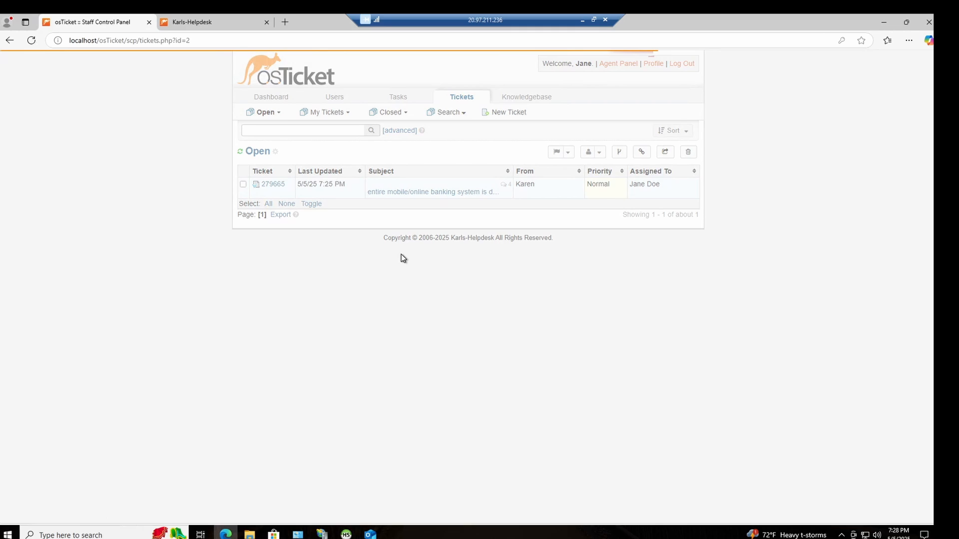
scroll(401, 255, up, 8)
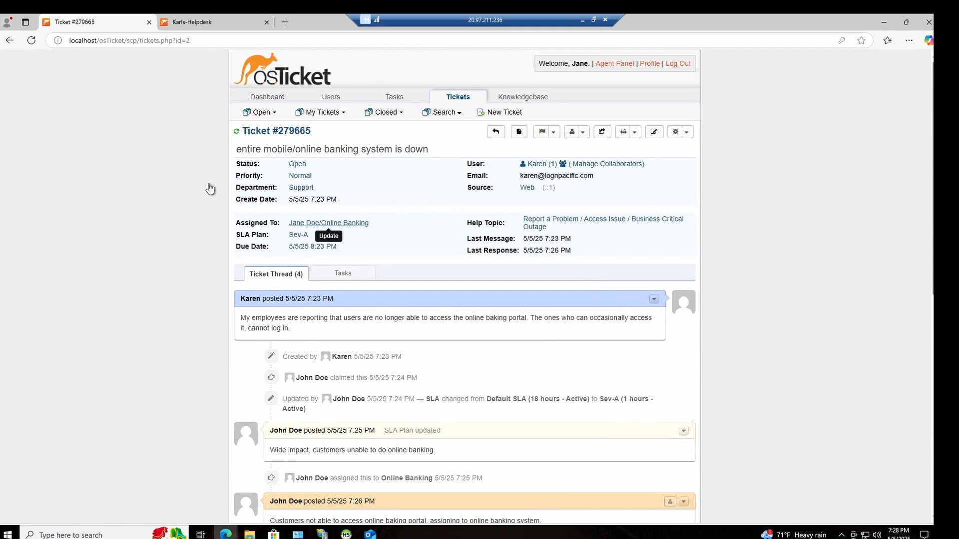
scroll(468, 284, down, 1)
scroll(467, 283, down, 7)
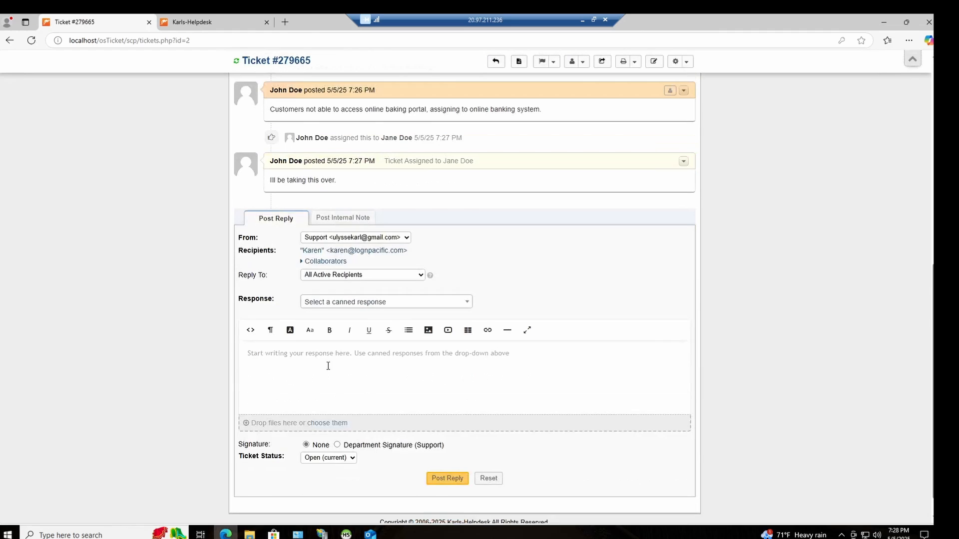
Step: Begin a ticket reply with the sentence "I suspect the problem might be related to the recent updates."
click(330, 367)
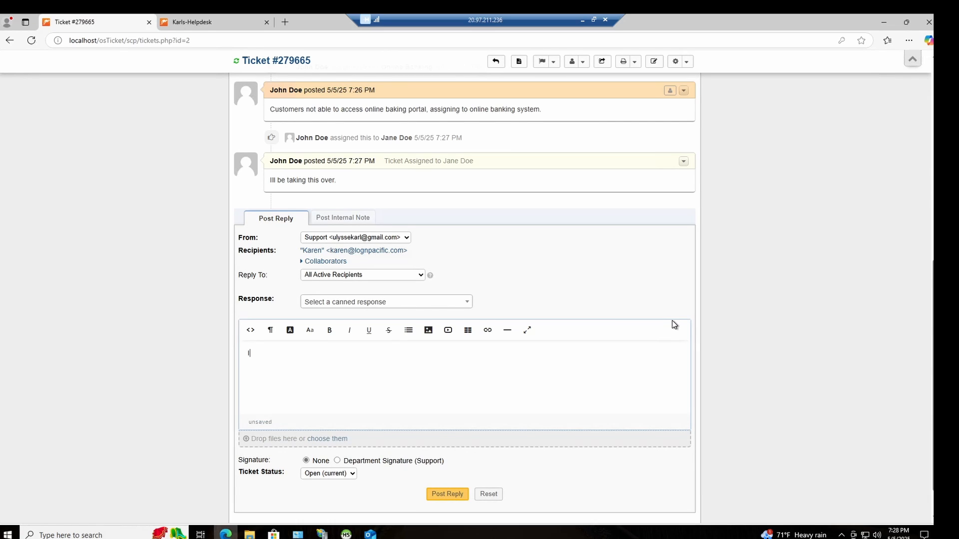
text(I suspect the probel)
key(BackSpace)
key(BackSpace)
key(BackSpace)
text(blem might be related)
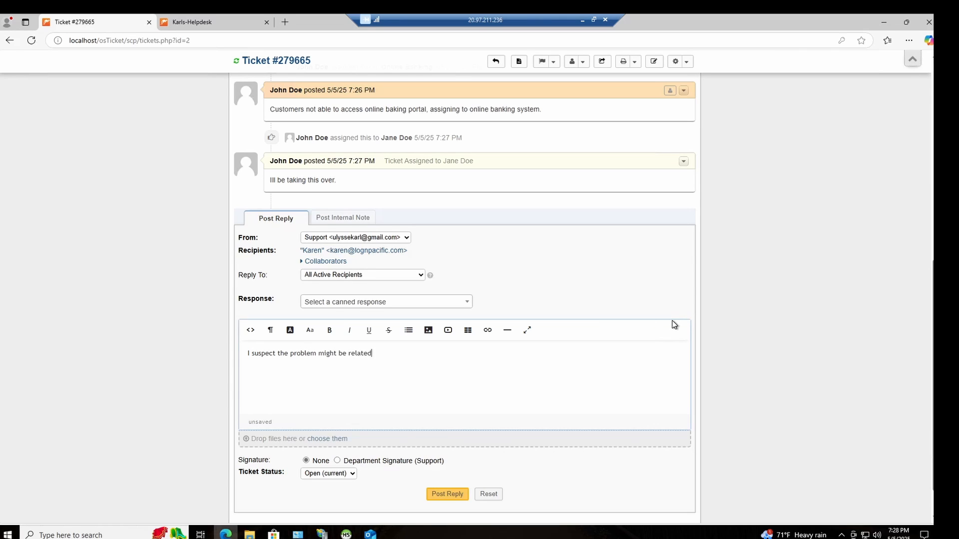
text( to the recent updatessWe tested the)
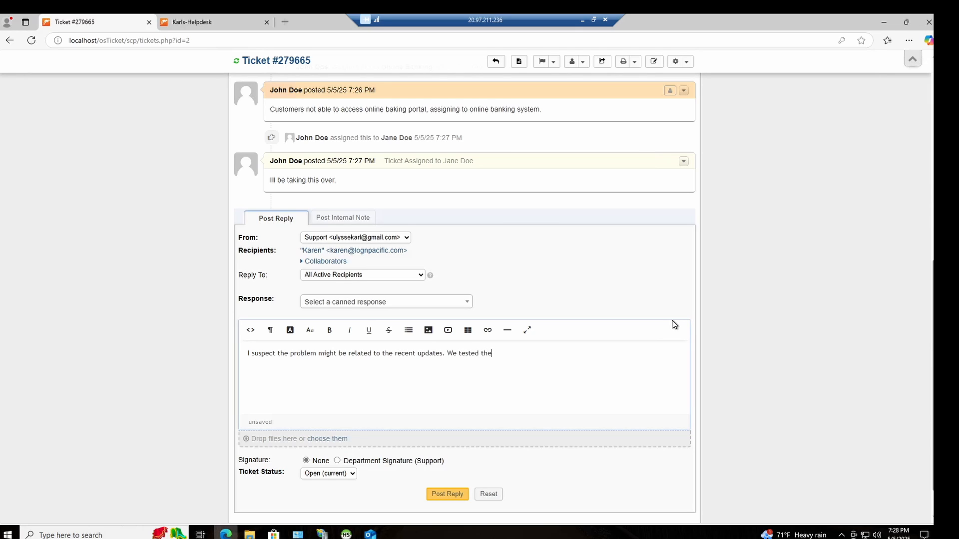
text(m sufficen)
Step: Continue the reply with "We tested them sufficiently, but im going to look into it", correcting the misspelled "look" and "it"
key(BackSpace)
key(BackSpace)
text(iently, but im going to llook into iot)
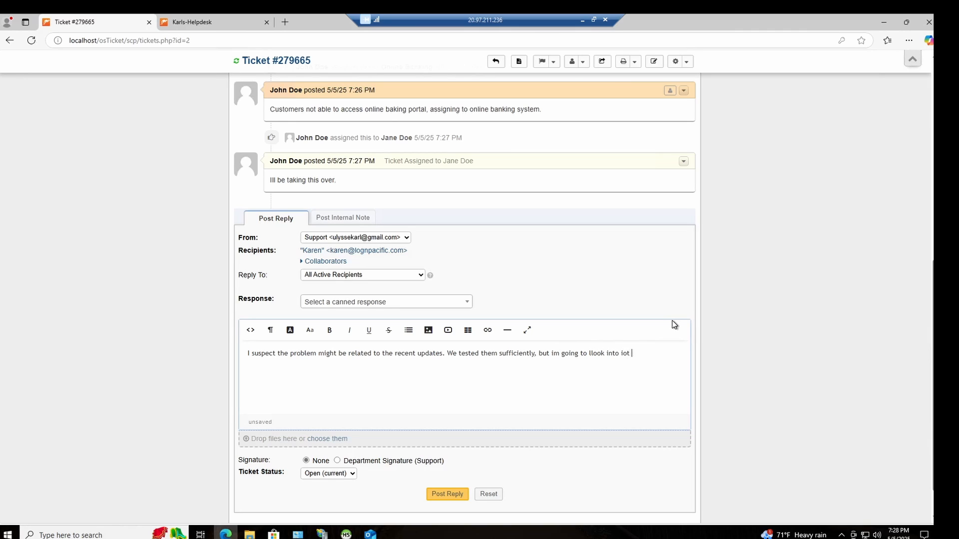
right_click(594, 354)
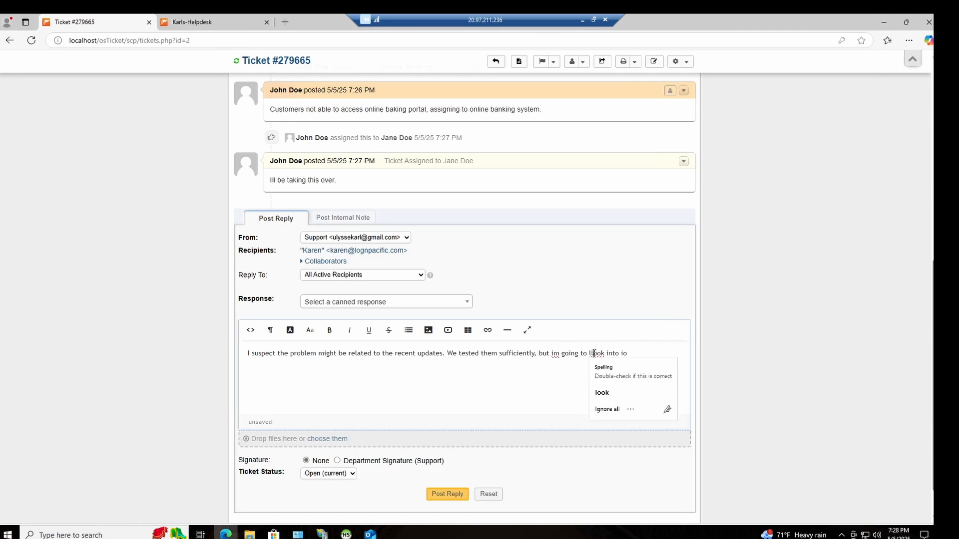
click(619, 361)
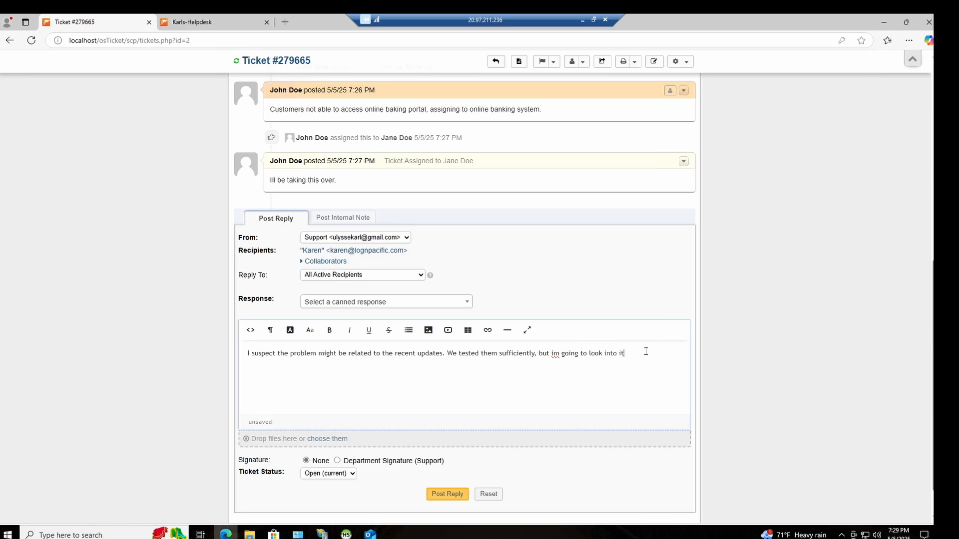
Step: Finish the reply with "further and roll it back if i determine that was the cause" and post it
text(further and roll ut back if i del)
key(BackSpace)
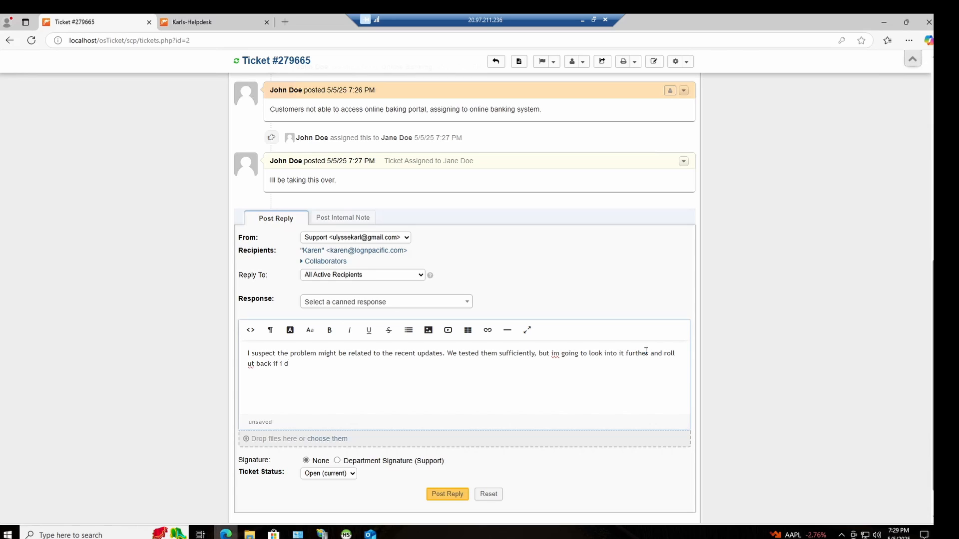
click(249, 364)
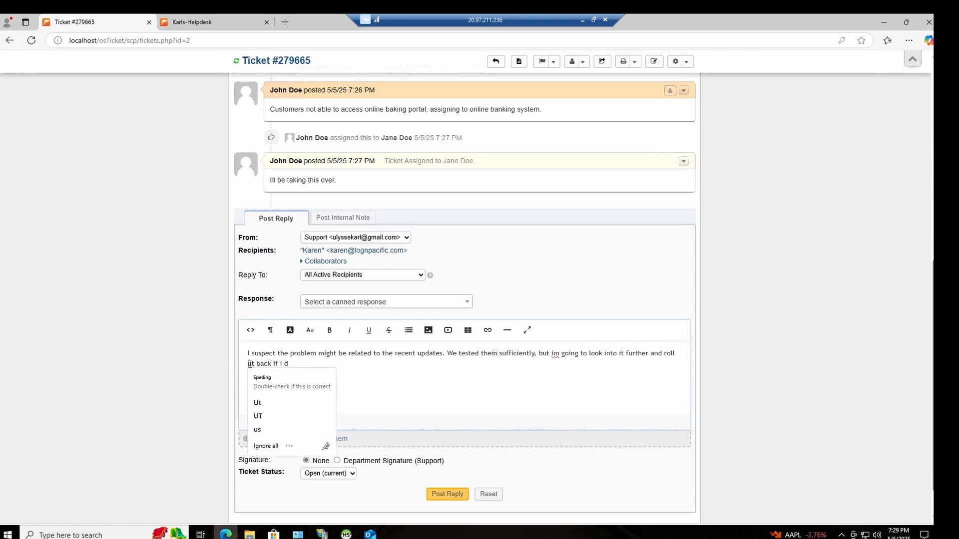
key(BackSpace)
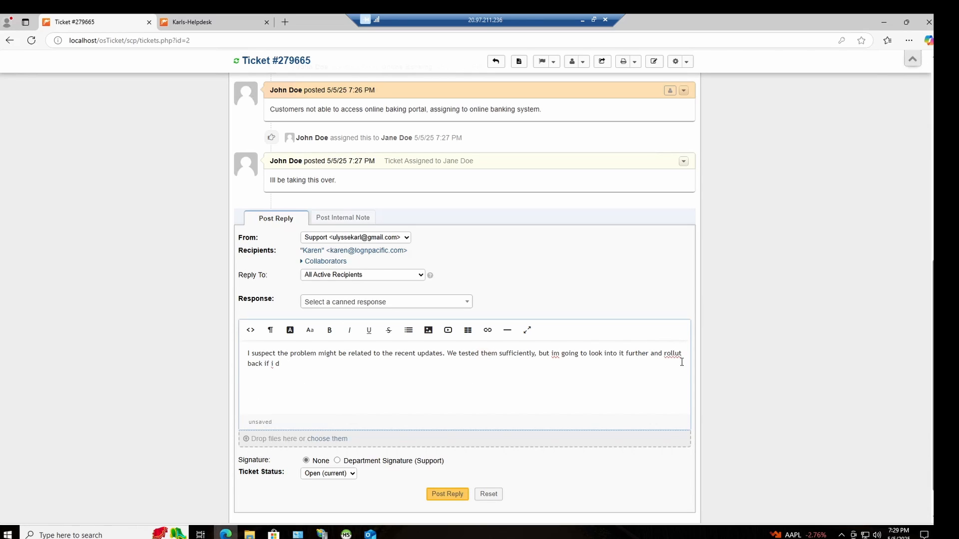
click(252, 363)
key(BackSpace)
text(p)
key(BackSpace)
text(i determine that was the cause)
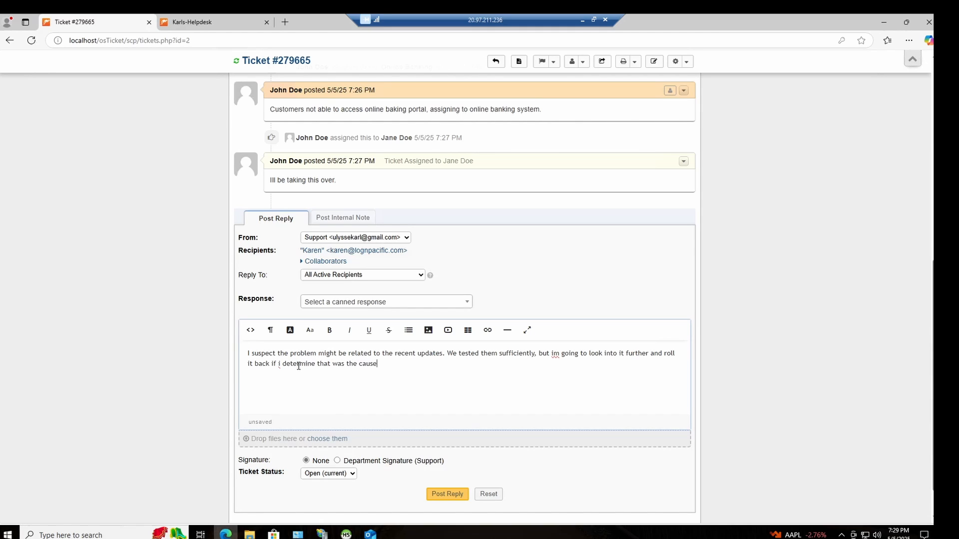
click(456, 495)
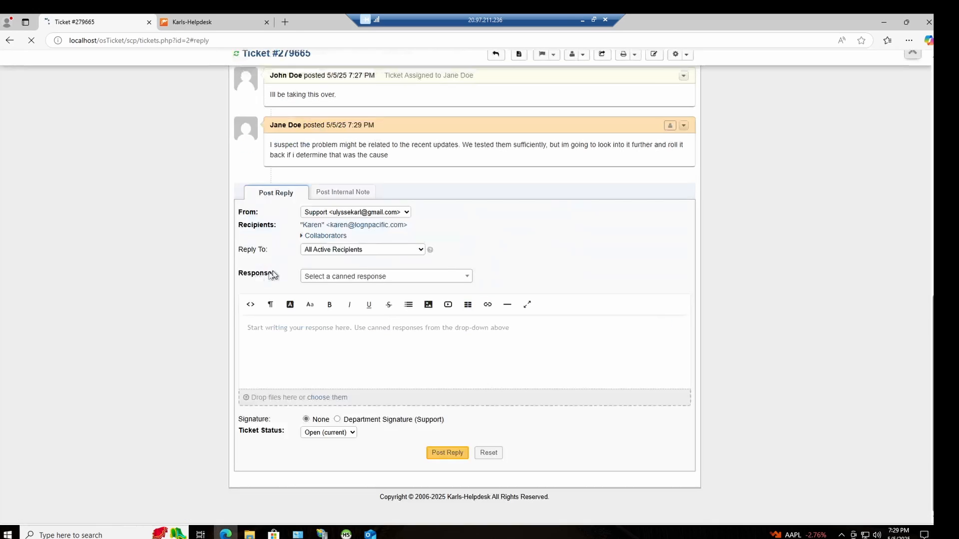
Step: Begin a new ticket reply with "It was determined the root cause was the recent update", fixing the spelling of "cause"
scroll(343, 171, up, 3)
scroll(342, 171, up, 2)
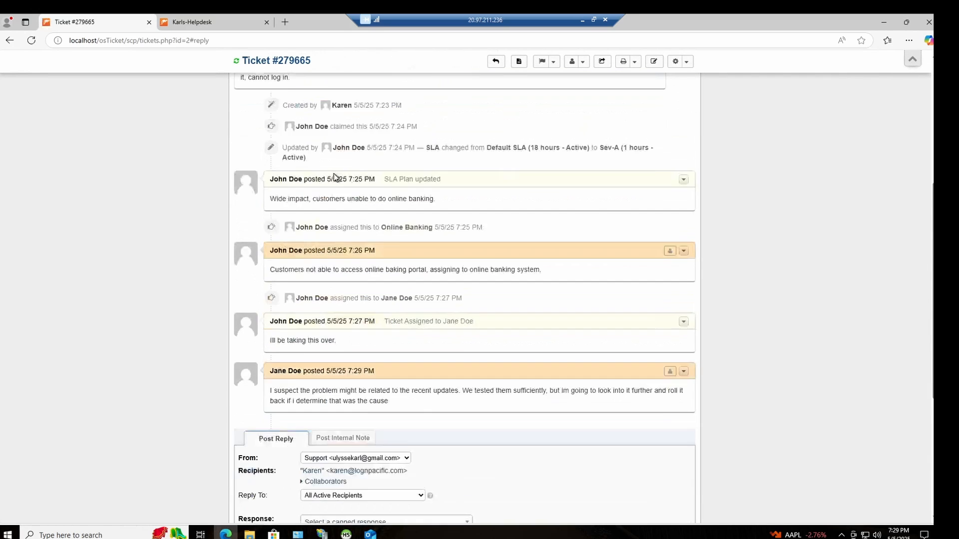
scroll(340, 200, down, 5)
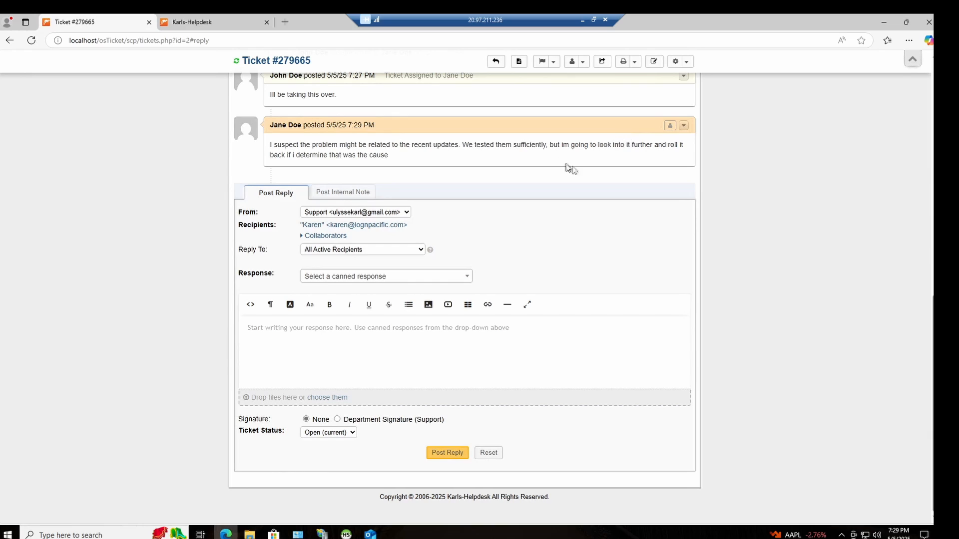
click(372, 360)
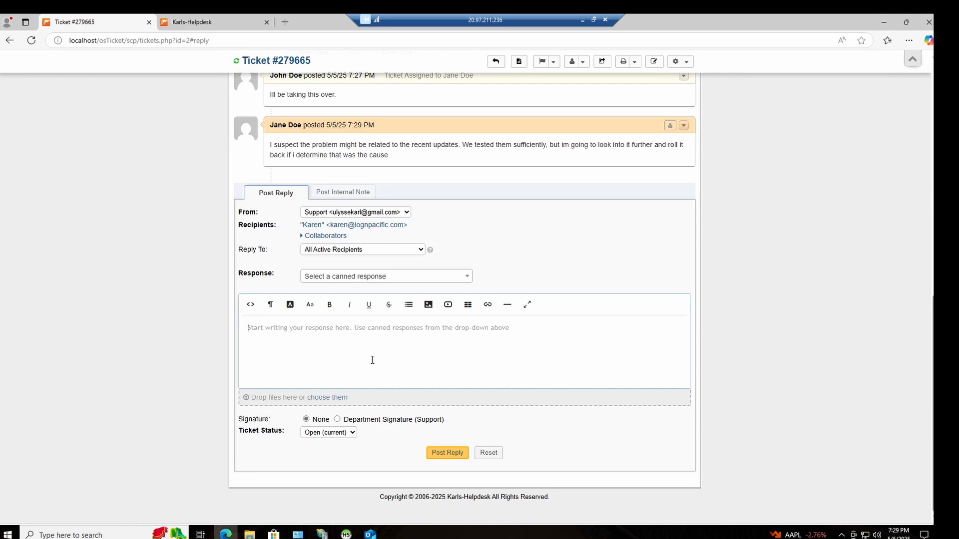
text(It)
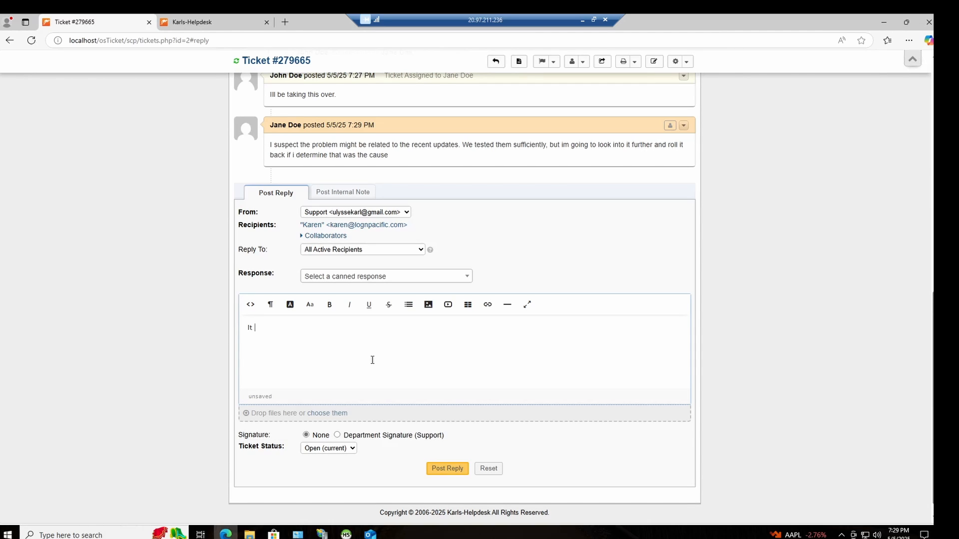
text( was determined the root cuase was the recent updater)
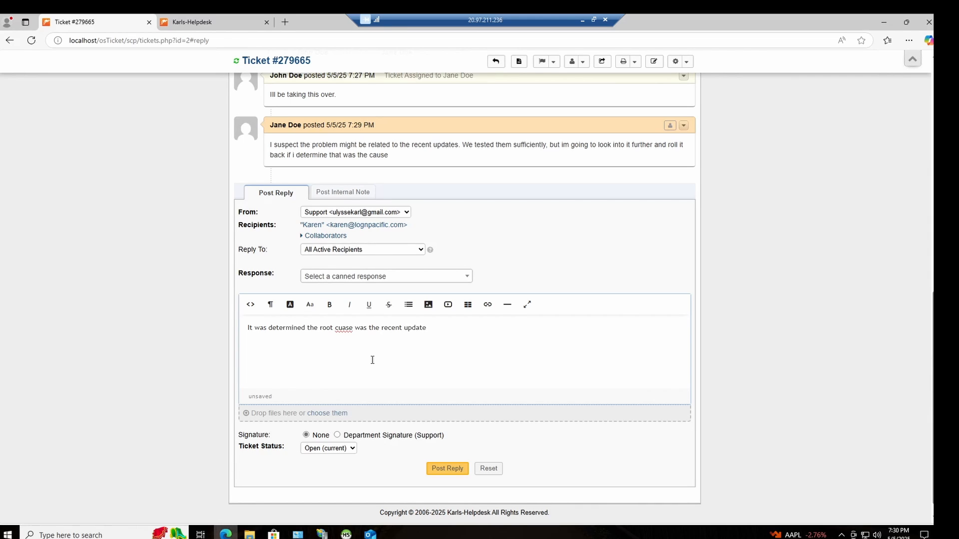
right_click(333, 332)
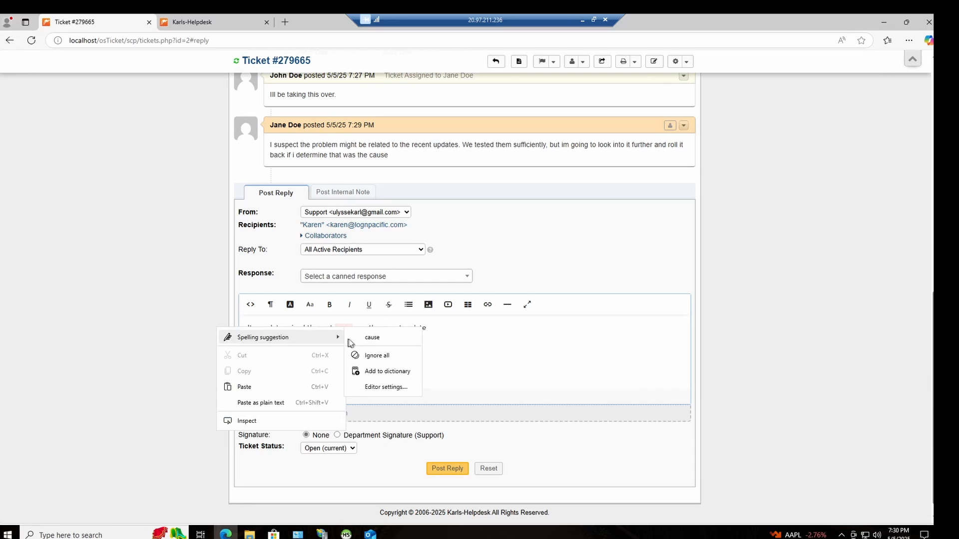
click(355, 337)
drag(422, 331, 433, 332)
click(427, 330)
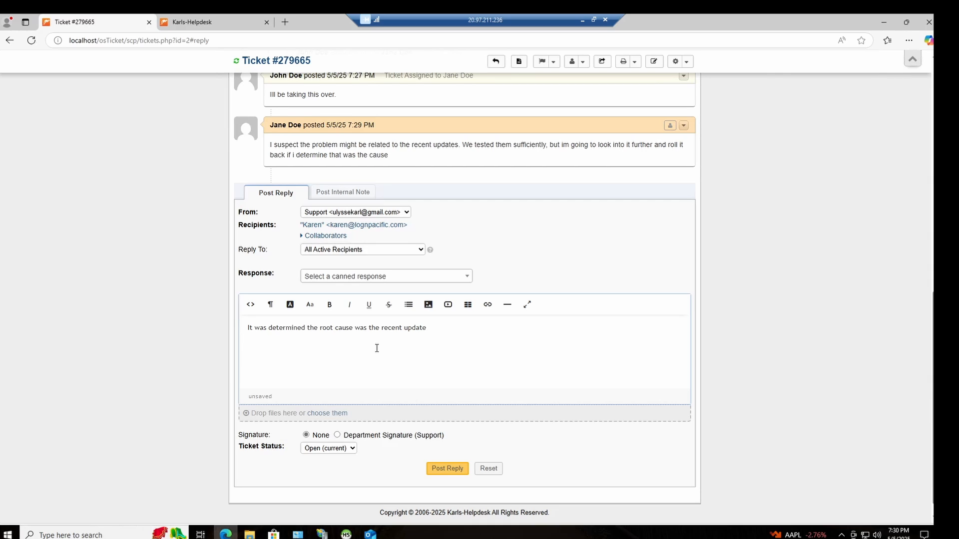
Step: Add to the reply "We rolled it back, notified the vendor, and are waiting for a proper fix"
text(We rolled it back, notified the vendor)
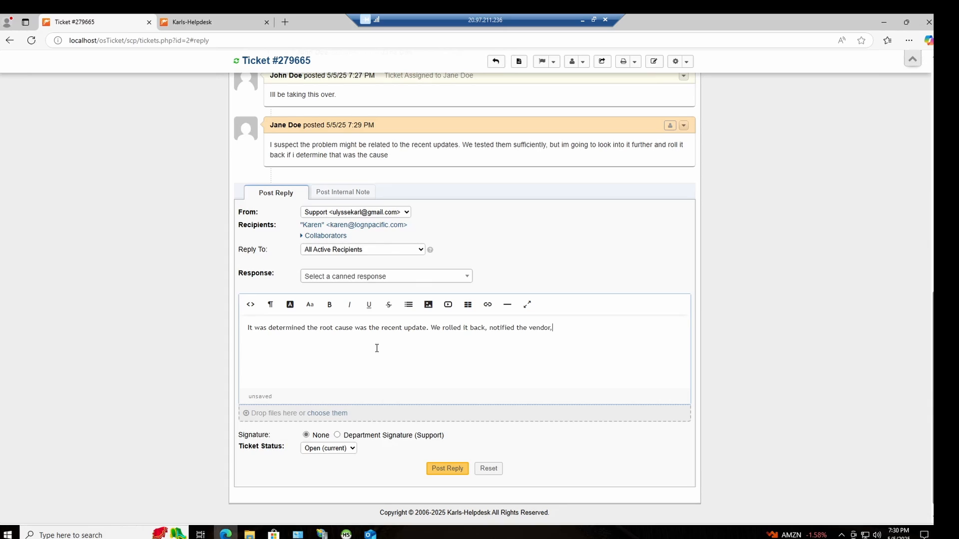
text(, and are waiting for a proper fix. Online banking sah)
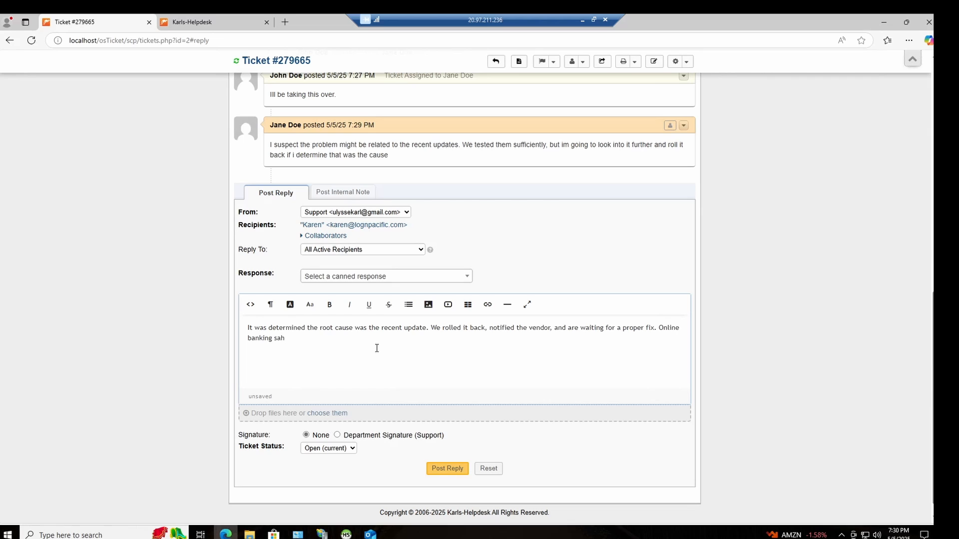
Step: End the reply with "Online banking should now be up back and running.", correcting its typing errors
key(BackSpace)
key(BackSpace)
key(BackSpace)
text(hould be)
key(BackSpace)
key(BackSpace)
key(BackSpace)
text(now be up back and runnig)
right_click(302, 340)
mouse_move(182, 346)
click(331, 347)
Step: Keep the ticket status at Open and post the root-cause reply
scroll(396, 372, down, 1)
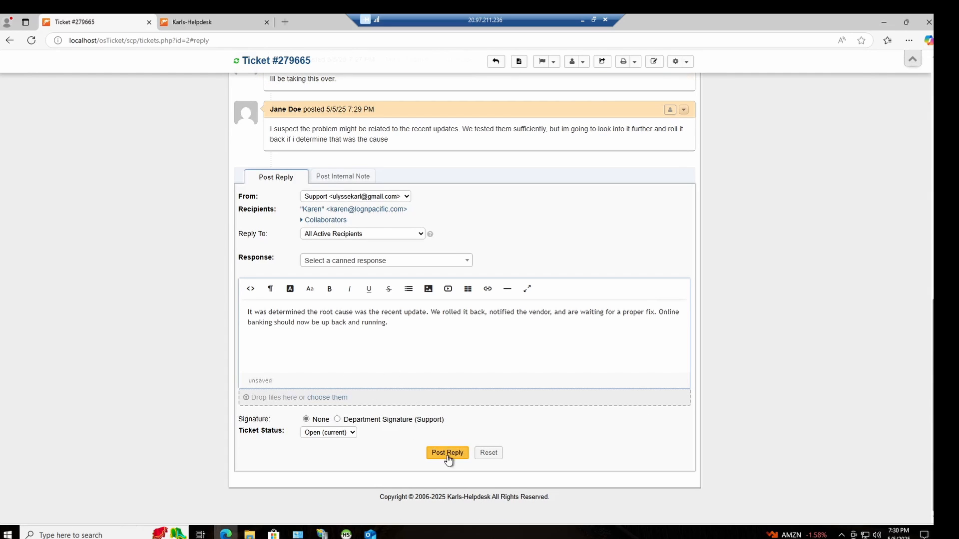
click(332, 432)
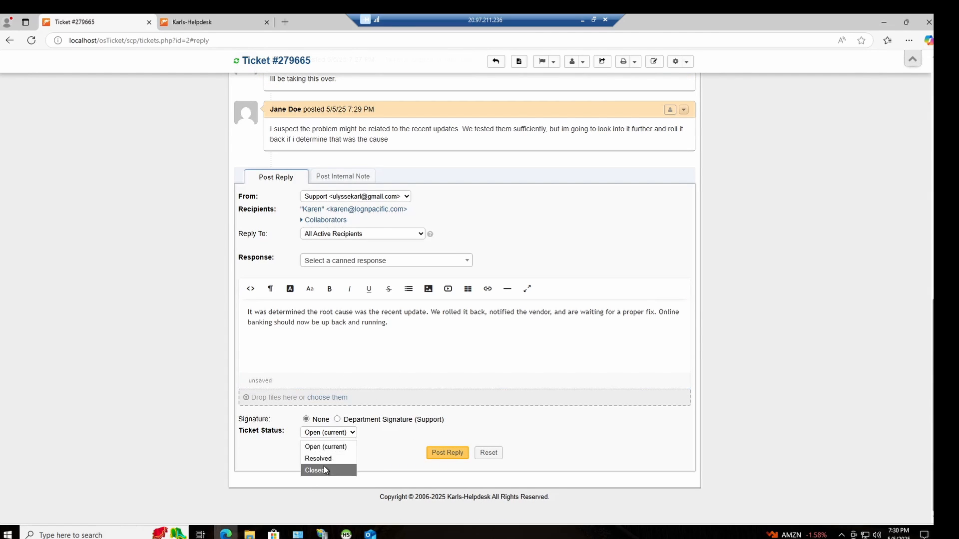
click(334, 445)
click(439, 453)
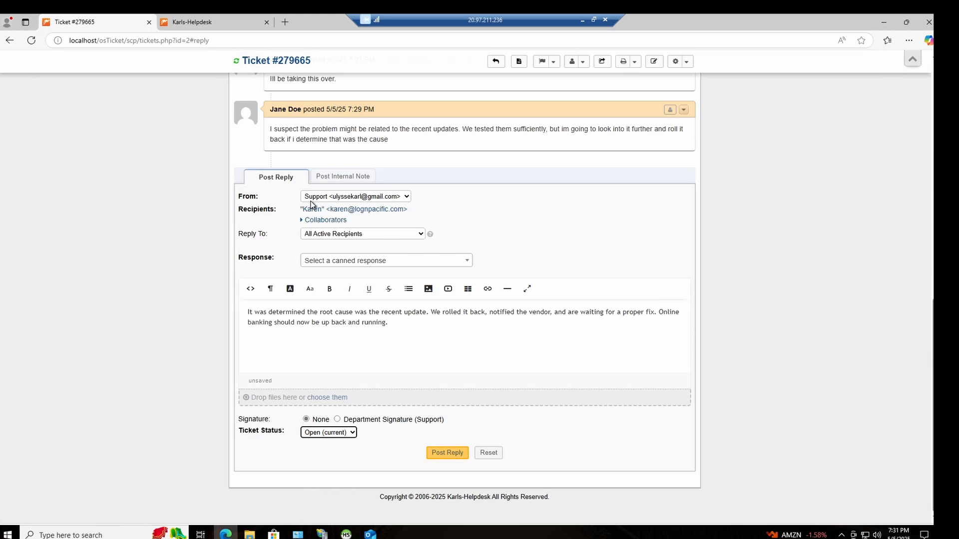
scroll(301, 209, down, 10)
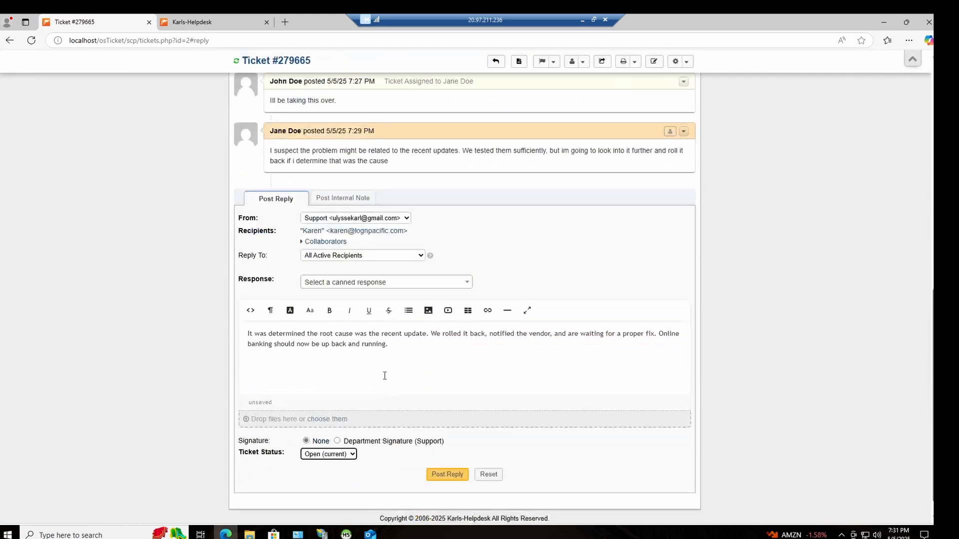
click(455, 477)
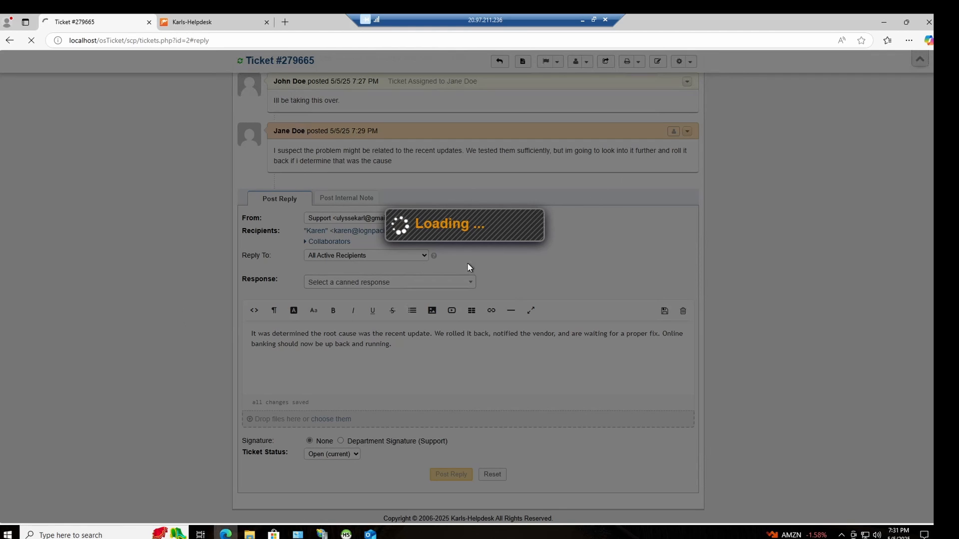
Step: Review the ticket's details and full thread, from the customer's first message through the SLA change, assignments and latest replies
scroll(352, 204, up, 8)
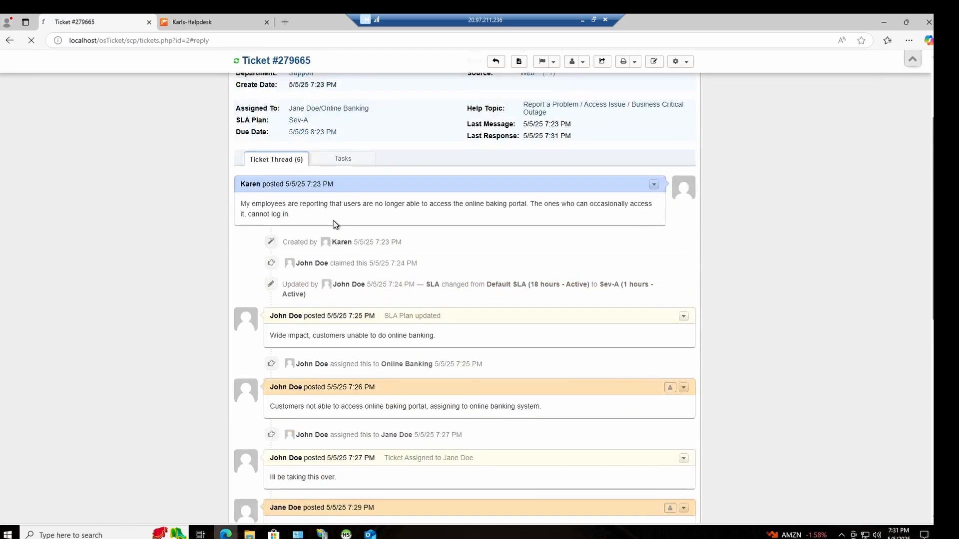
scroll(331, 228, down, 4)
scroll(396, 221, up, 2)
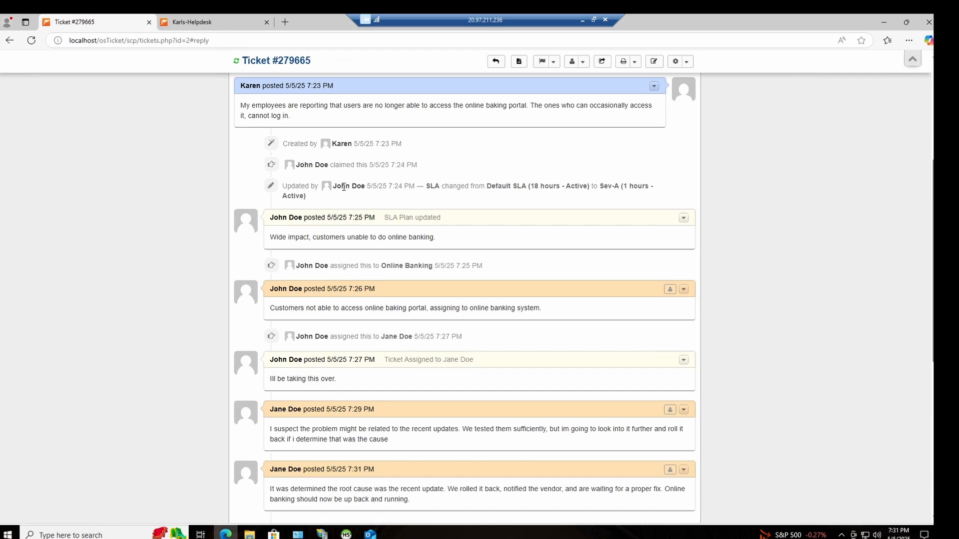
scroll(321, 186, up, 1)
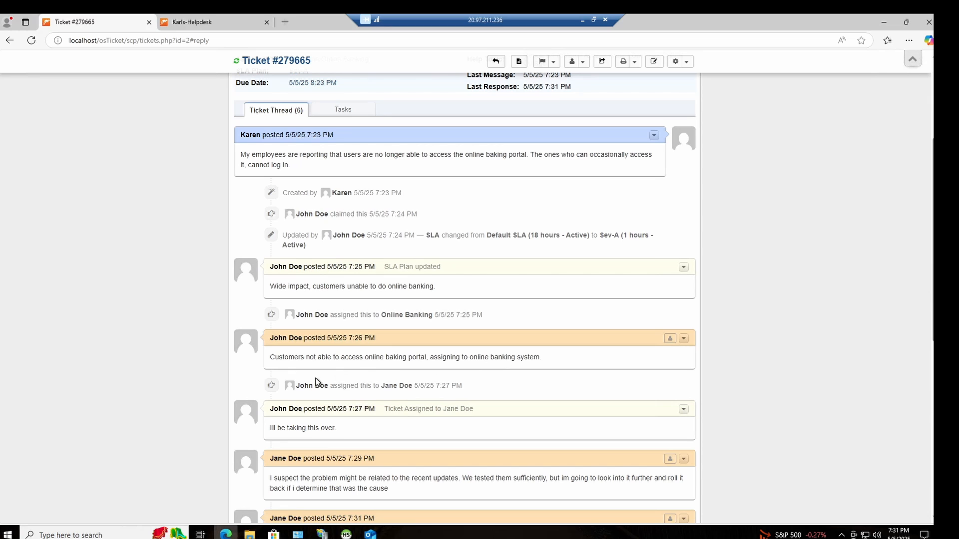
scroll(299, 349, down, 2)
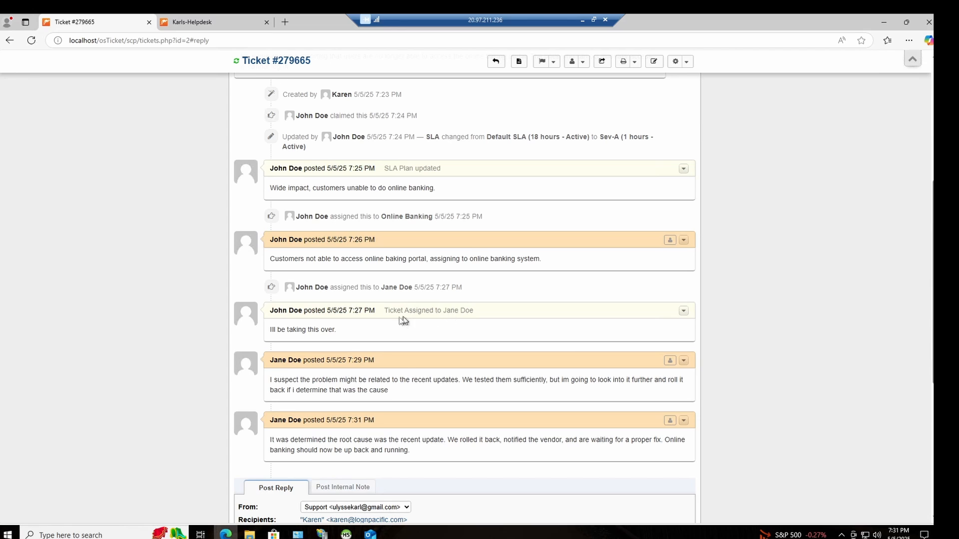
scroll(329, 361, down, 1)
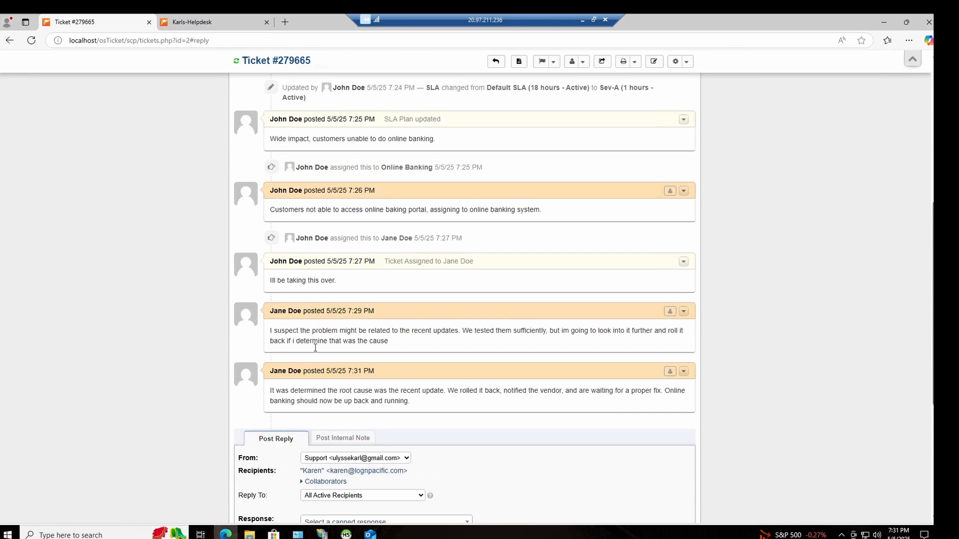
scroll(329, 330, down, 3)
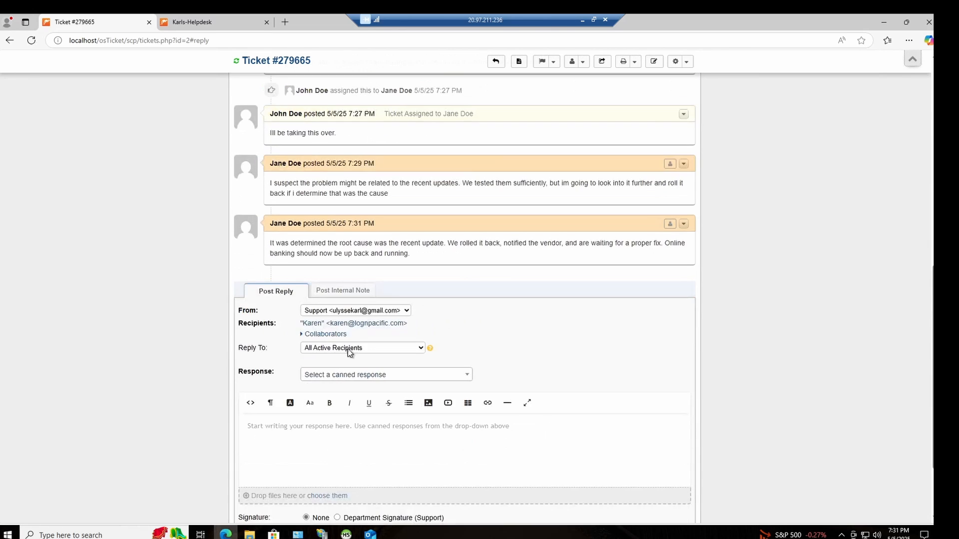
scroll(355, 325, up, 6)
scroll(409, 343, up, 4)
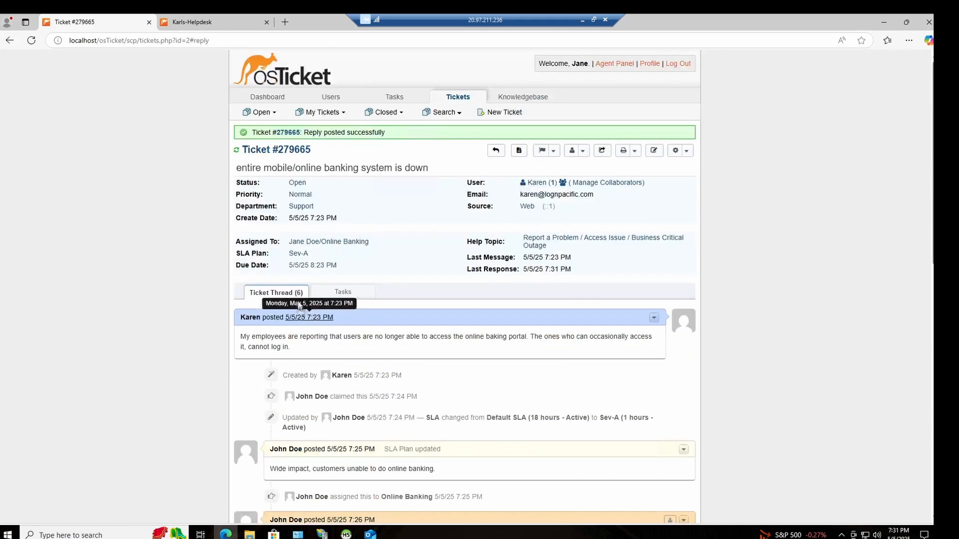
Step: Change the banking outage ticket's status to Resolved and close it without an internal note
click(297, 185)
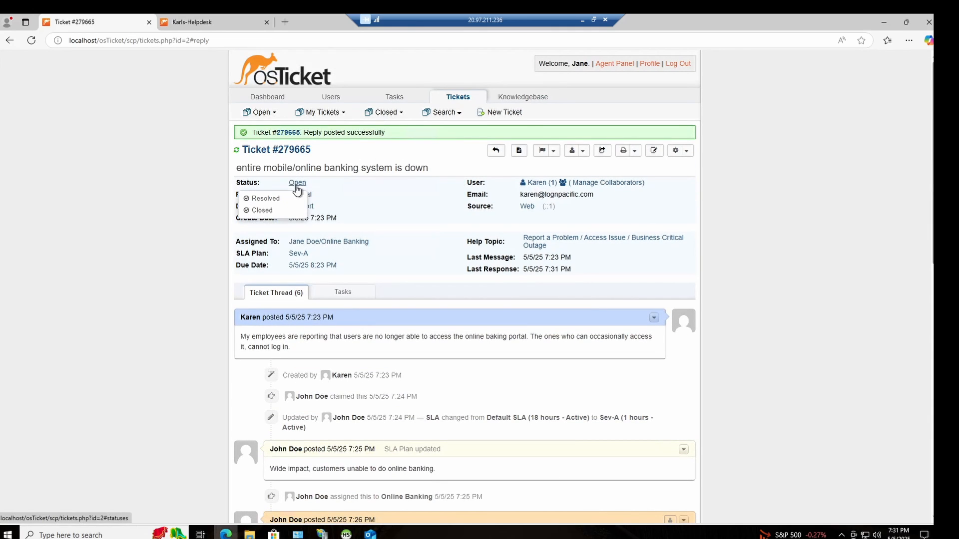
click(265, 199)
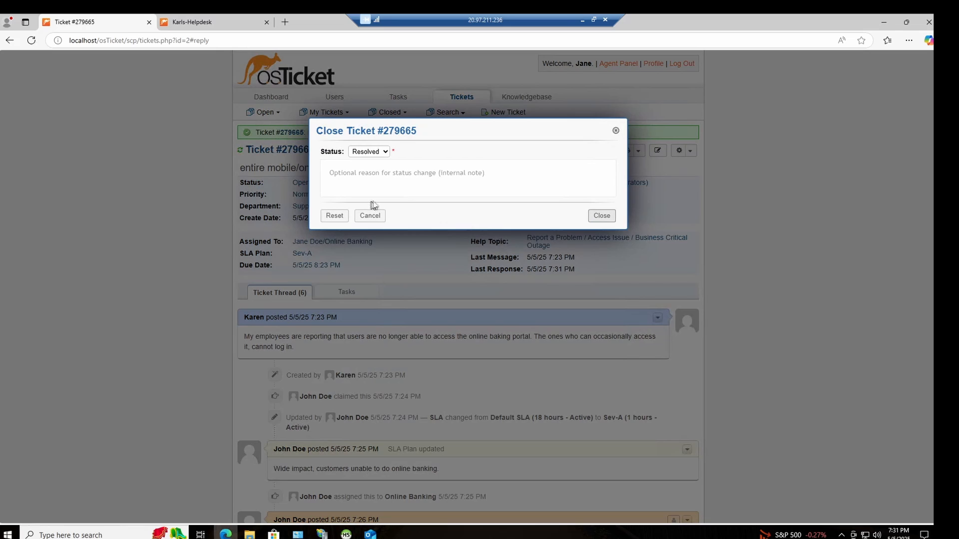
click(410, 179)
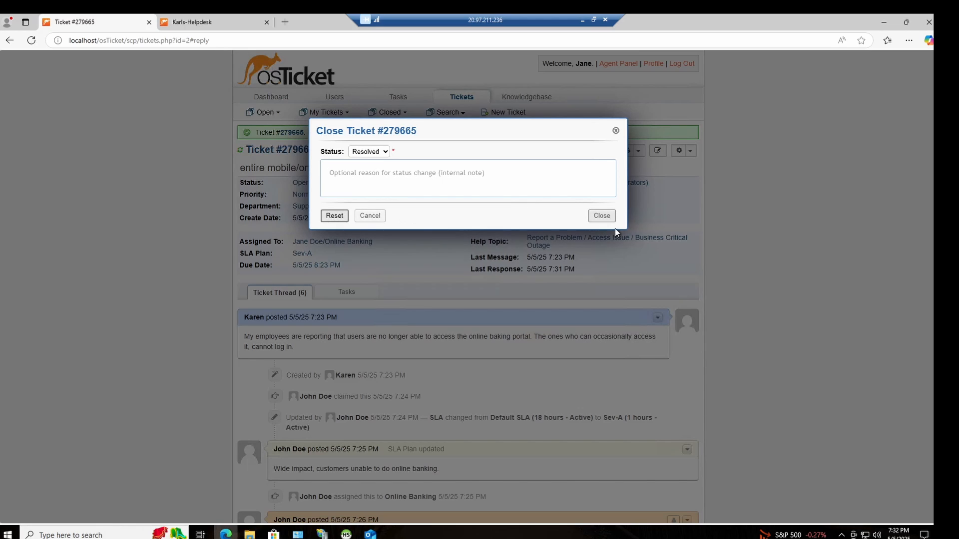
click(601, 219)
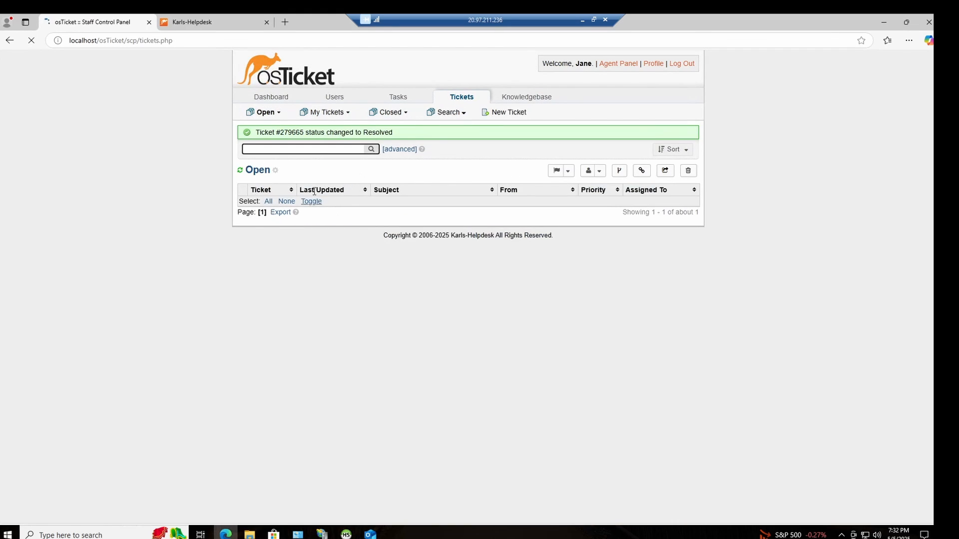
Step: Look for the resolved ticket among today's closed tickets, refresh that list, and check the open ticket queue
mouse_move(400, 111)
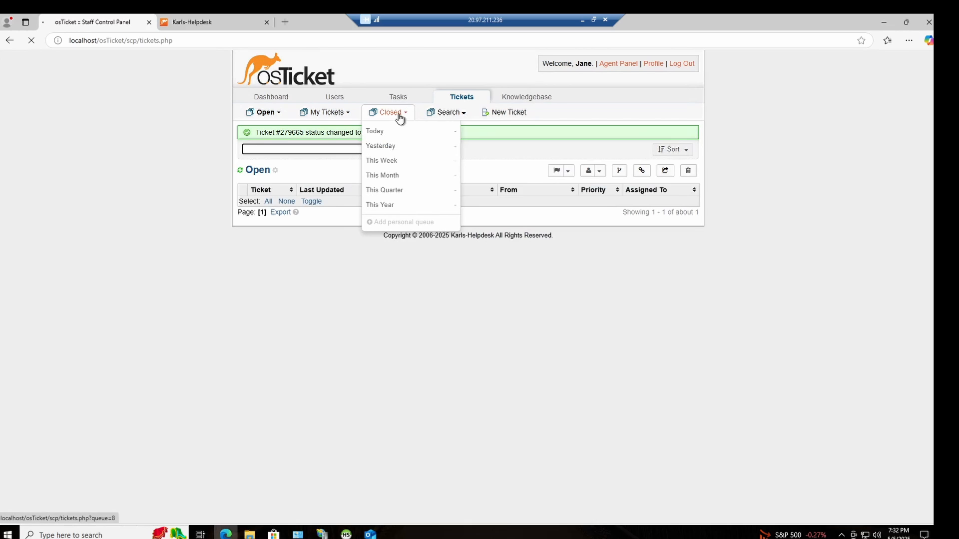
click(382, 129)
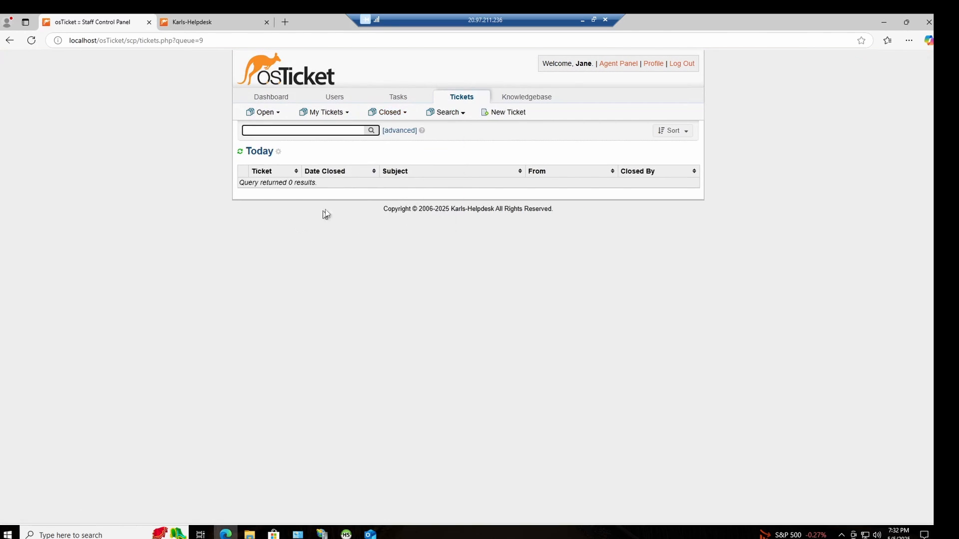
mouse_move(398, 119)
click(240, 151)
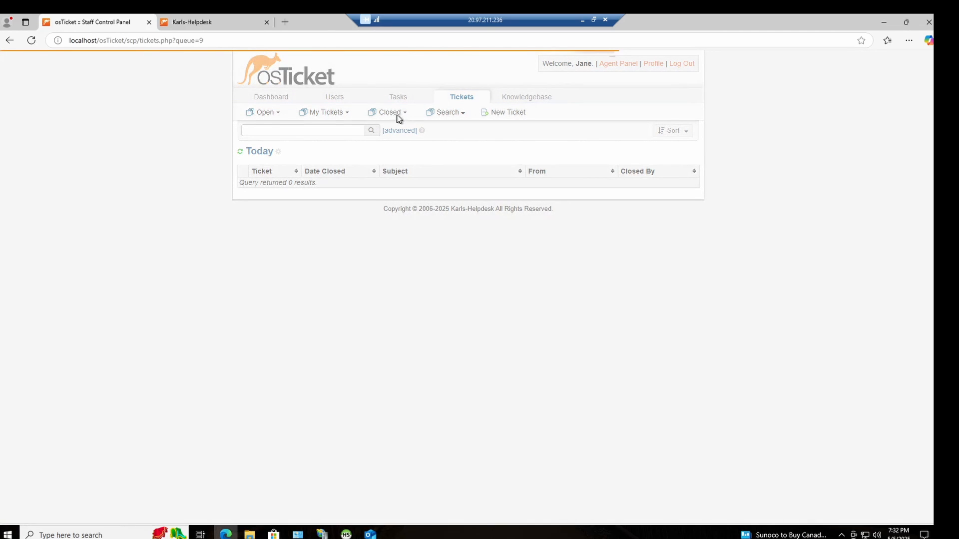
mouse_move(405, 118)
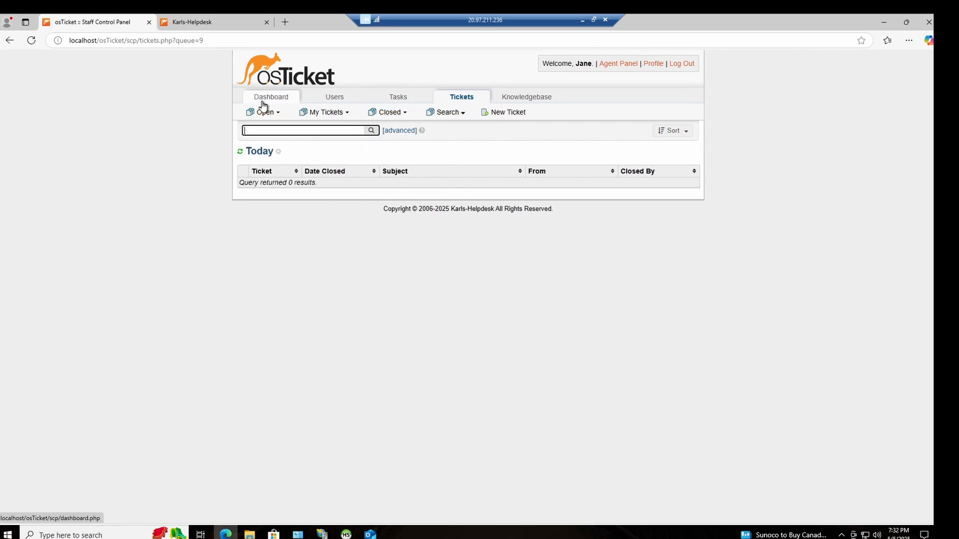
mouse_move(265, 114)
click(285, 132)
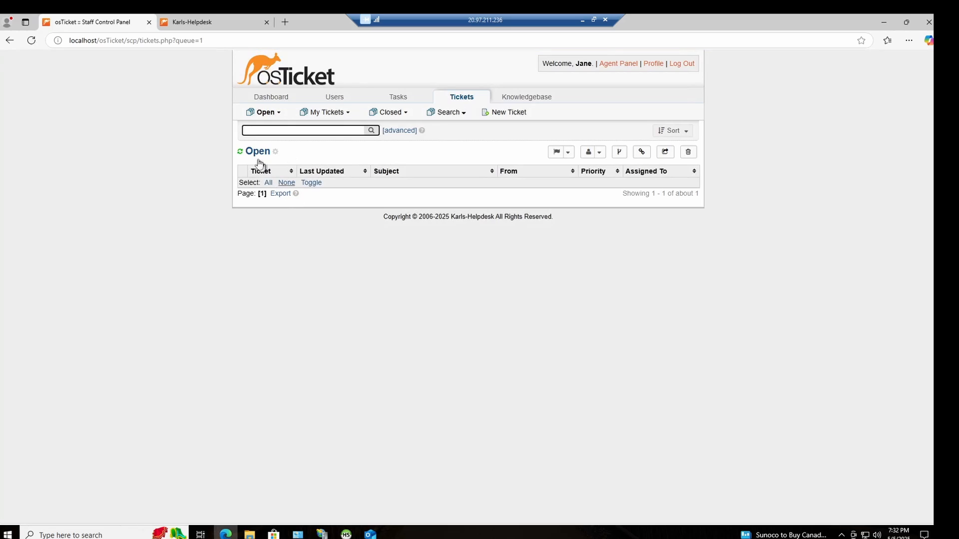
Step: Start a new ticket in the customer support center and enter the customer's email address and full name
click(216, 24)
click(410, 94)
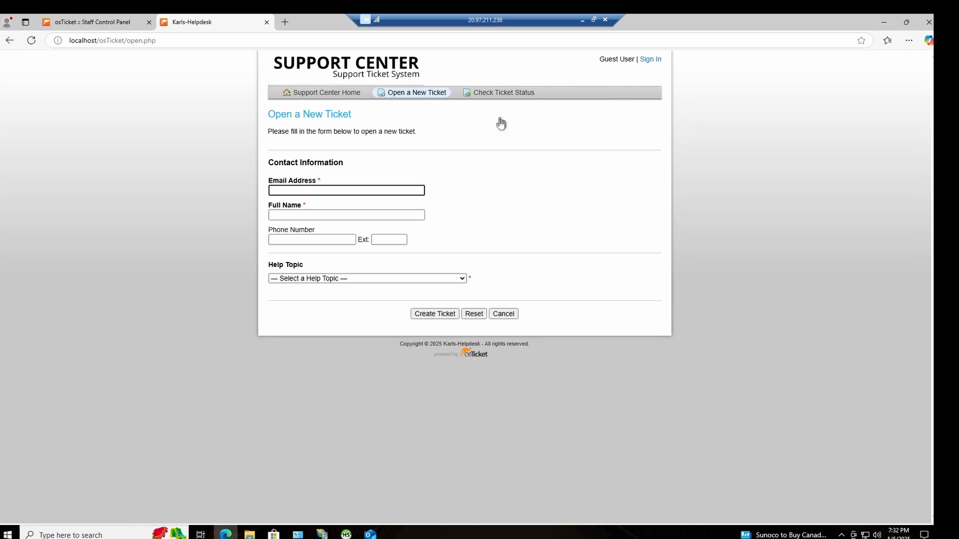
click(340, 190)
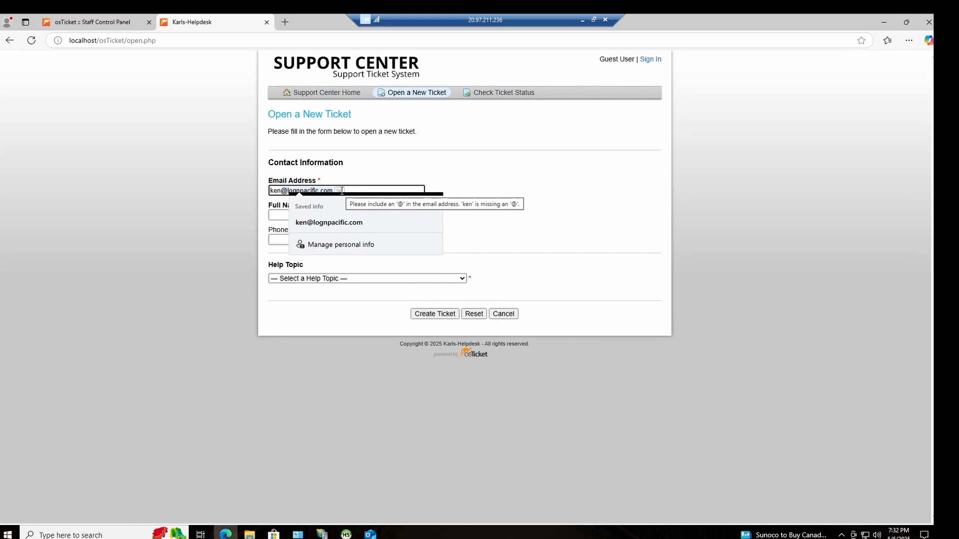
click(343, 223)
click(320, 216)
text(Ken)
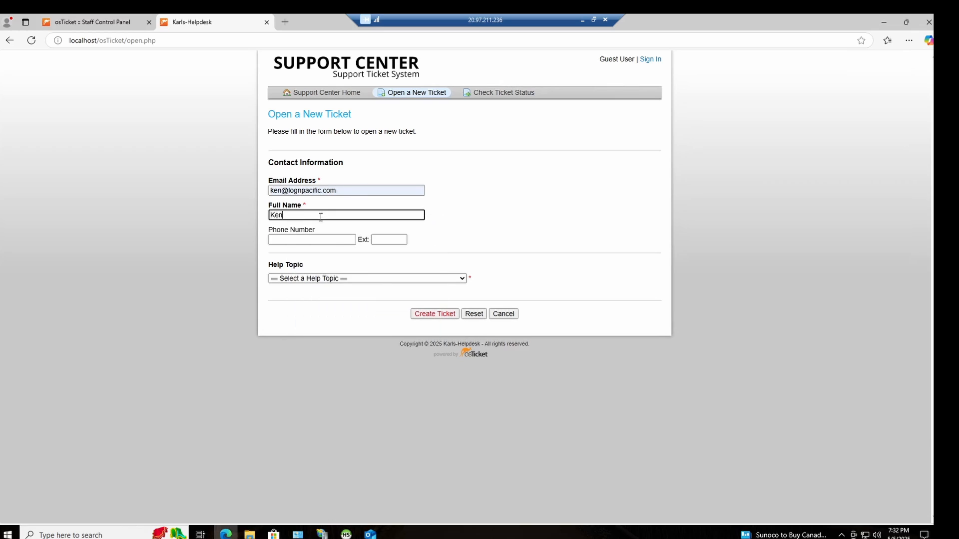
Step: Choose Report a Problem as the new ticket's help topic
click(352, 278)
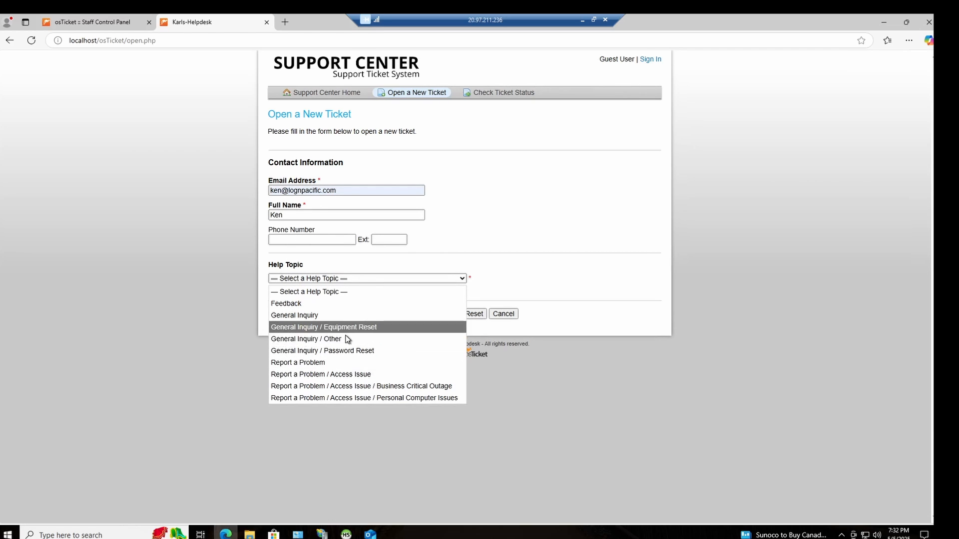
key(Up)
key(Up)
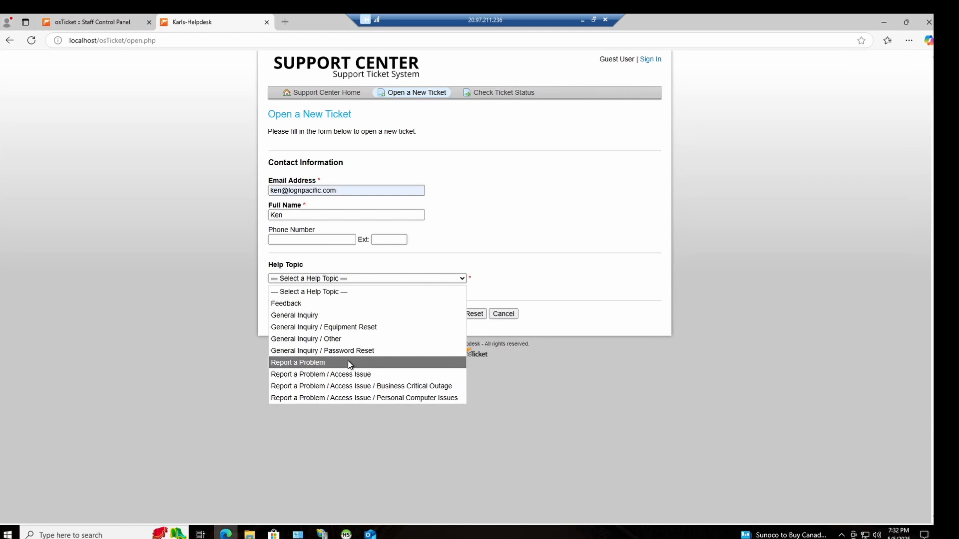
key(Up)
key(Up)
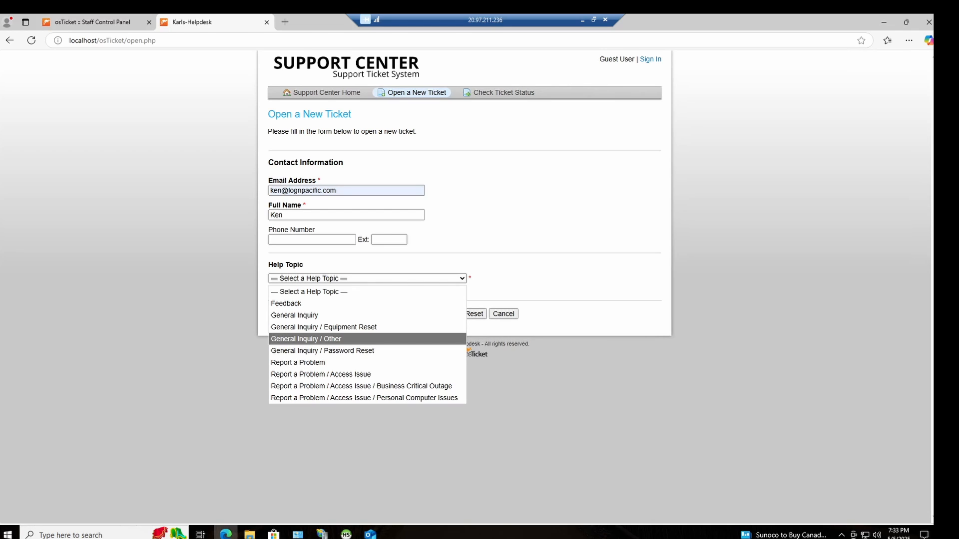
click(324, 362)
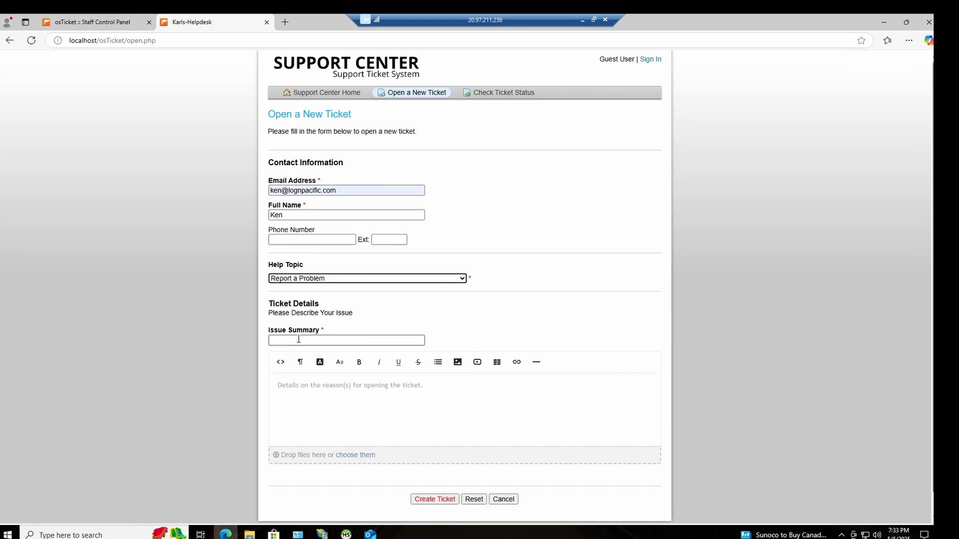
Step: Enter the issue summary "accounting department needs adobe upgrade, broken"
click(293, 341)
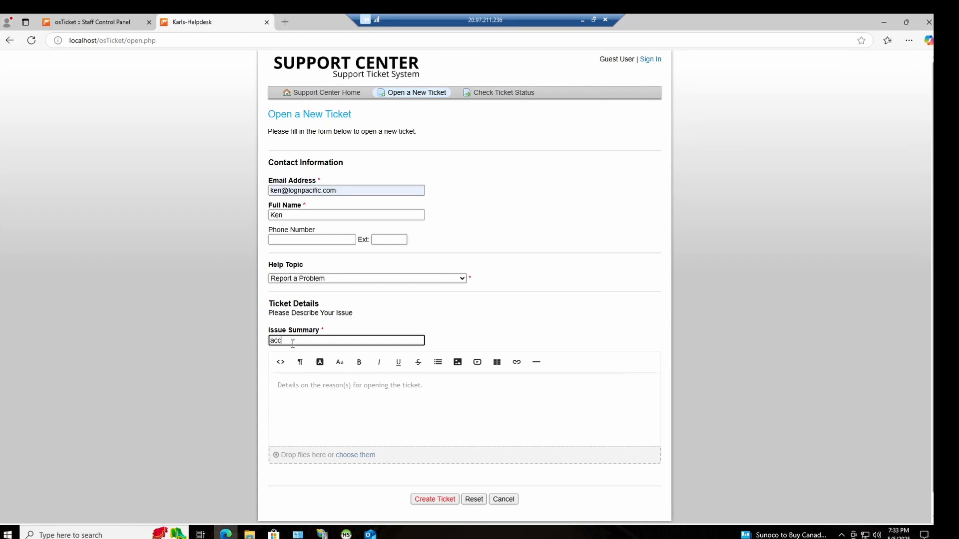
text(accounting )
text(departmen)
text(t needs adbo)
text(oken)
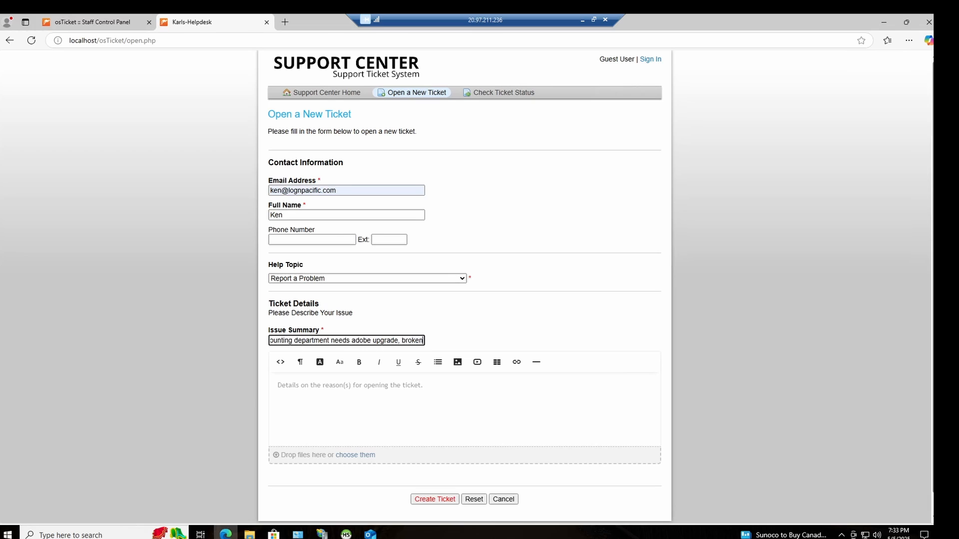
Step: Begin the ticket details with "It looks like many people in the"
click(314, 394)
text(IOt)
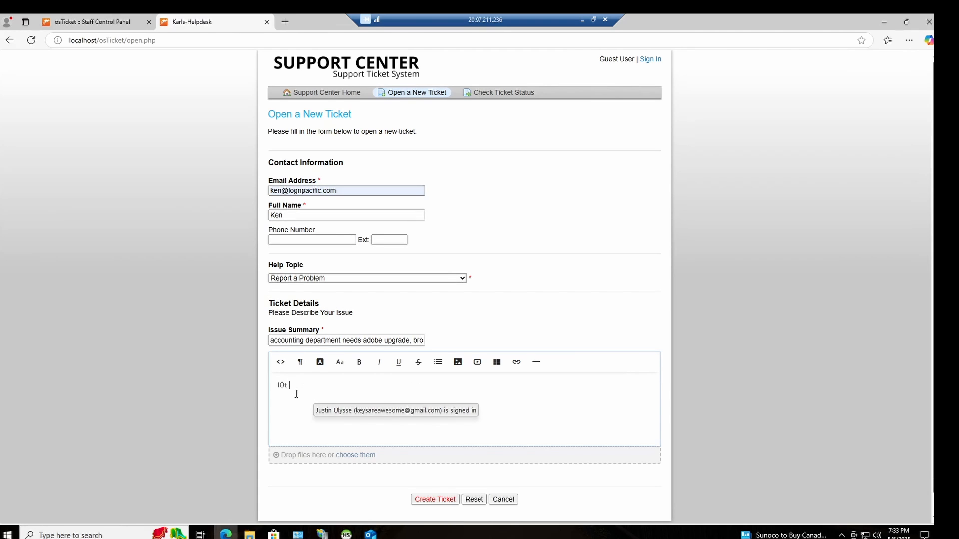
key(BackSpace)
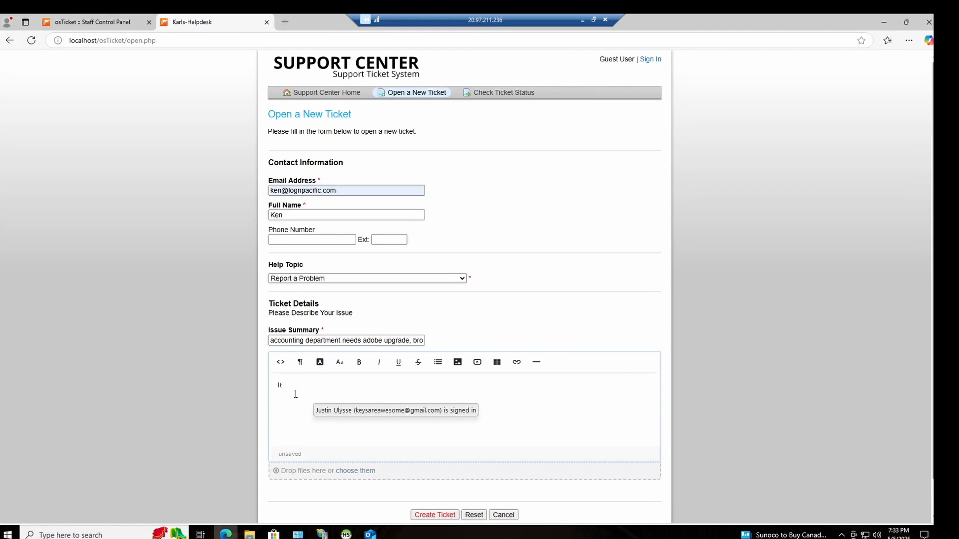
click(264, 405)
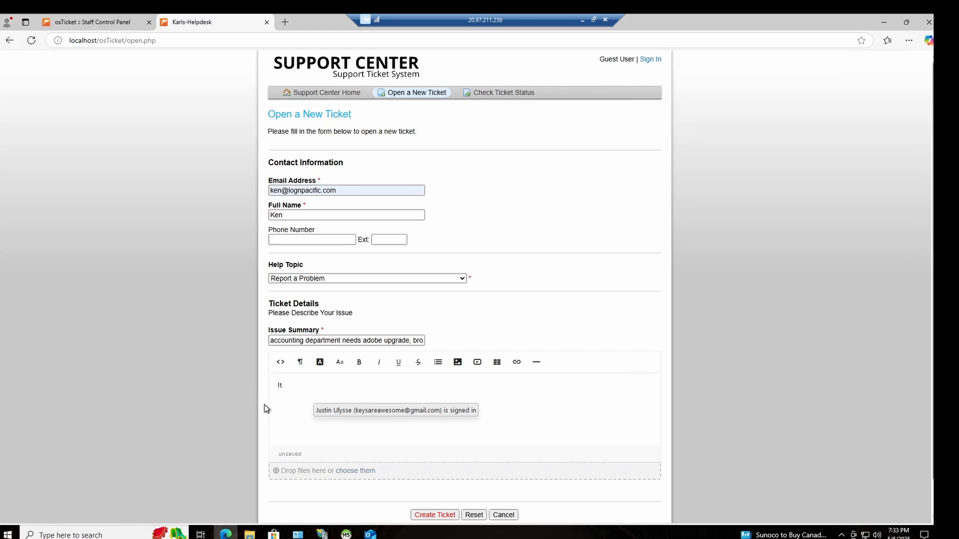
click(303, 405)
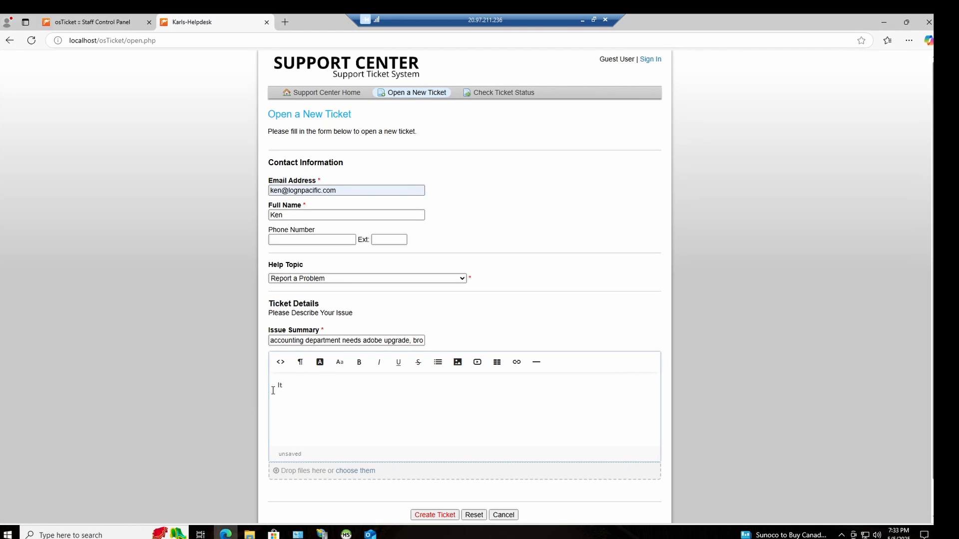
text(loosk)
text( like many people in the accounting)
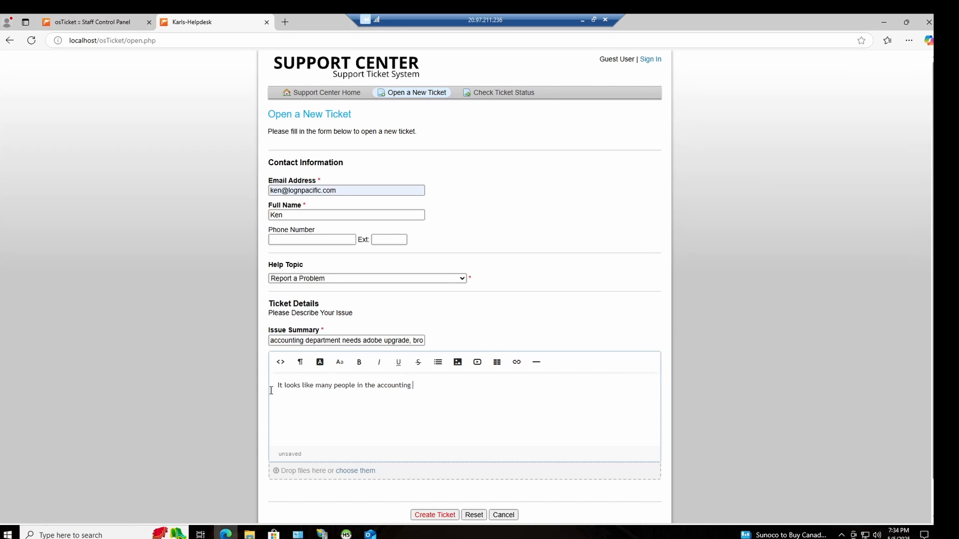
text( department cant use their adobe software)
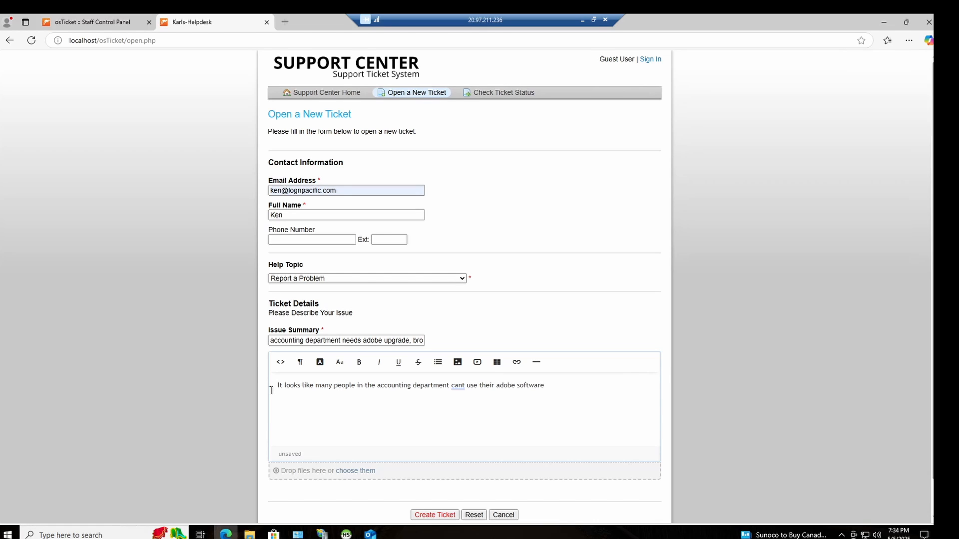
Step: Finish the details with "accounting department can't use their adobe software", correcting the spelling, and create the ticket
right_click(457, 386)
click(490, 416)
scroll(429, 446, down, 1)
click(436, 478)
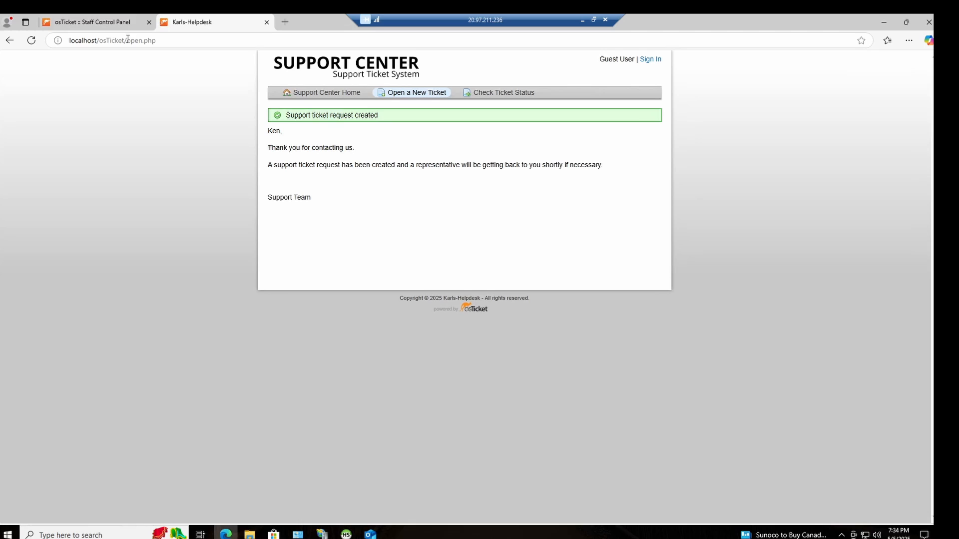
Step: Return to the staff panel, log out the current agent, and log in with the other support agent's username
click(79, 20)
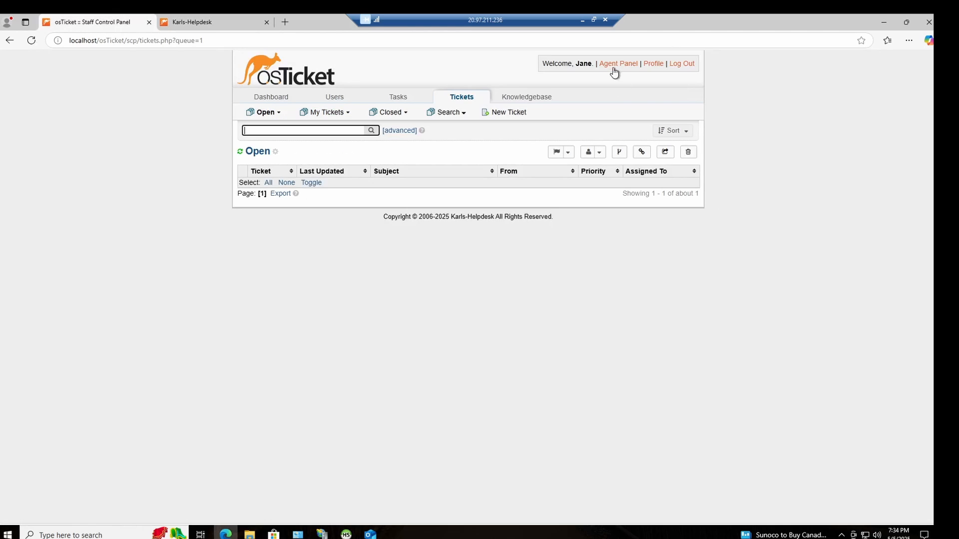
click(680, 65)
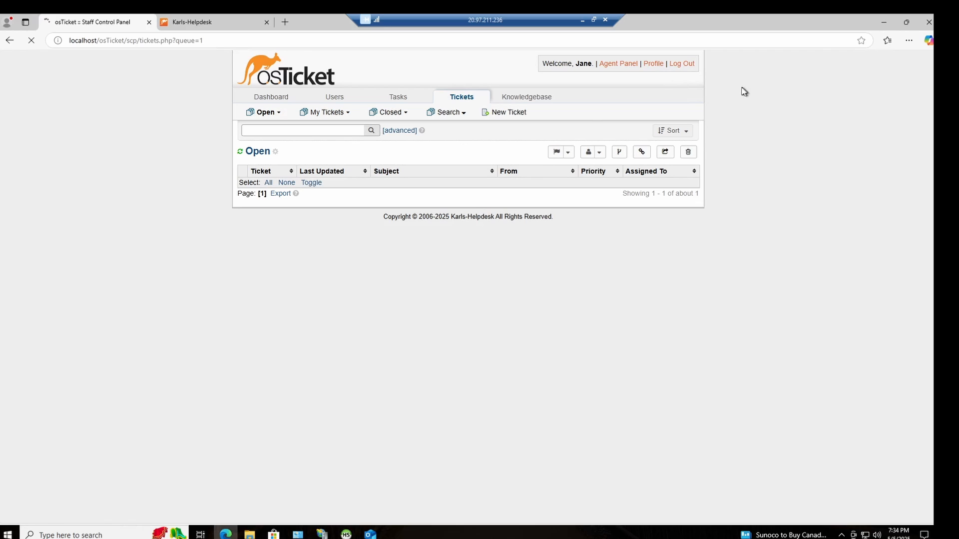
click(683, 63)
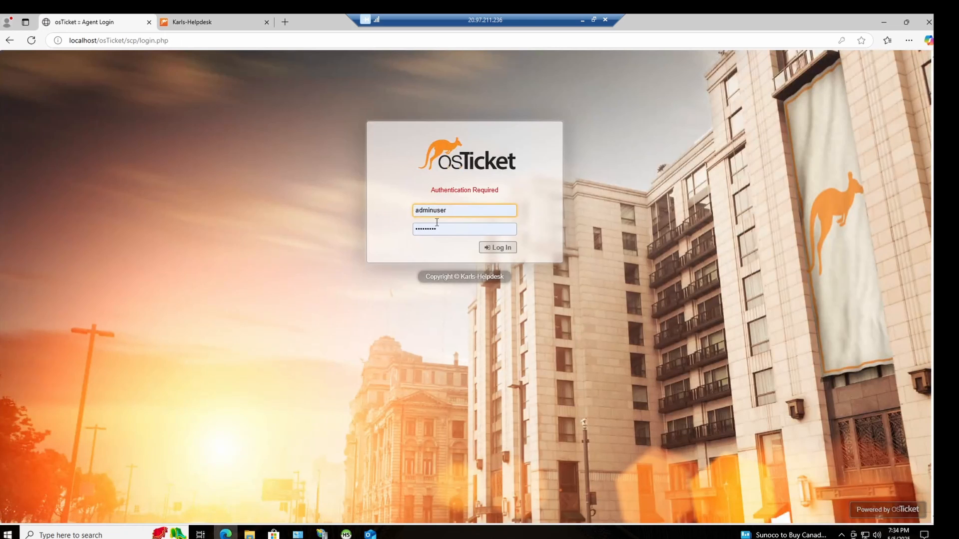
key(BackSpace)
text(john)
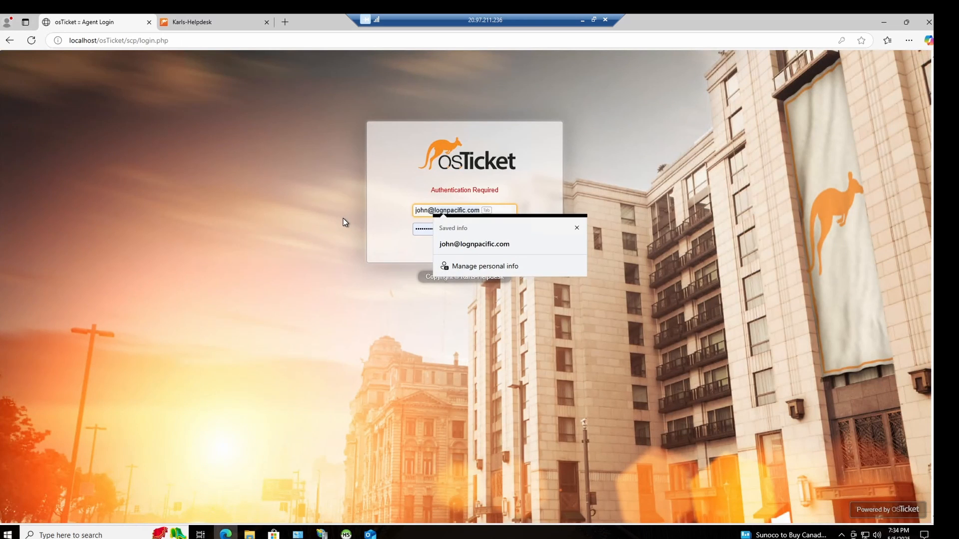
click(511, 250)
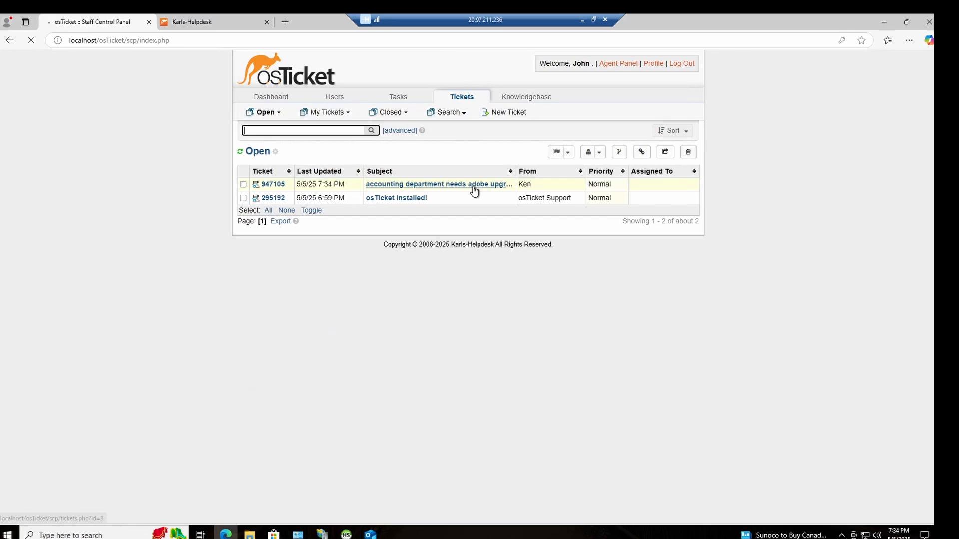
Step: Open the accounting department's Adobe ticket, decline saving the login password, and select Sev-B in its SLA plan update
click(473, 188)
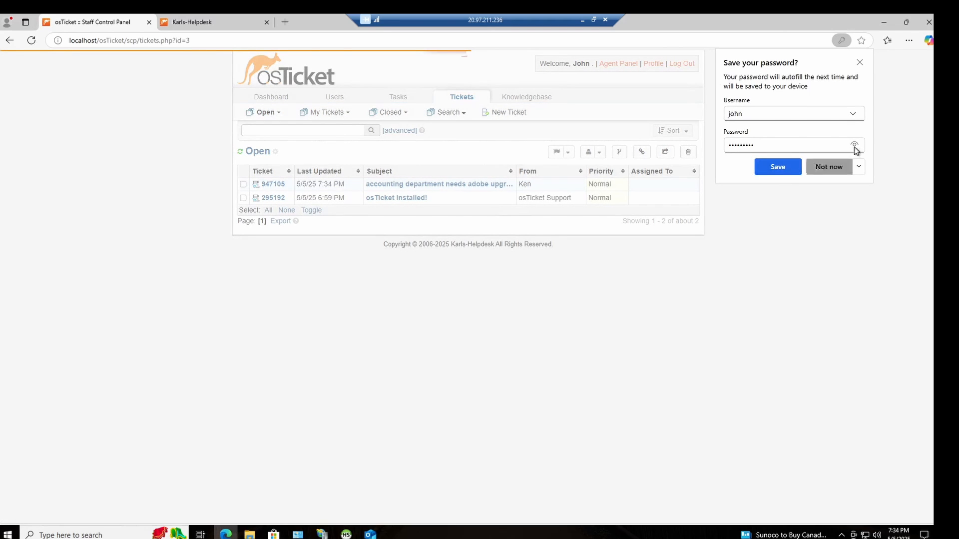
click(830, 167)
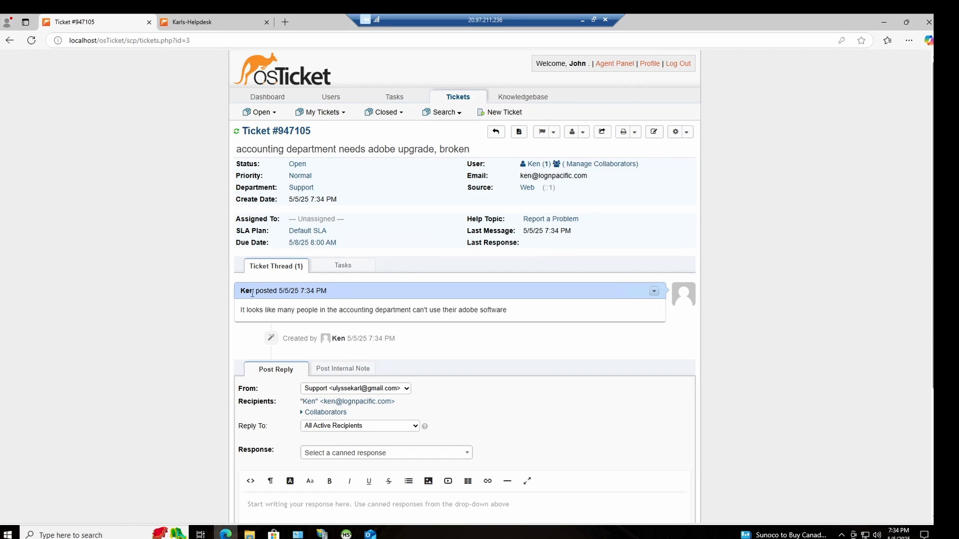
click(315, 231)
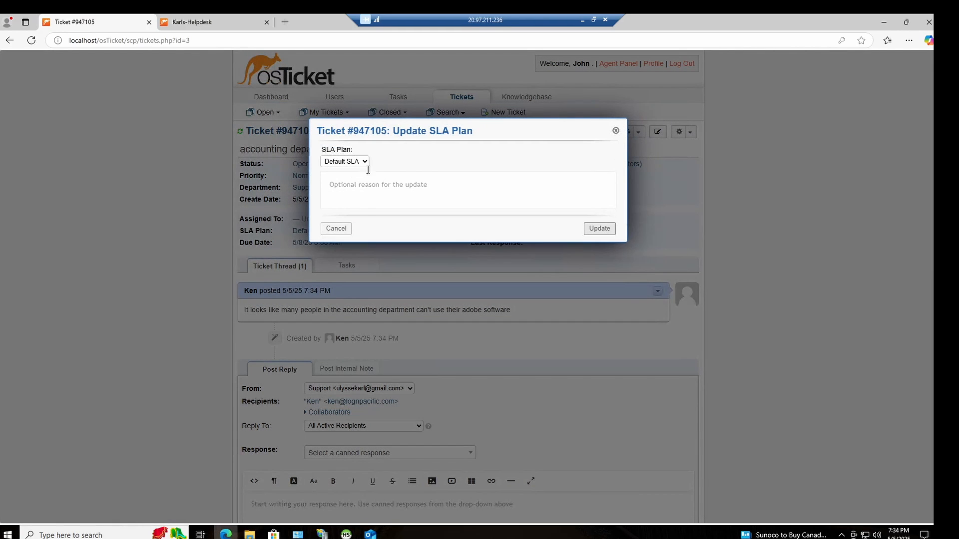
click(364, 162)
click(352, 200)
click(384, 187)
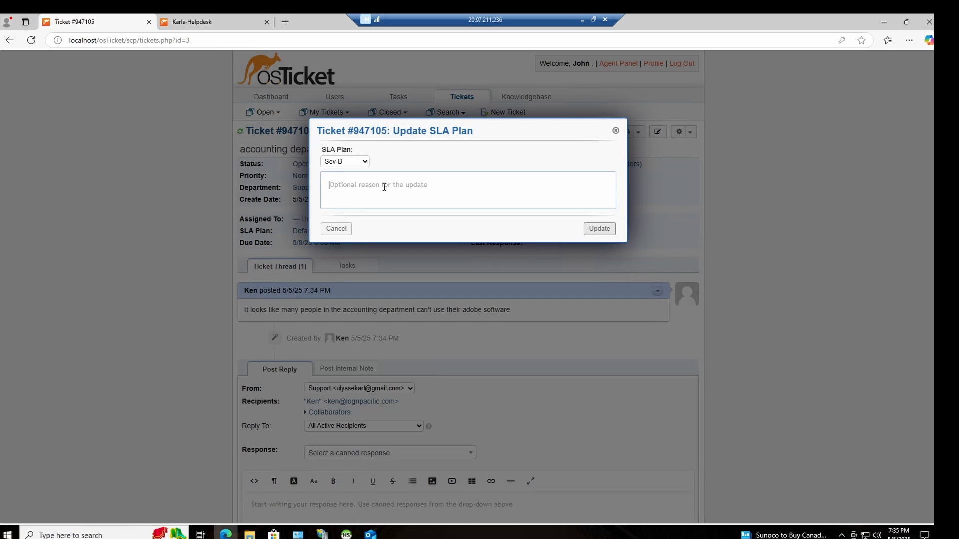
Step: Enter "Only 2 people unable to use open adobe reader" as the reason for the SLA update, correcting the misspelled word
text(Only 2 people uanble to)
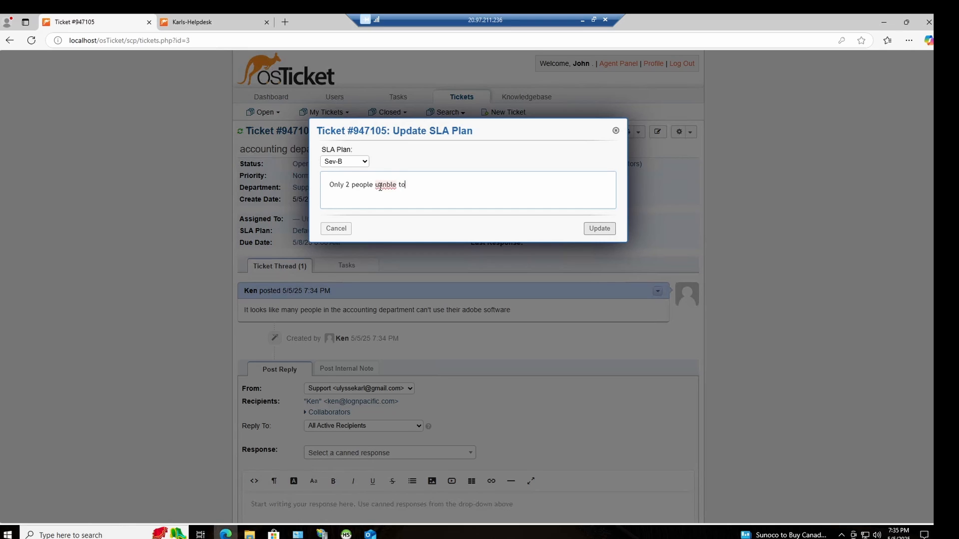
text( user)
right_click(379, 187)
mouse_move(369, 196)
click(418, 197)
text(open adobe reader)
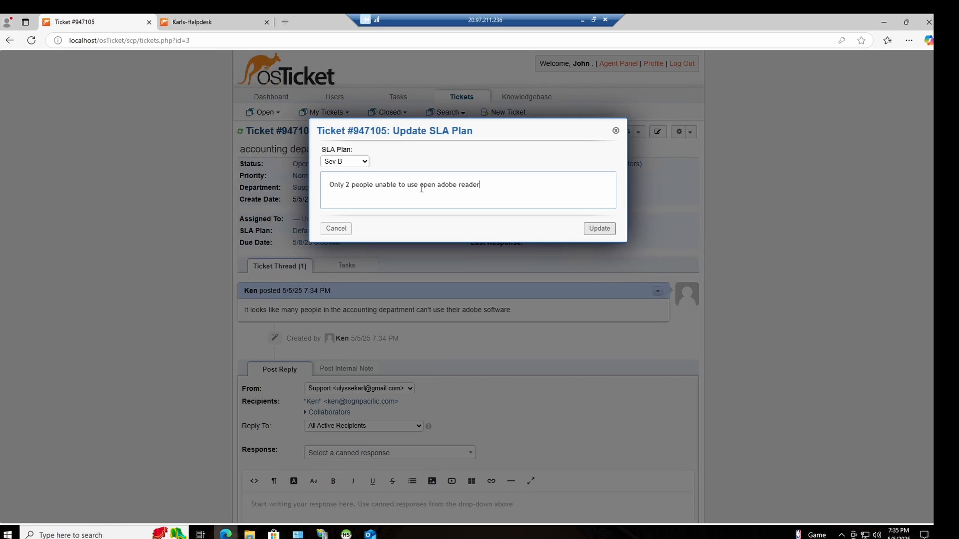
Step: Complete the reason with ", setting to sev-c", change the SLA plan to Sev-C, and submit the update
text(, setting to sev-c)
click(349, 162)
click(346, 212)
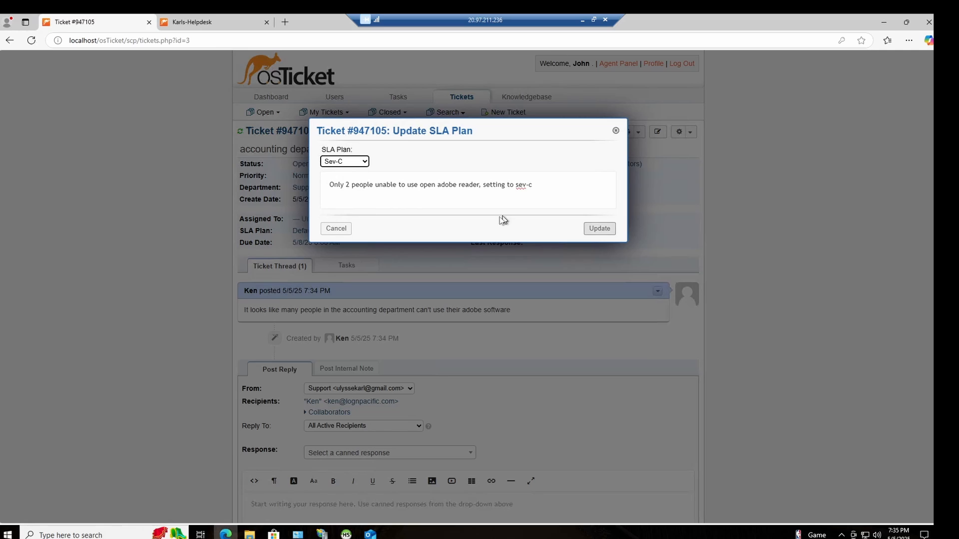
click(599, 231)
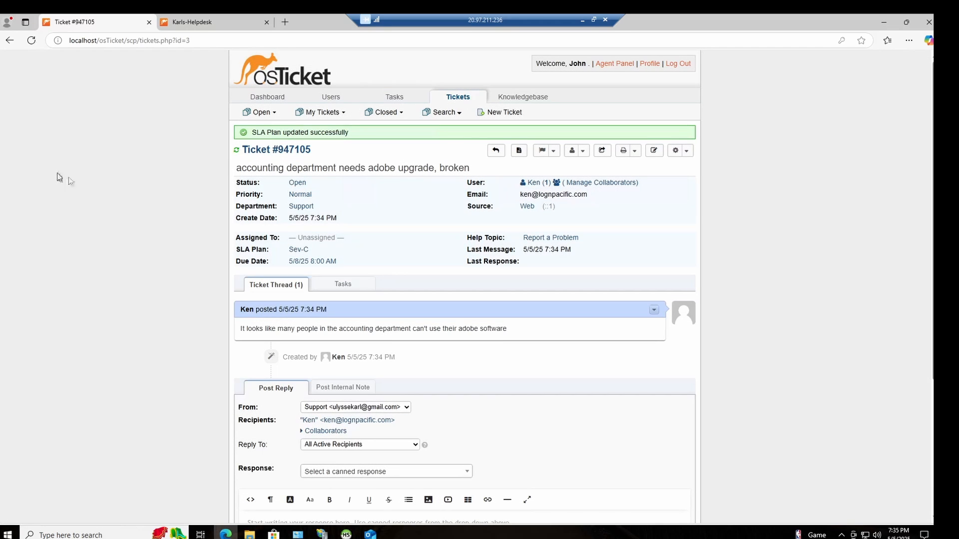
Step: Assign the unassigned Adobe ticket to the support agent who is currently logged in
click(317, 240)
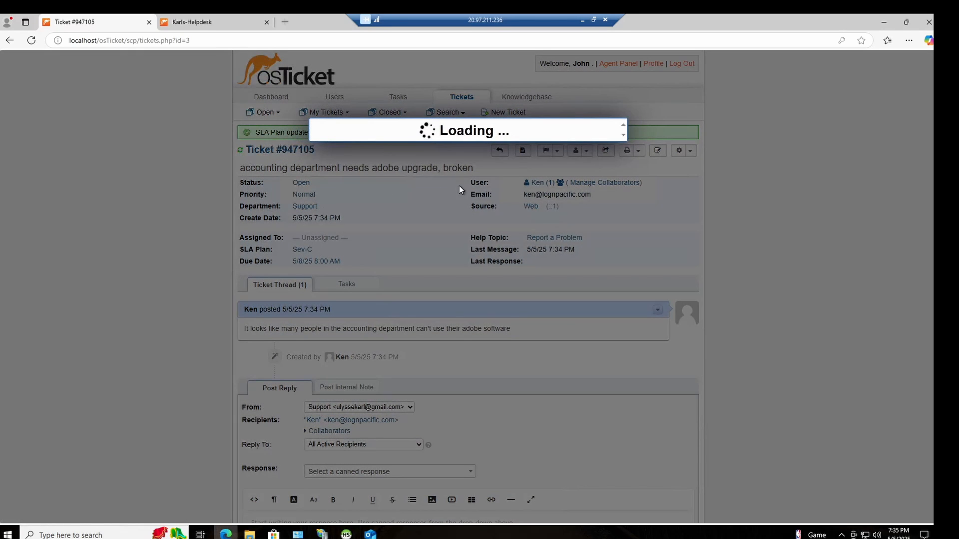
click(368, 162)
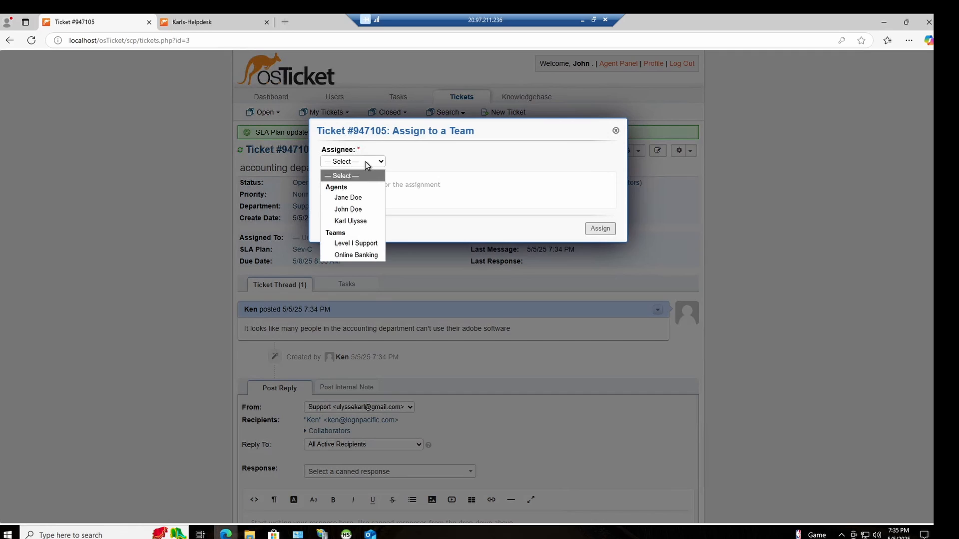
click(370, 209)
click(599, 229)
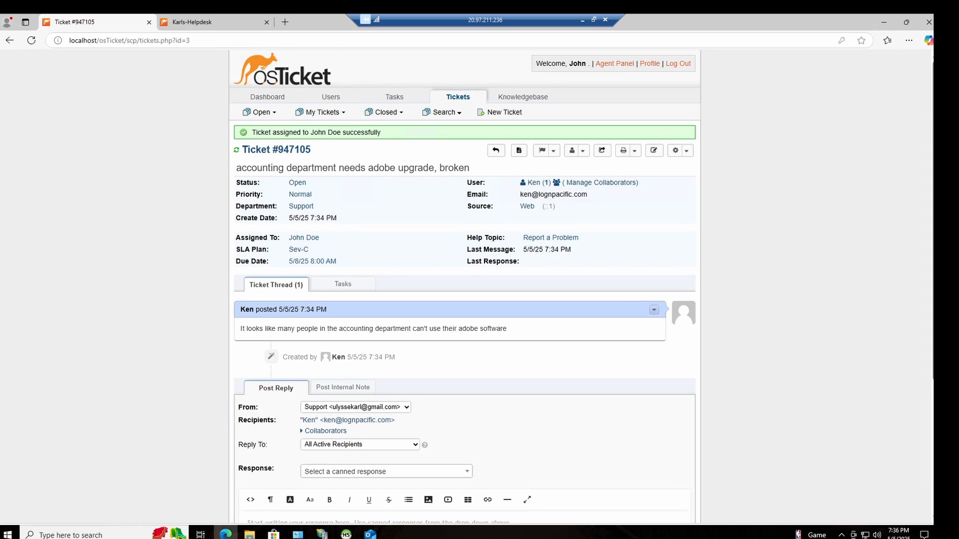
Step: Begin a reply on the ticket with "Cx states only 2 people in accounting department"
scroll(339, 302, down, 3)
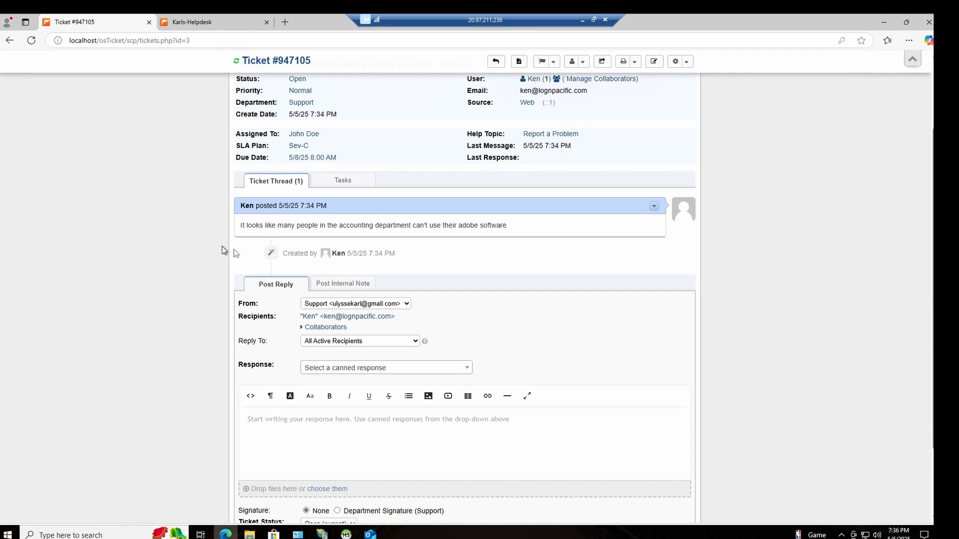
click(364, 432)
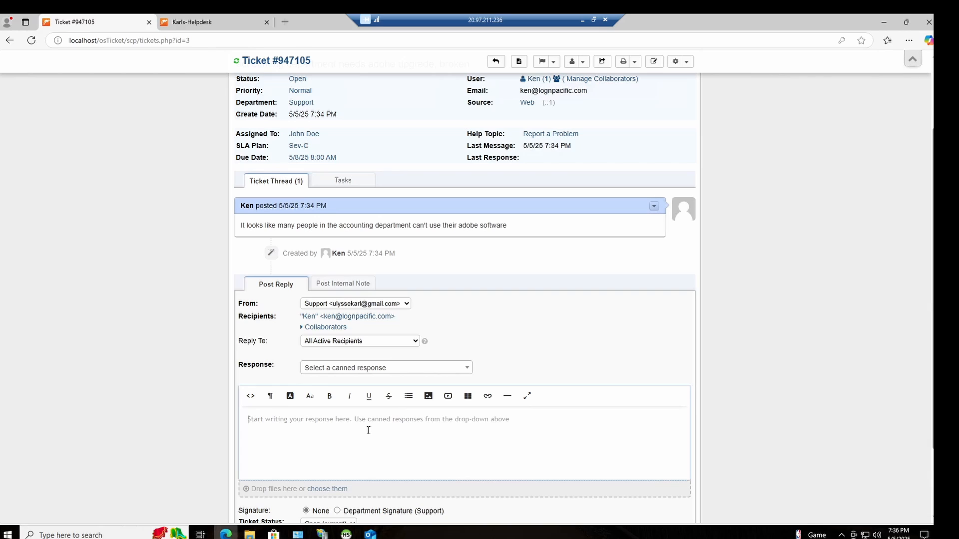
text(Cx st)
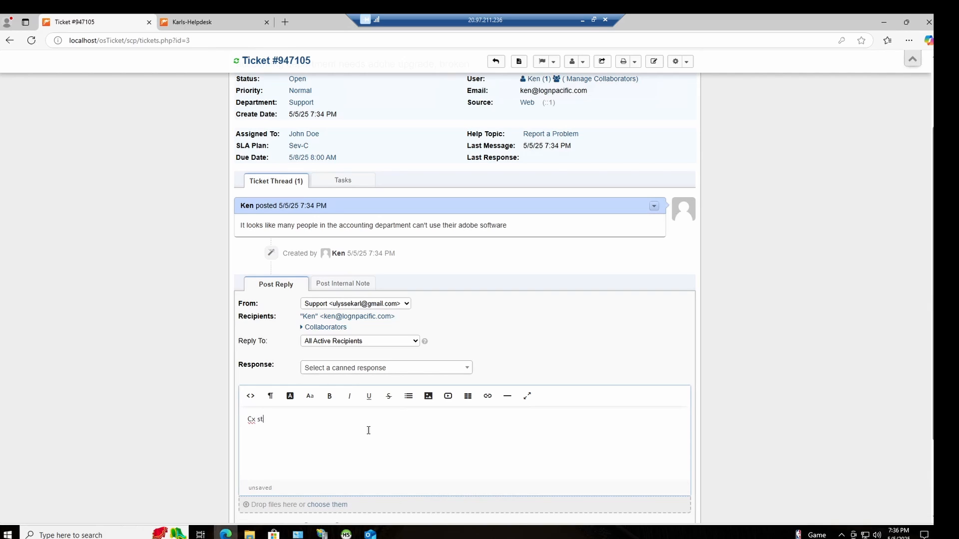
text(ates )
text(that)
text(on)
text(ly 2 peo)
text(ple in accounting )
text(departmen)
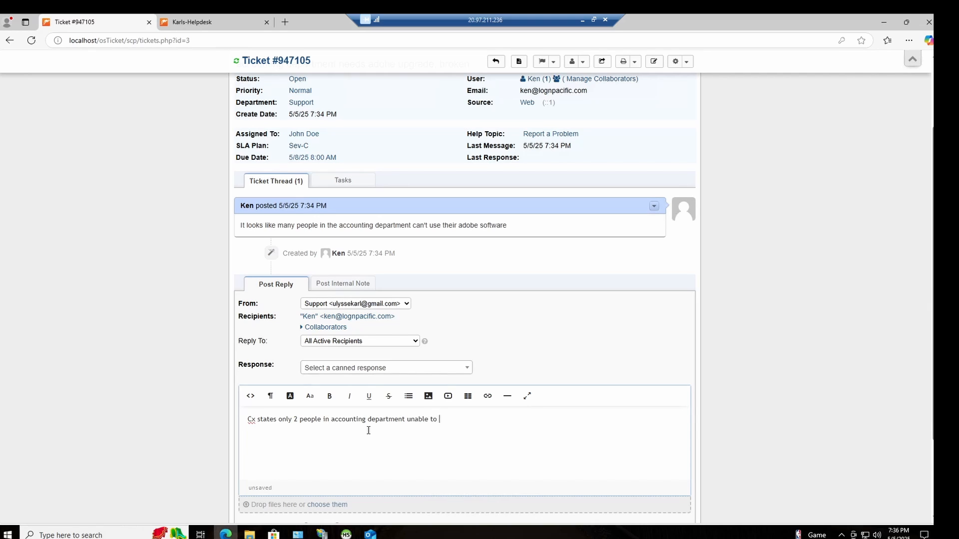
Step: Continue the reply with "unable to open and use adobe reader"
text(t unable to open and use adobe reader)
Step: Finish the reply with ", Cx testing restart, will call back after lunch." and post it
text(, Cx testing)
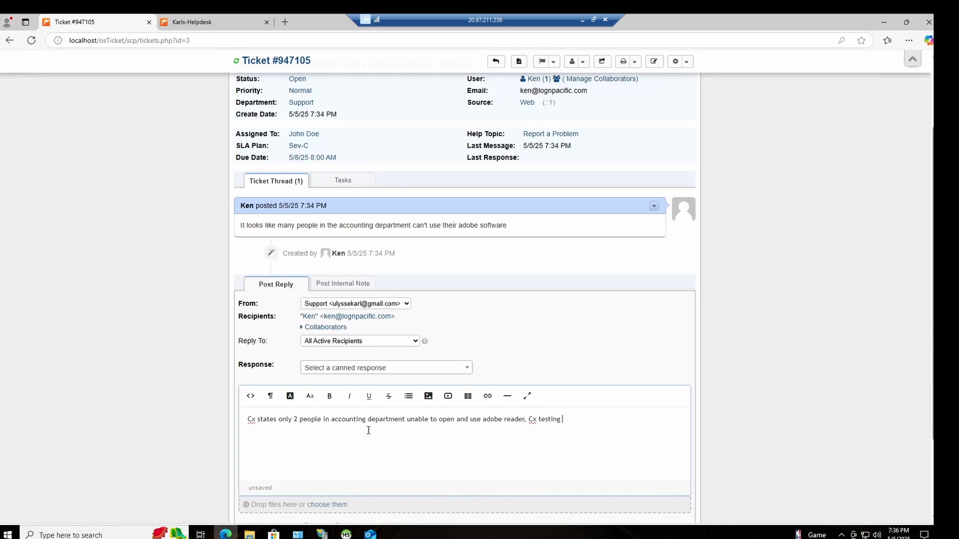
text( restart, will call back after lunch.)
scroll(460, 402, down, 2)
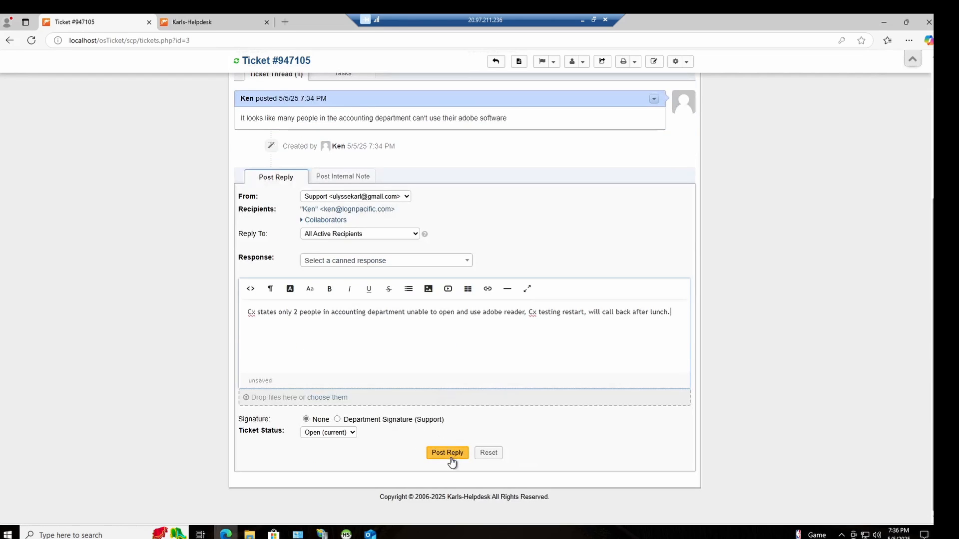
click(452, 456)
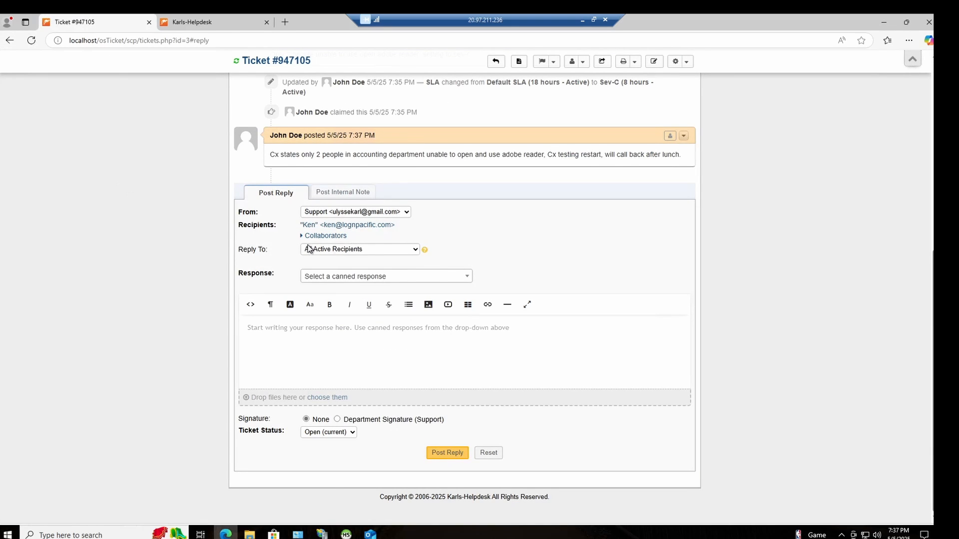
Step: Write a second reply on the ticket: "Cx states that restart fixed the issue, closing out ticket."
scroll(308, 248, up, 3)
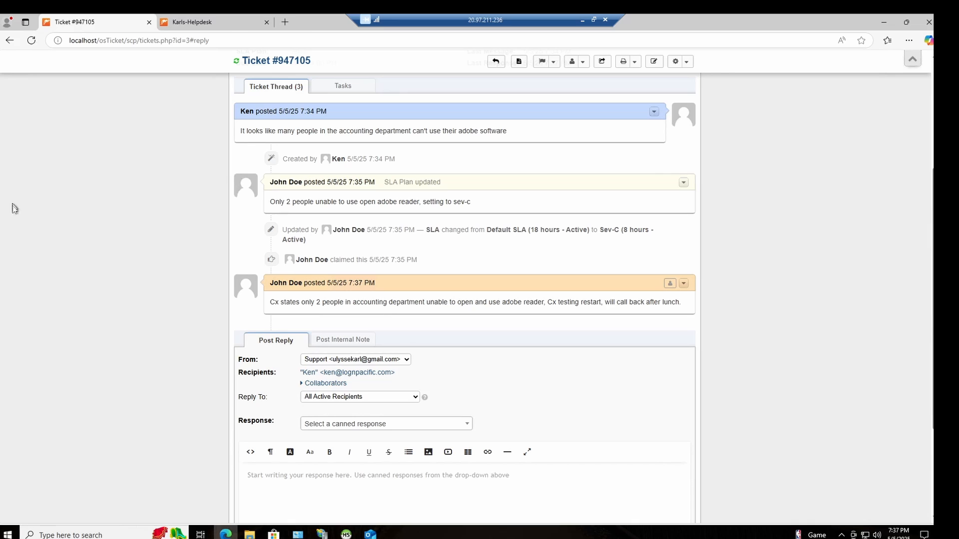
scroll(145, 225, down, 2)
click(300, 389)
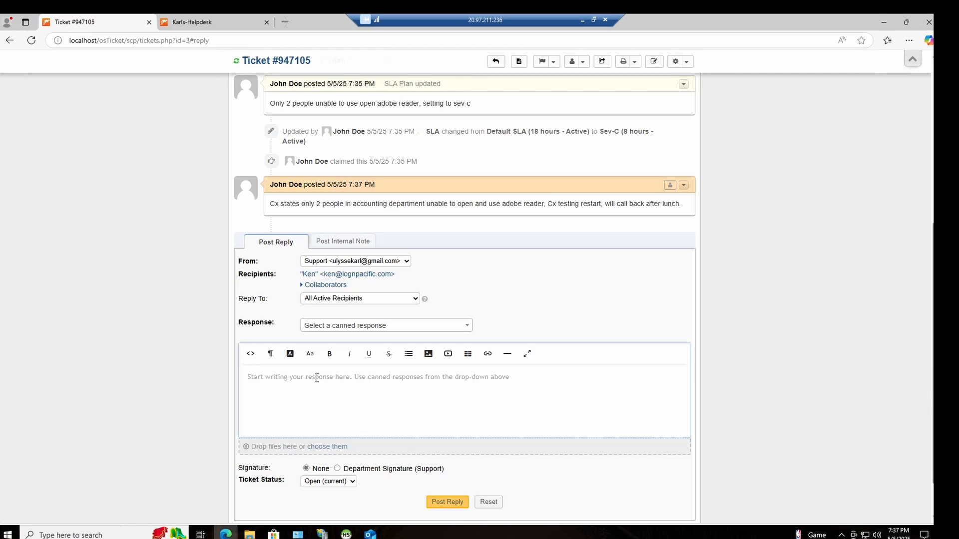
text(Cx sta)
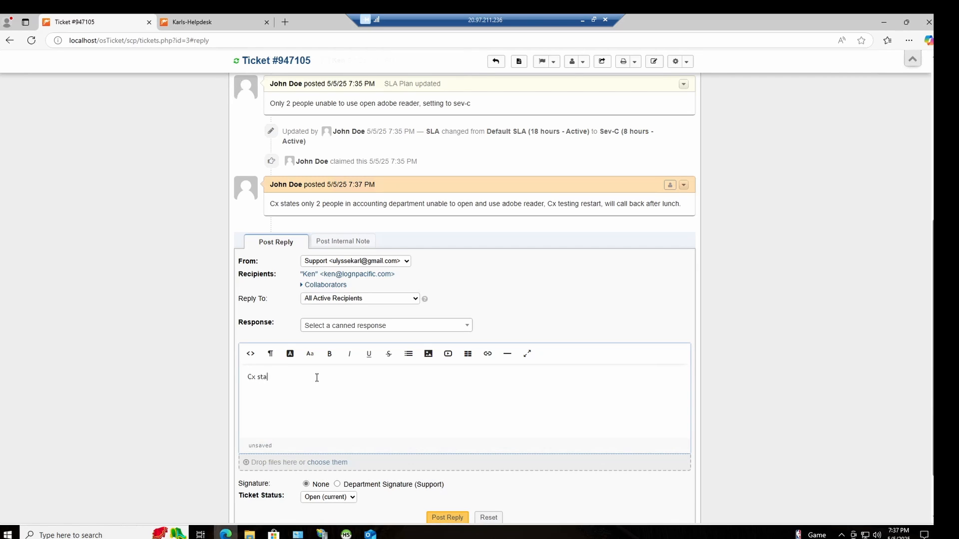
text(tes )
text(tht)
text(t resta)
text(rt fixed the issue,)
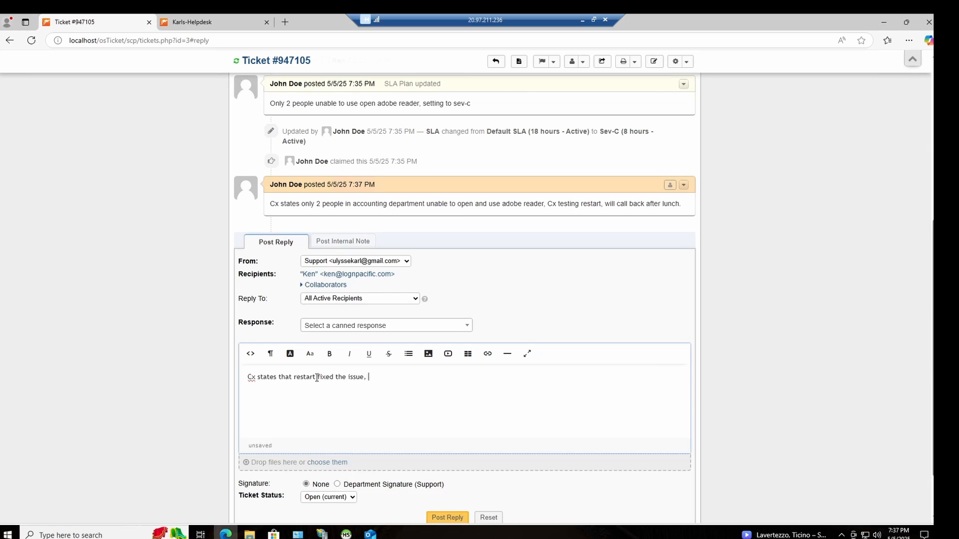
text( closing out ticket.)
Step: Set the ticket status to Resolved and post the closing reply
scroll(342, 494, down, 2)
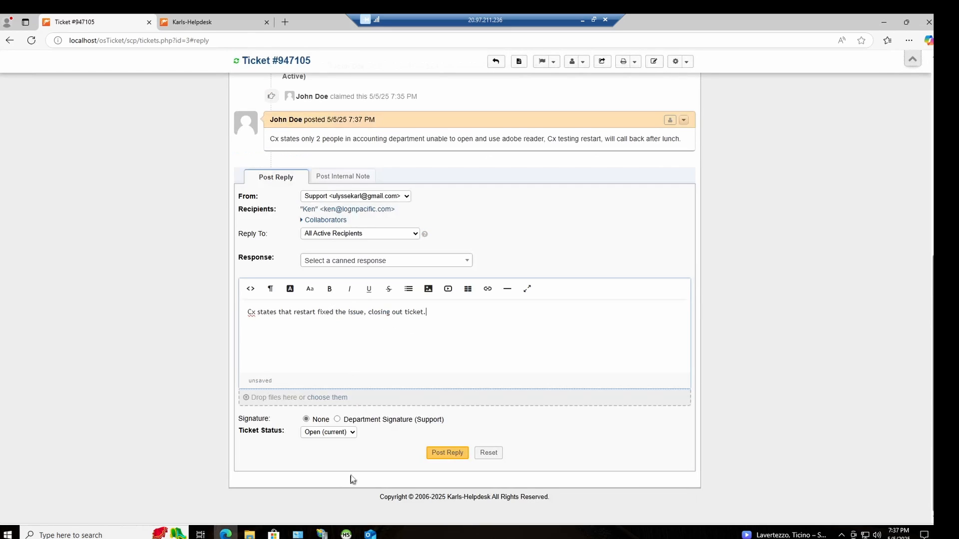
click(338, 434)
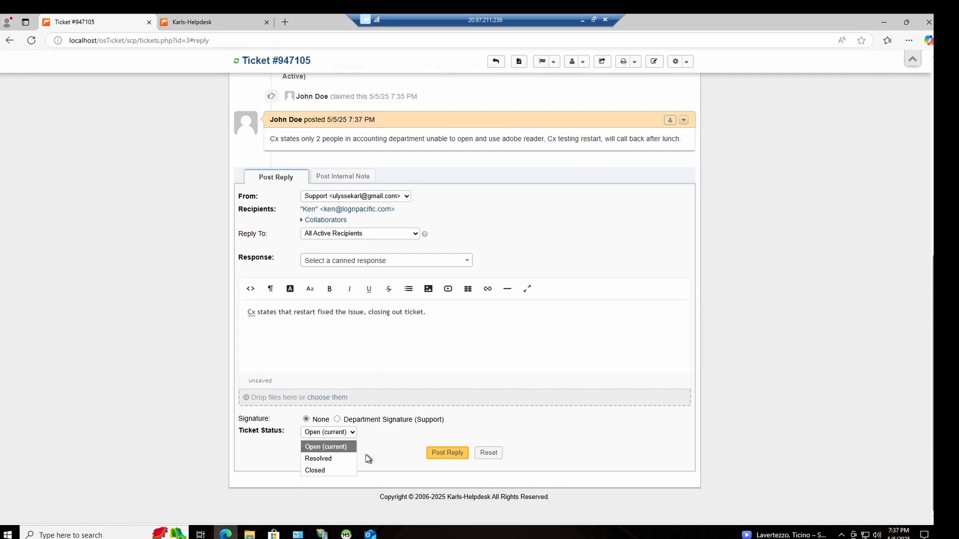
click(338, 460)
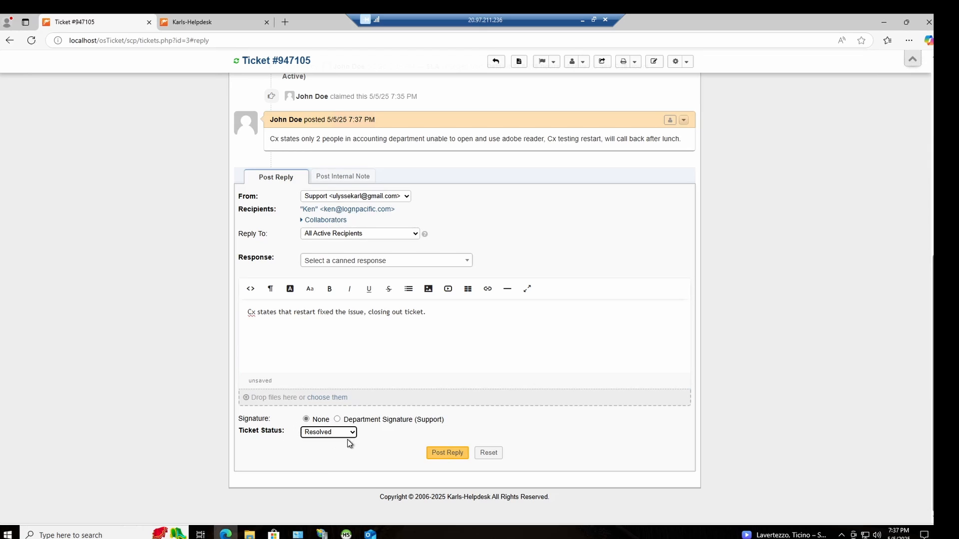
click(449, 454)
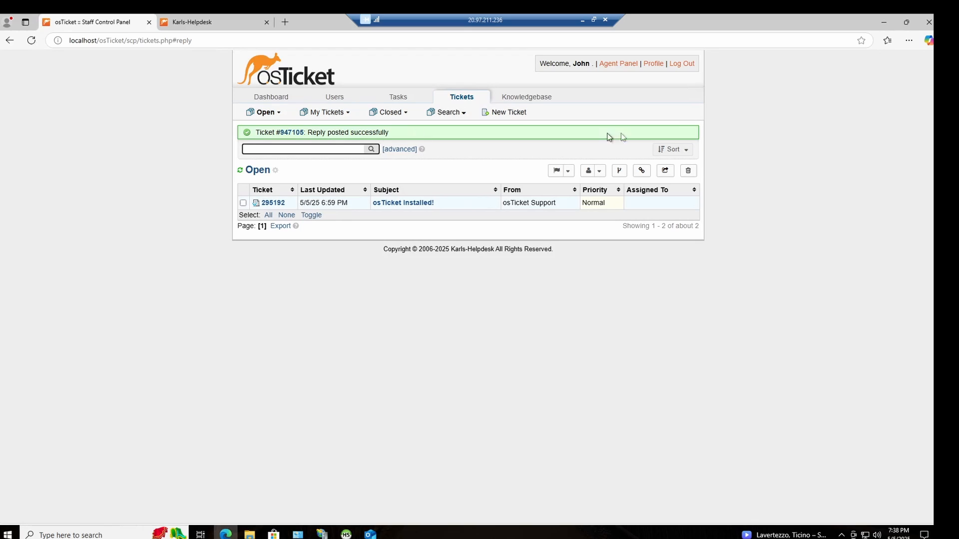
Step: List the tickets closed today and review the thread and details of the accounting department's Adobe ticket
mouse_move(330, 117)
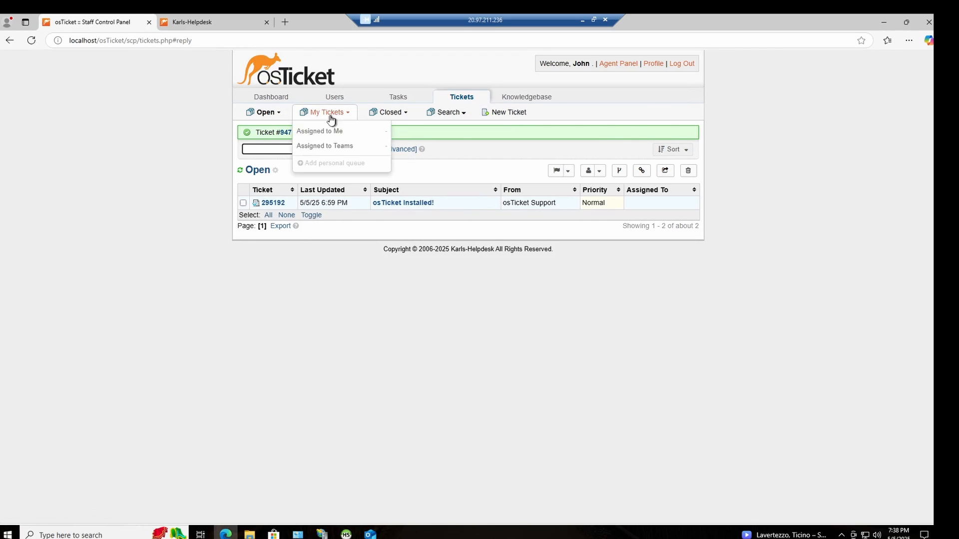
mouse_move(401, 114)
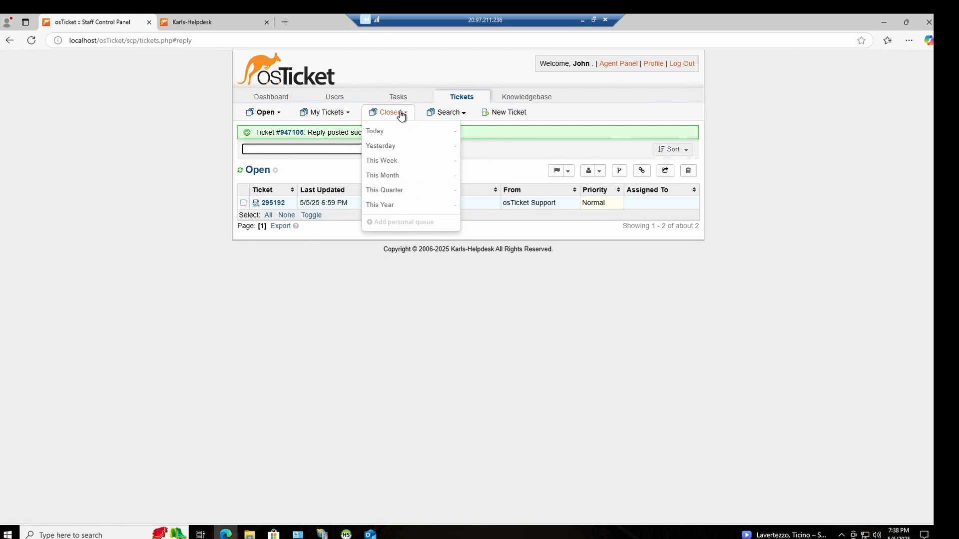
click(402, 132)
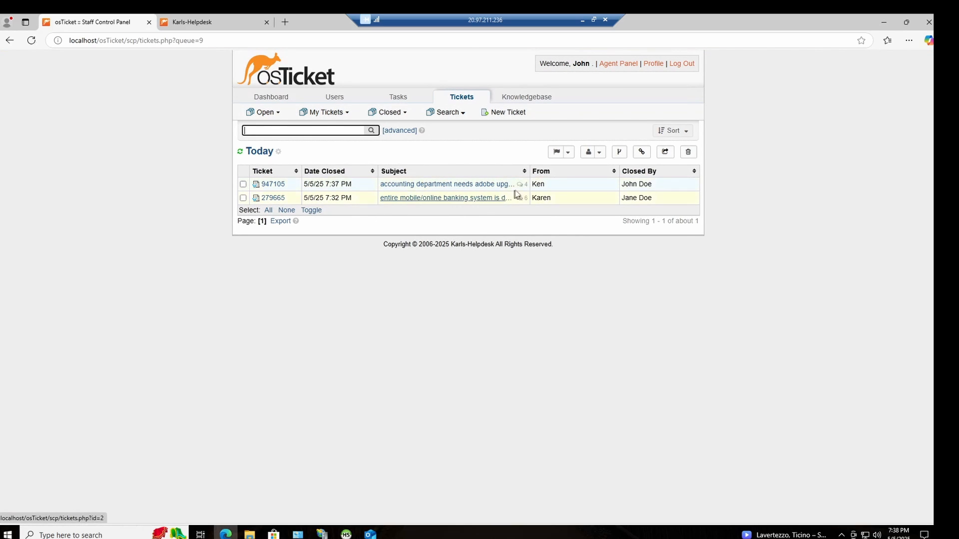
click(490, 189)
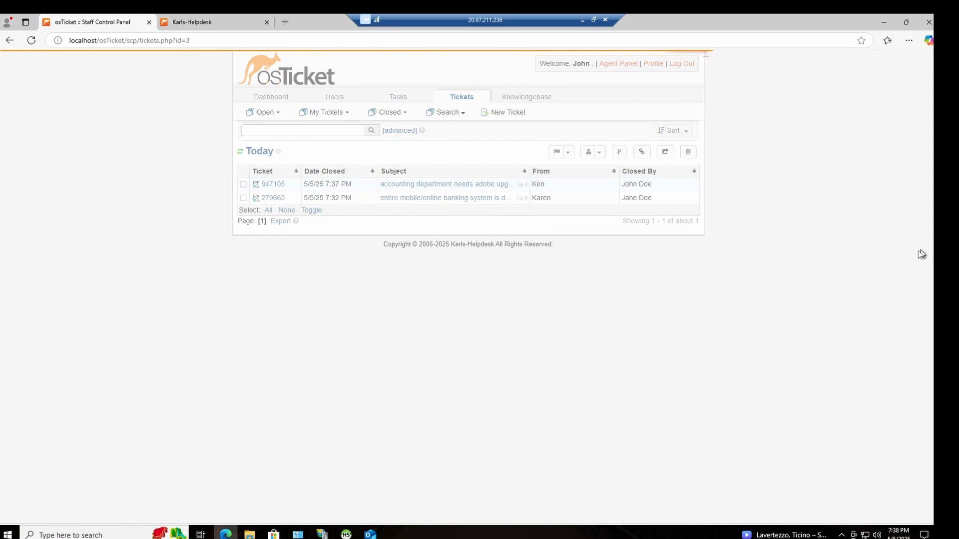
scroll(390, 230, up, 4)
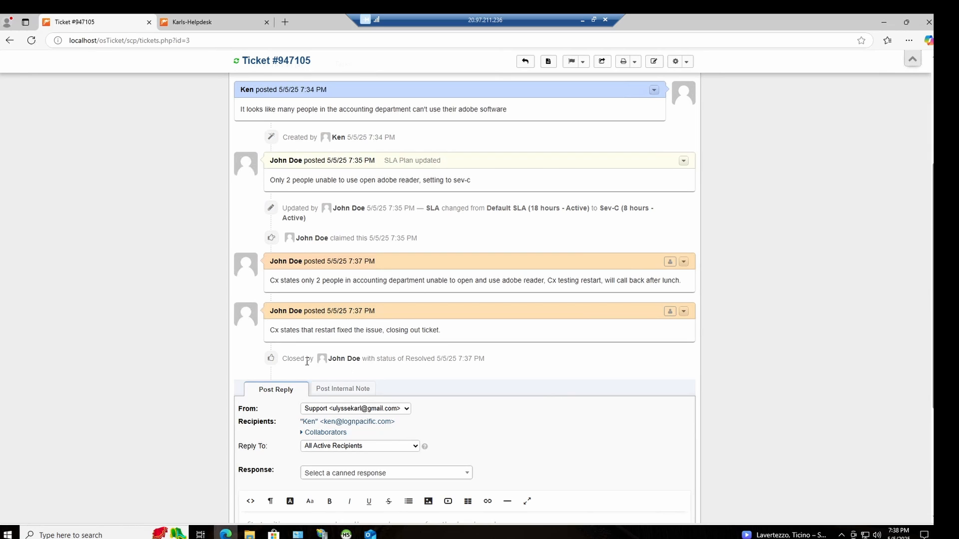
scroll(400, 293, up, 4)
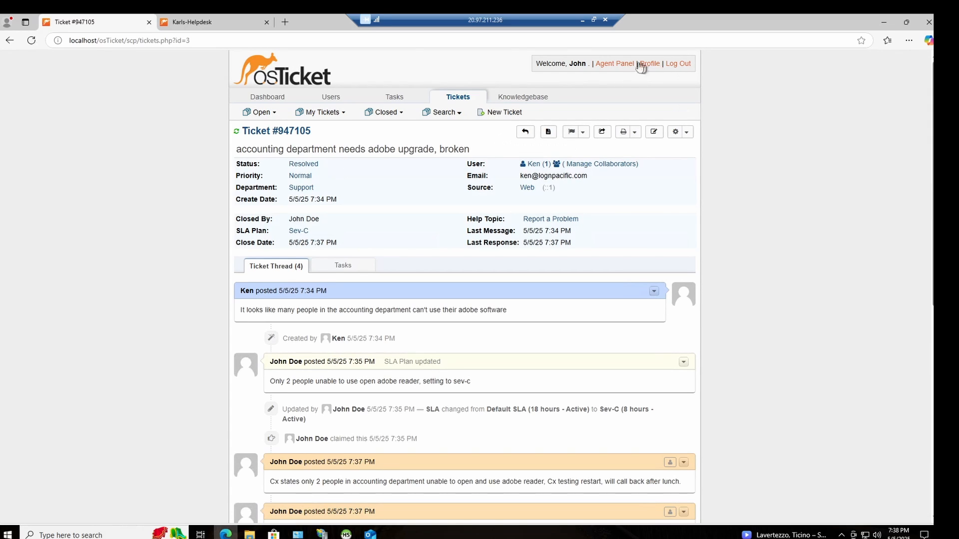
Step: Start a new ticket in the customer support center and fill in the contact's saved e-mail address and full name
click(189, 22)
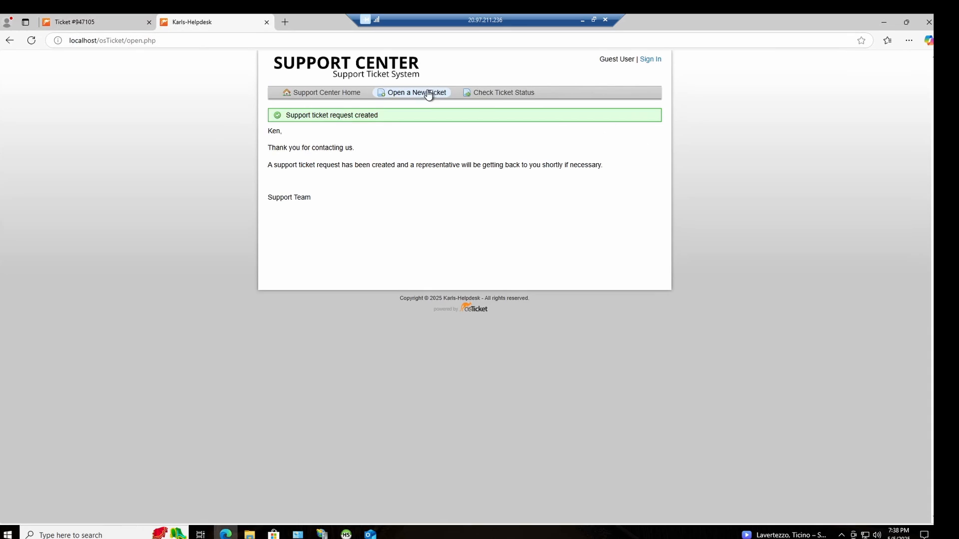
click(428, 94)
click(352, 194)
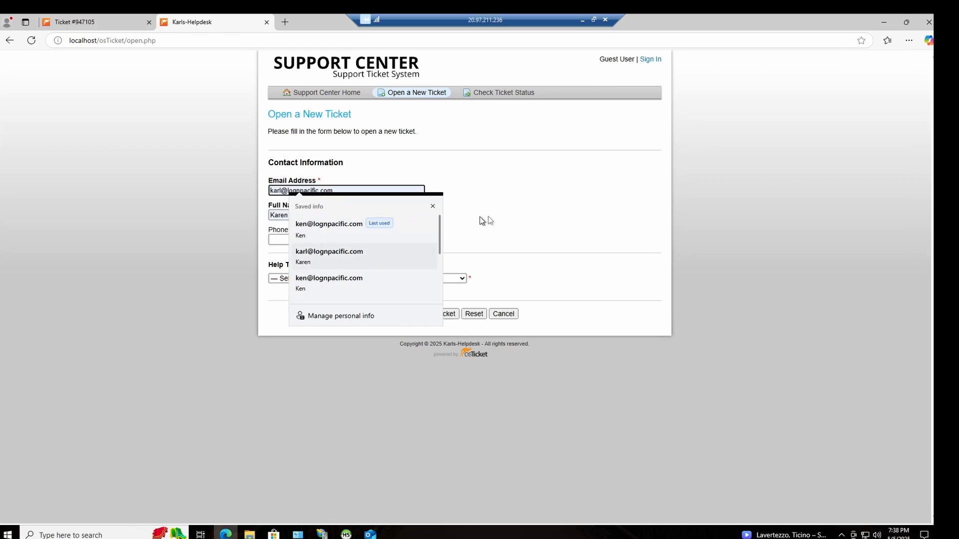
click(517, 211)
click(337, 191)
text(karenm)
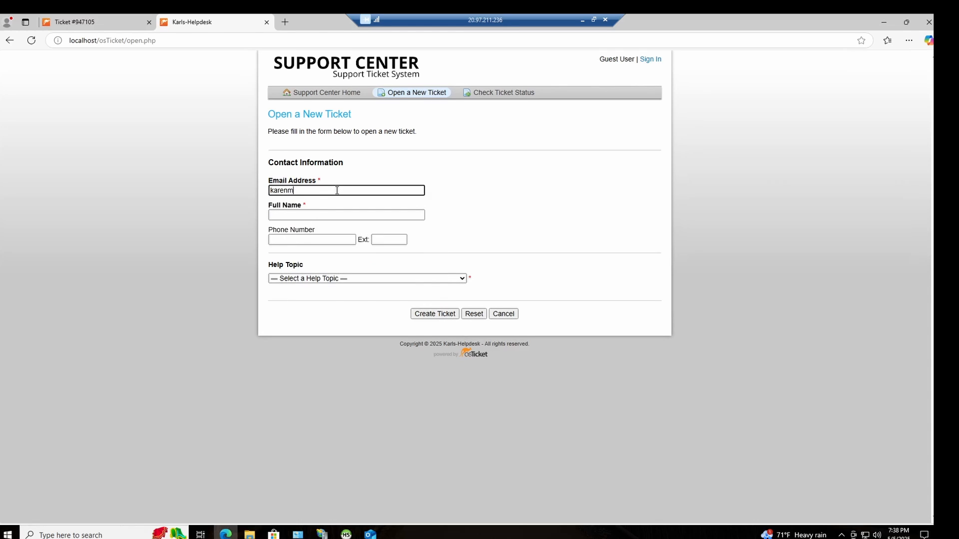
key(BackSpace)
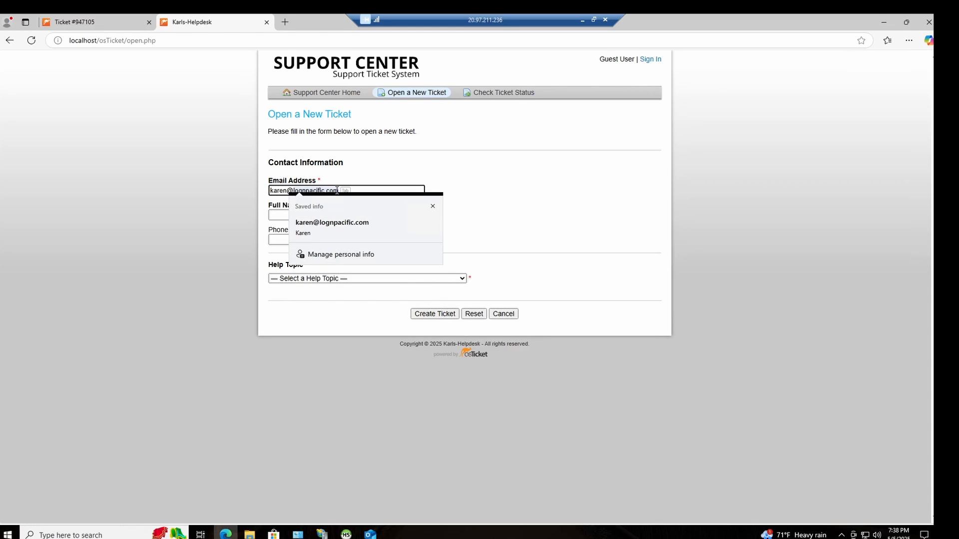
click(322, 225)
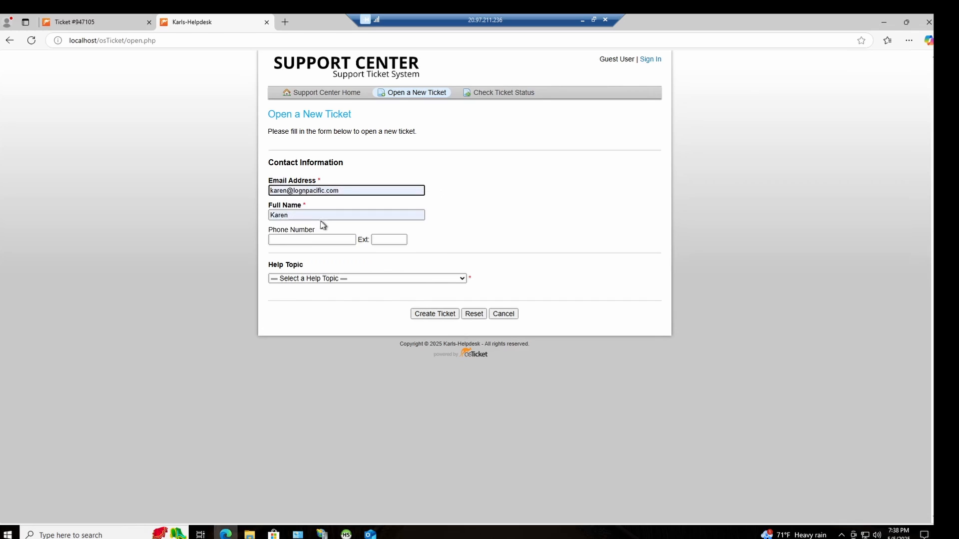
Step: Choose the help topic Report a Problem / Access Issue / Personal Computer Issues and enter the summary "CFO states that laptop will no longer turn on"
click(398, 280)
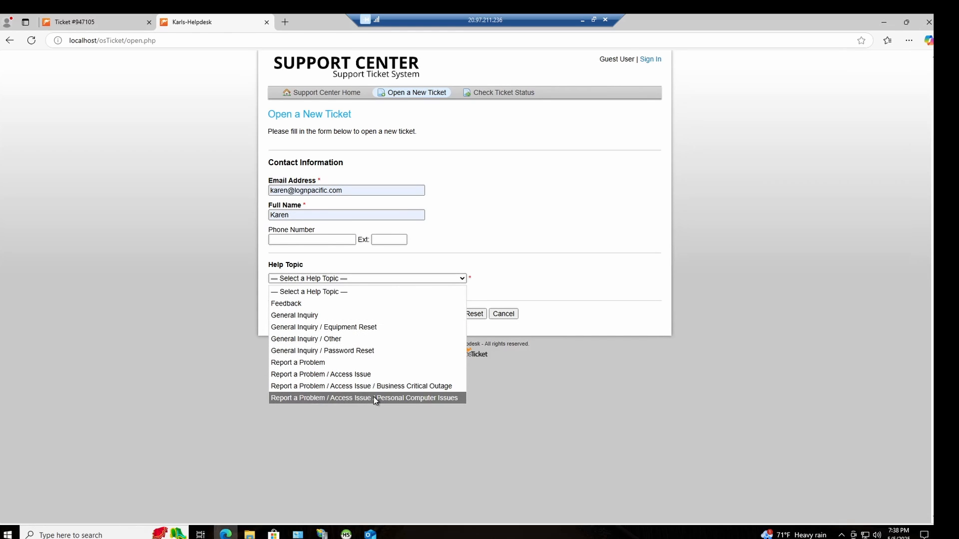
click(334, 398)
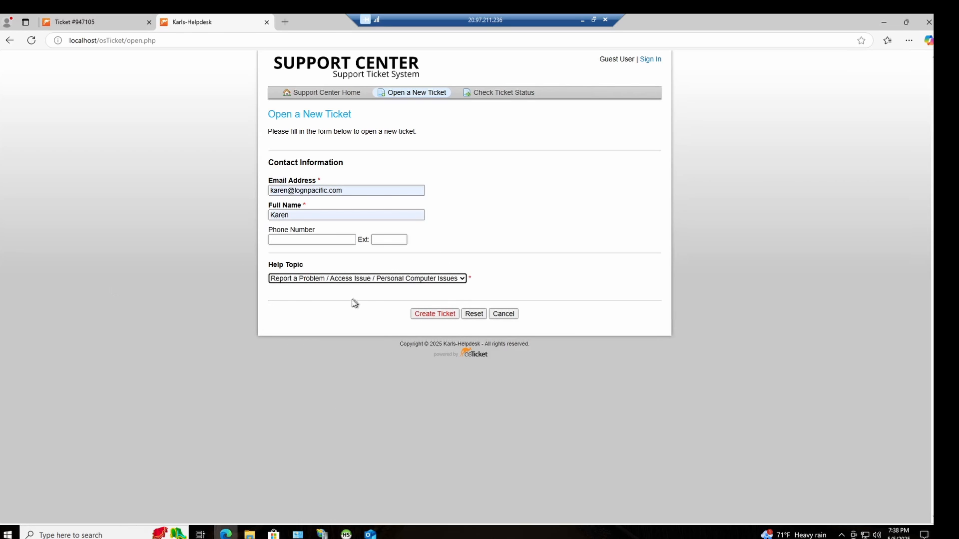
click(298, 341)
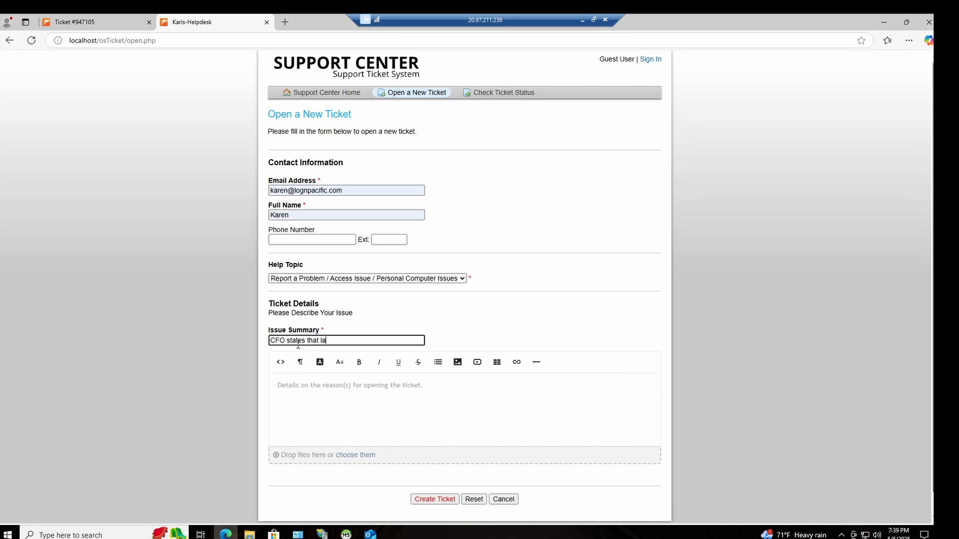
text(ptop will no log)
text(ger turn on)
Step: Describe the issue as "Laptop wont power on despite pressing the power button" and create the ticket
click(343, 388)
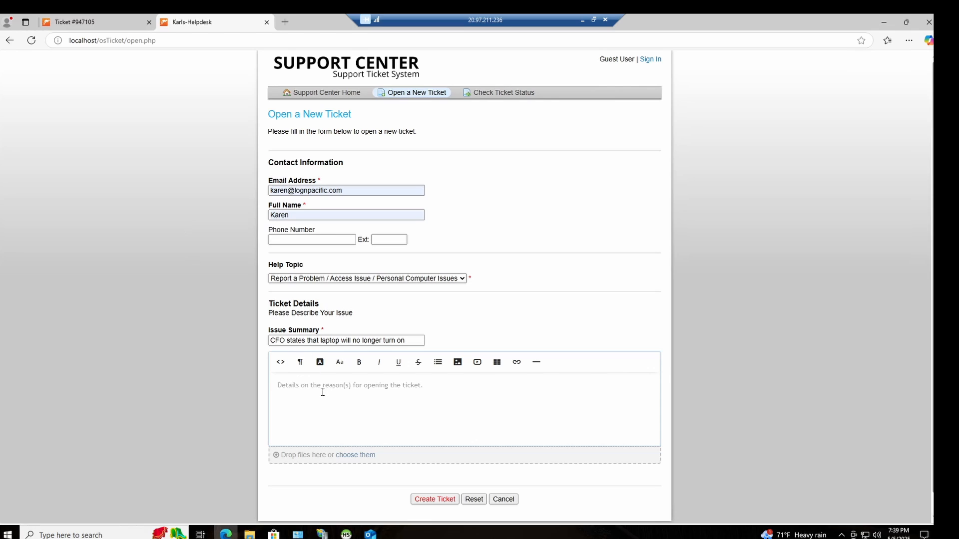
text(LAp)
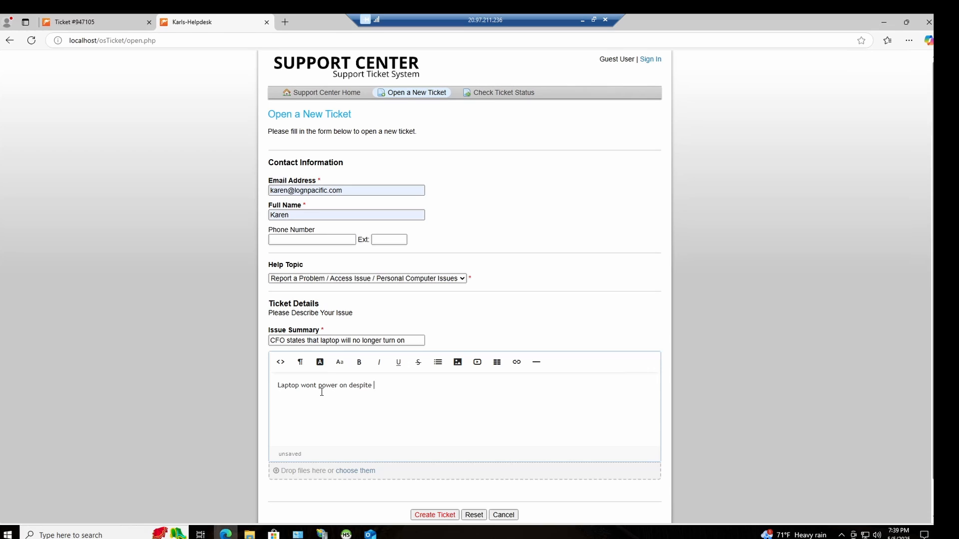
text(ing the power button)
scroll(379, 385, down, 1)
click(445, 481)
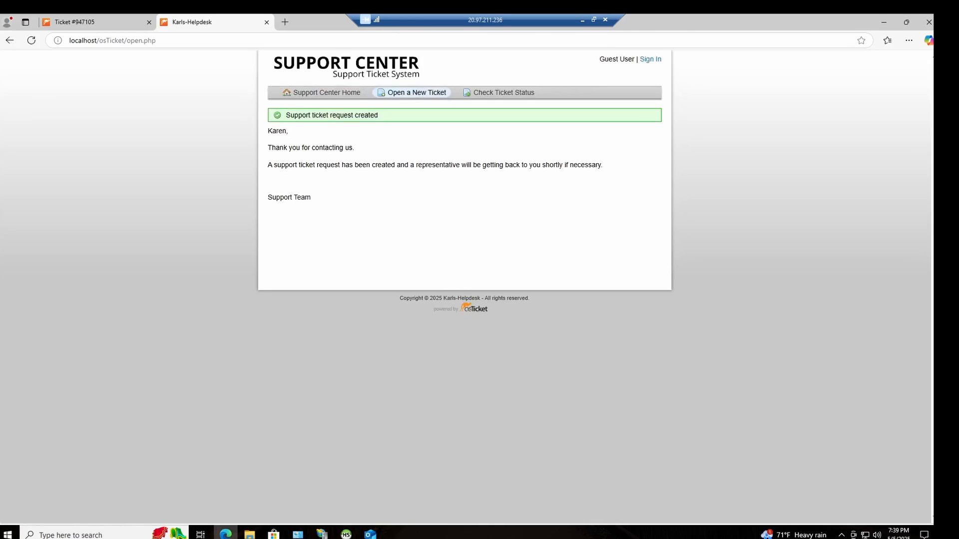
Step: Return to the agent side, list the open tickets and open the CFO's laptop ticket
click(104, 22)
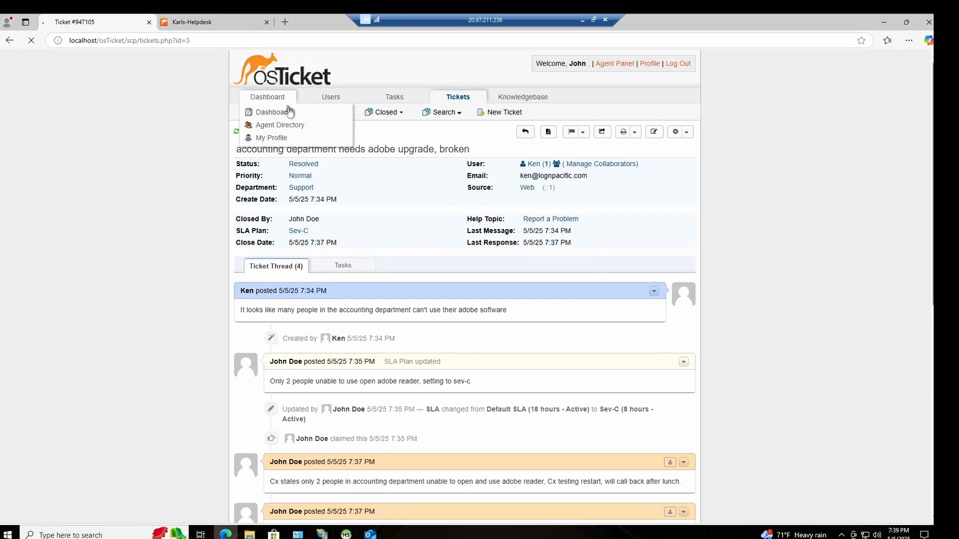
click(268, 110)
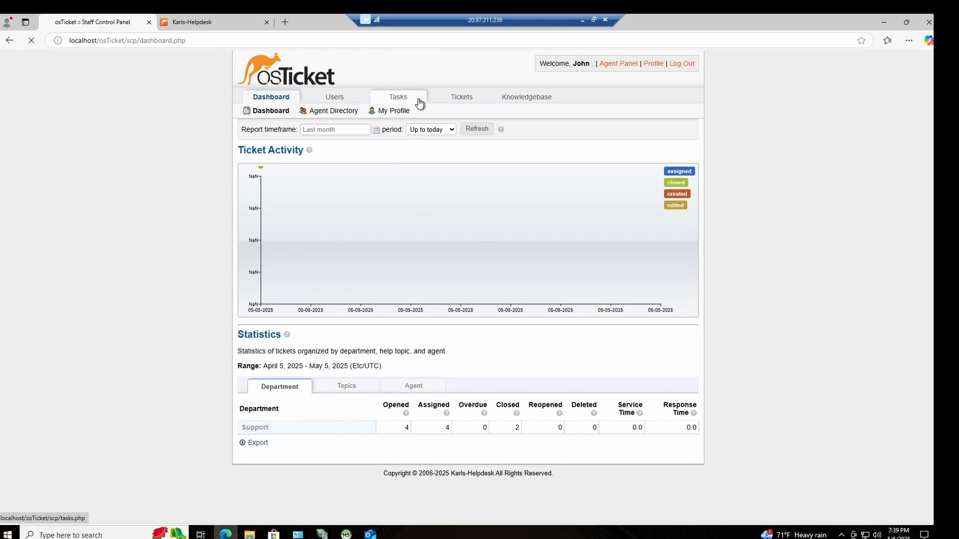
click(461, 99)
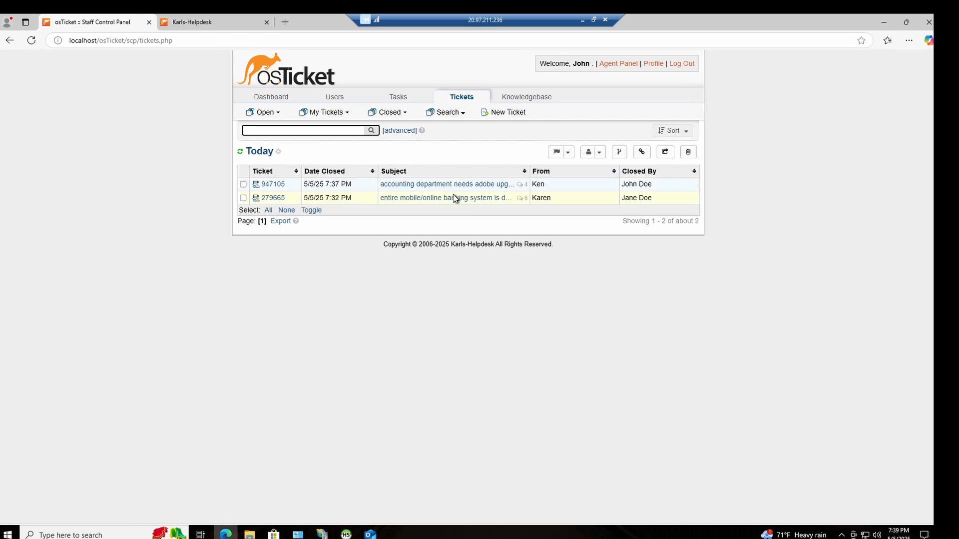
click(31, 39)
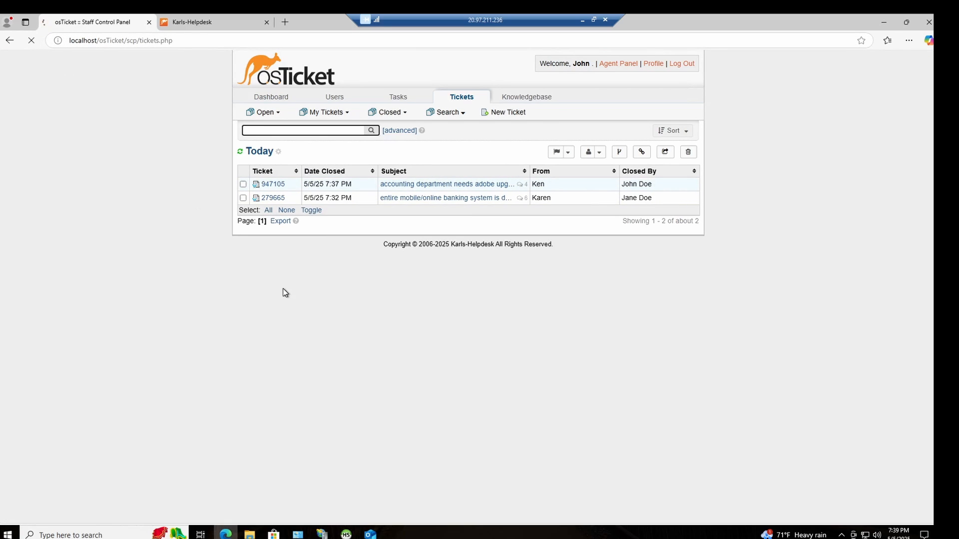
click(272, 114)
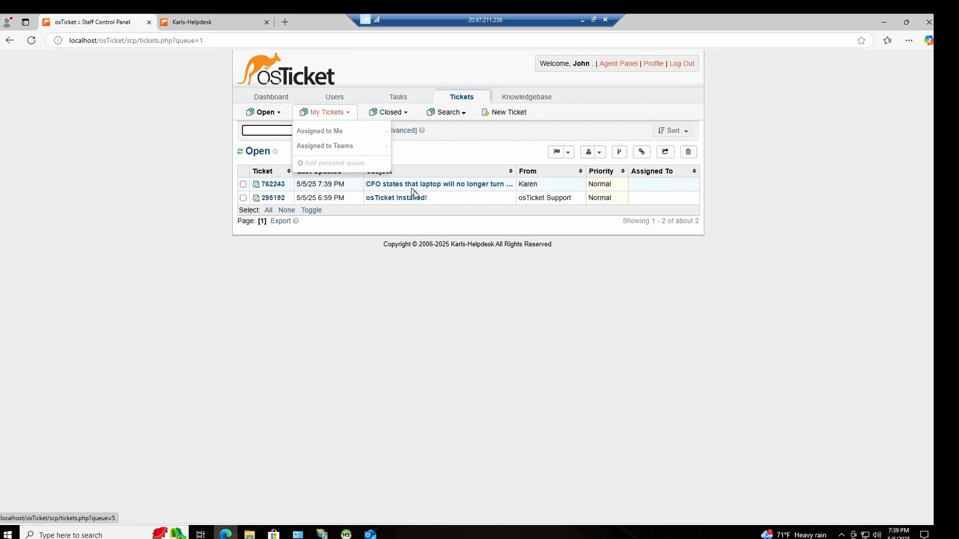
click(471, 185)
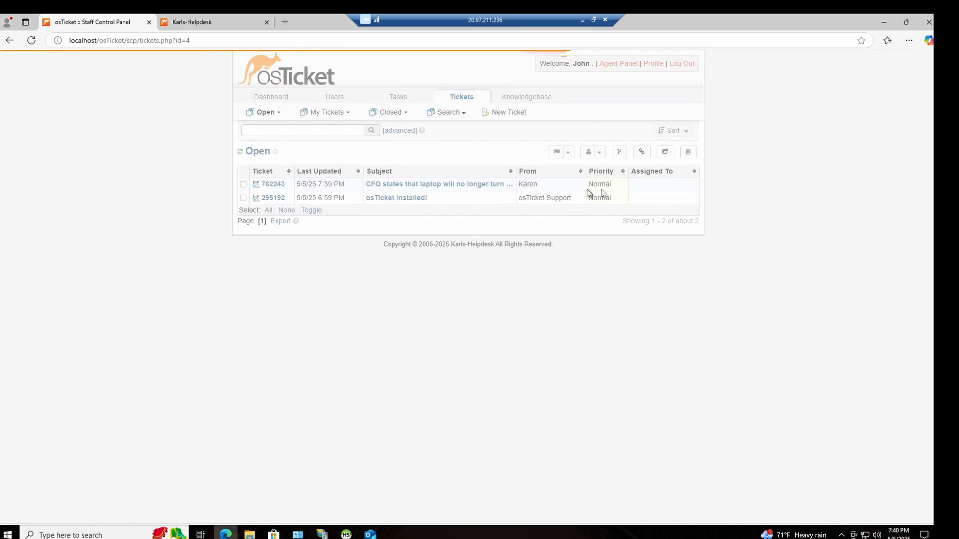
scroll(312, 199, up, 3)
scroll(313, 200, up, 1)
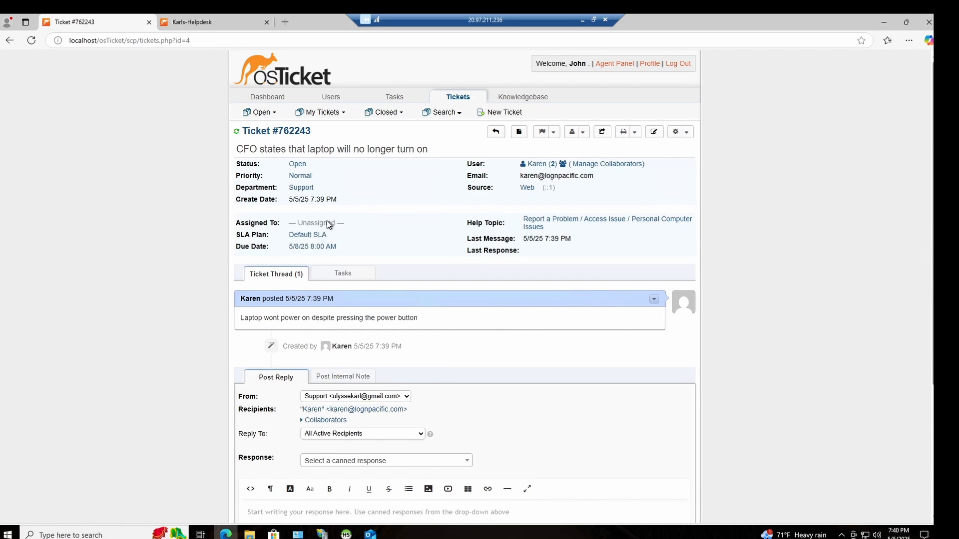
Step: Assign the CFO's laptop ticket to the signed-in agent
click(320, 223)
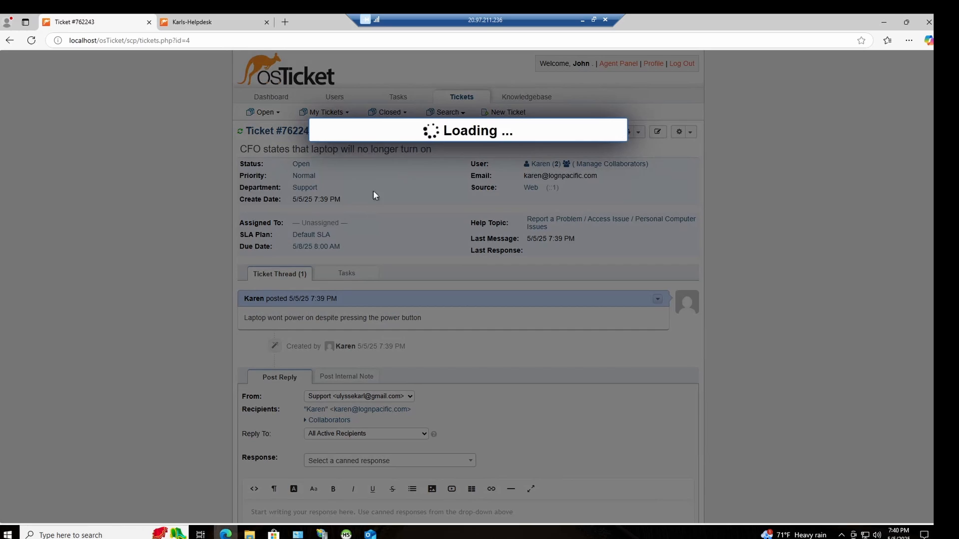
click(361, 163)
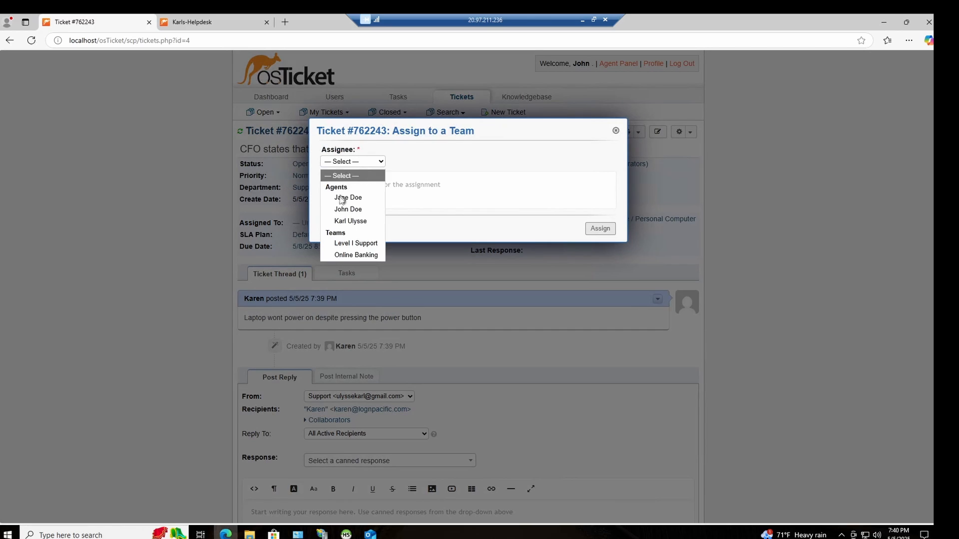
click(348, 210)
click(593, 229)
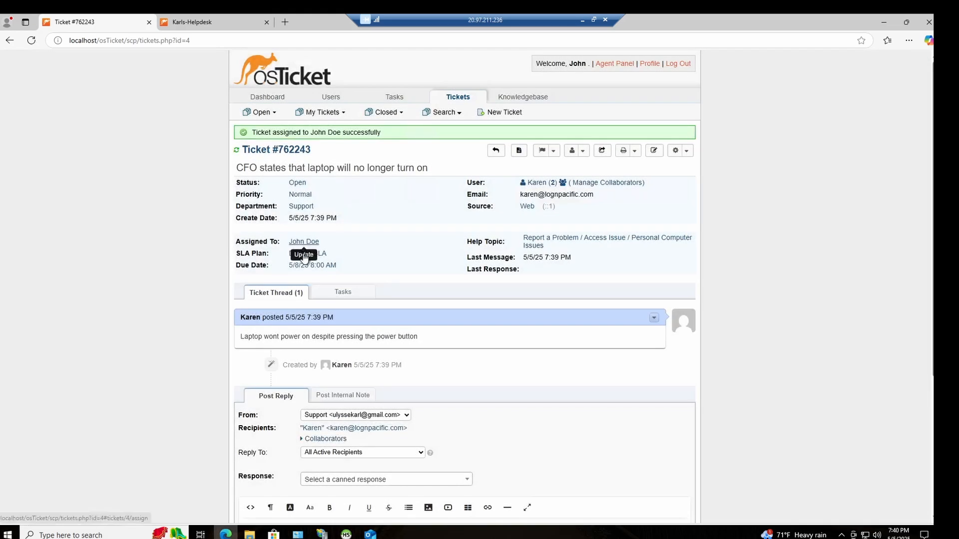
Step: Update the ticket's SLA plan to Sev-B with the reason "May reclassify after getting more information"
click(303, 254)
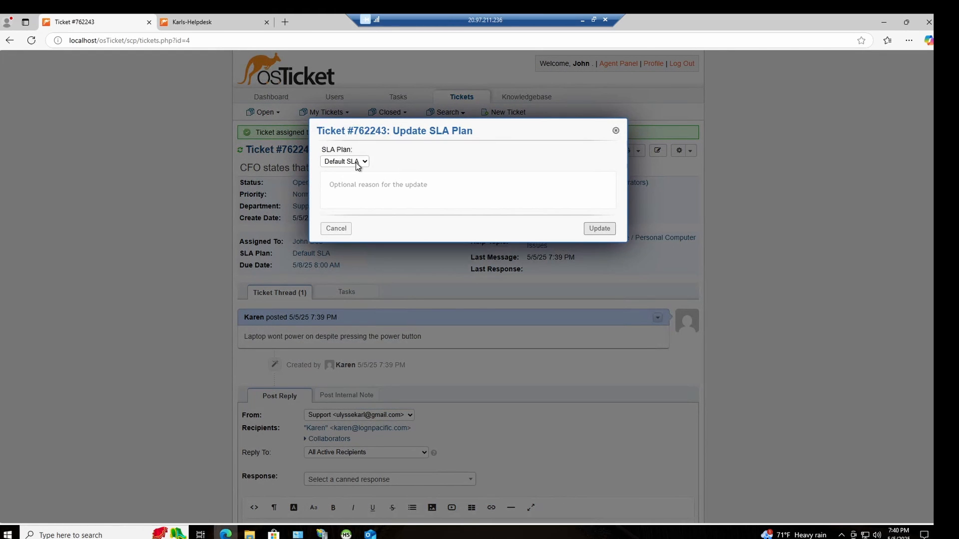
click(356, 162)
click(362, 199)
click(376, 188)
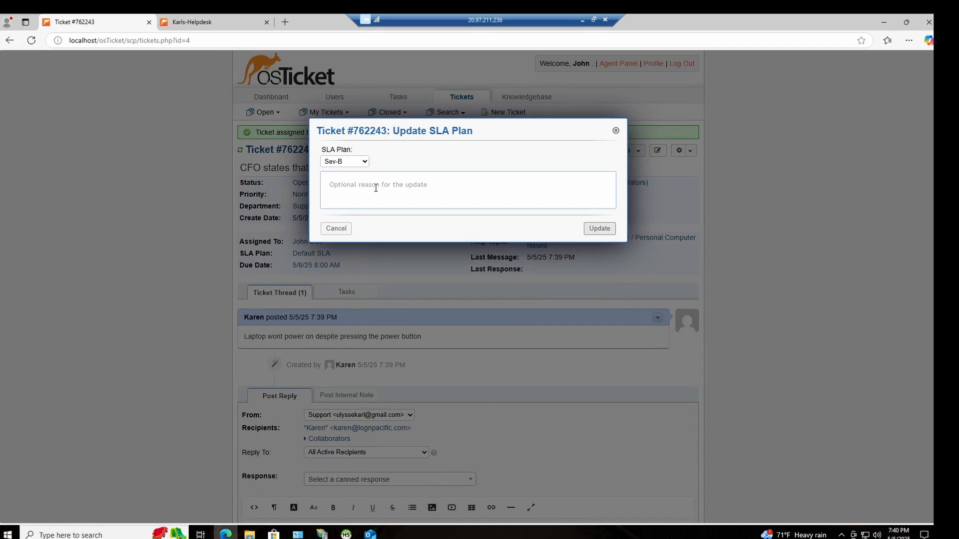
text(Ma)
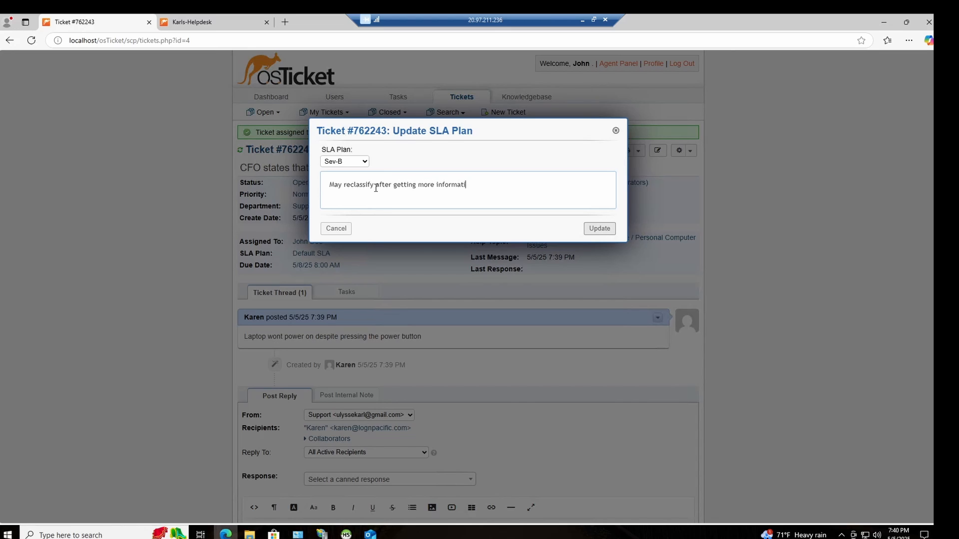
key(Return)
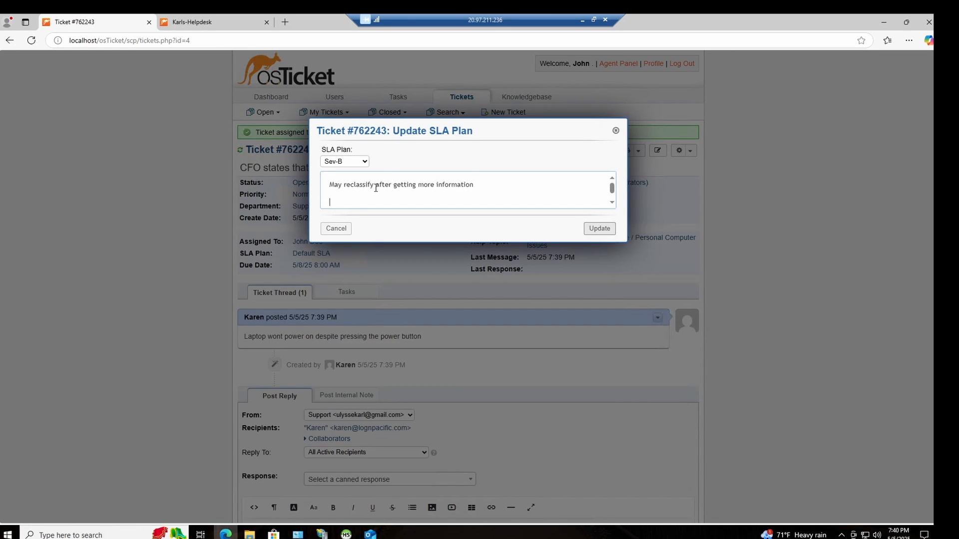
click(611, 229)
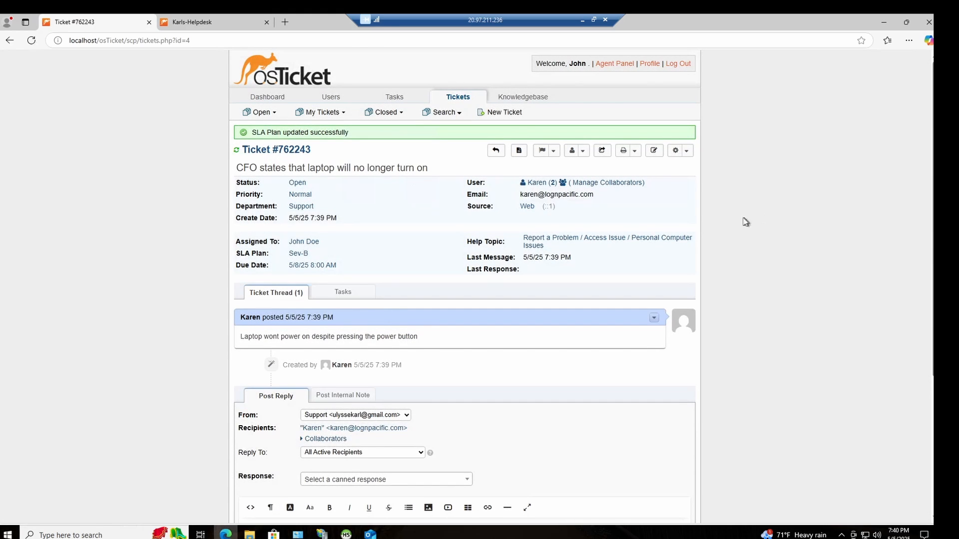
Step: Go to the reply form below the thread of the CFO's laptop ticket
scroll(308, 364, down, 1)
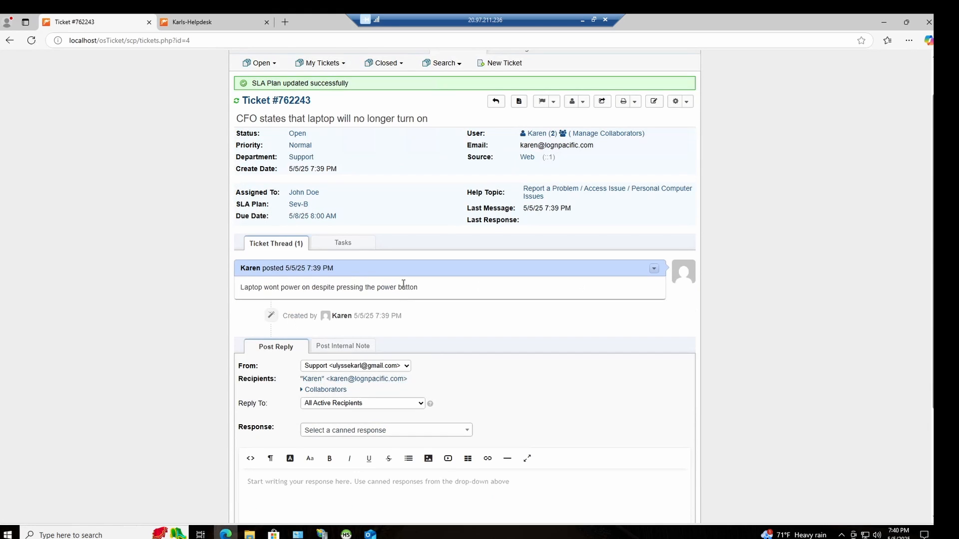
scroll(350, 350, down, 2)
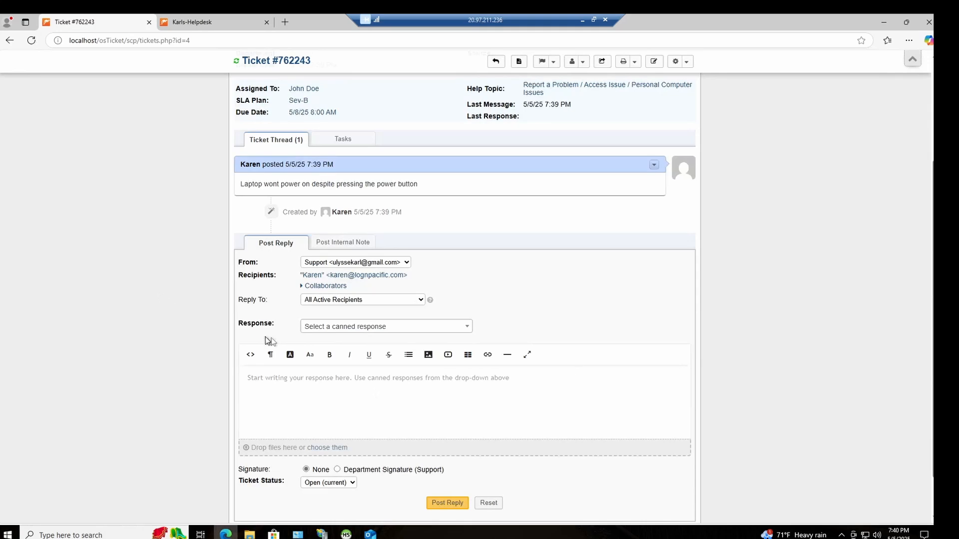
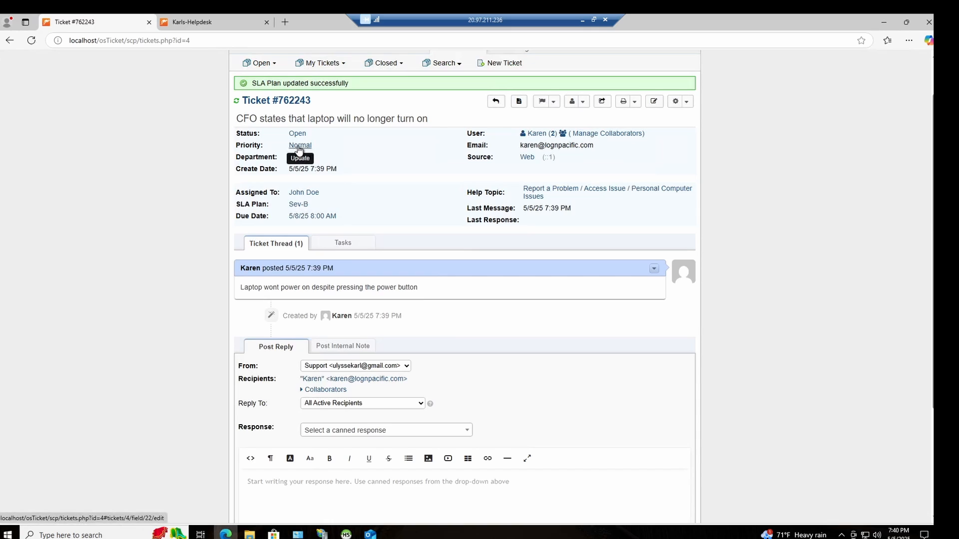
Step: Update the priority level of the CFO's laptop ticket to Emergency
click(310, 192)
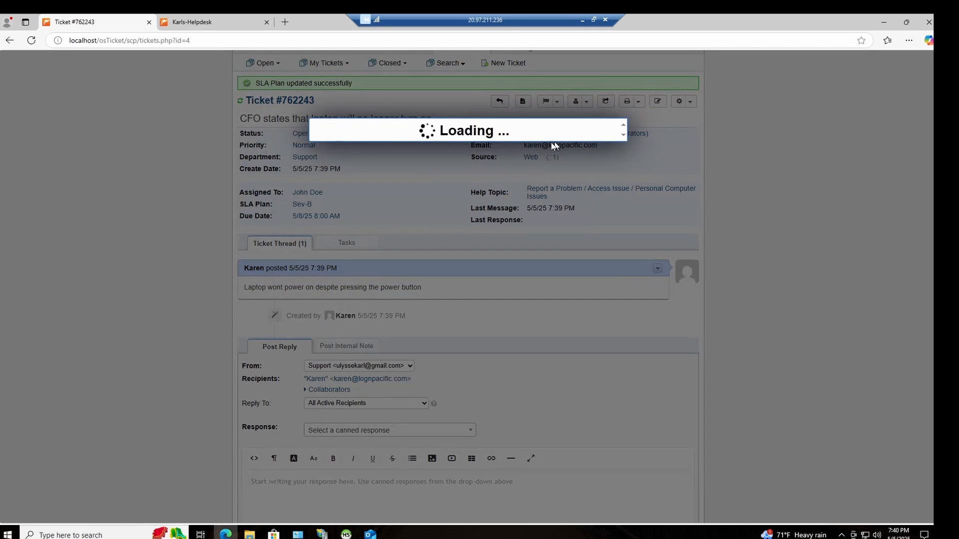
click(363, 162)
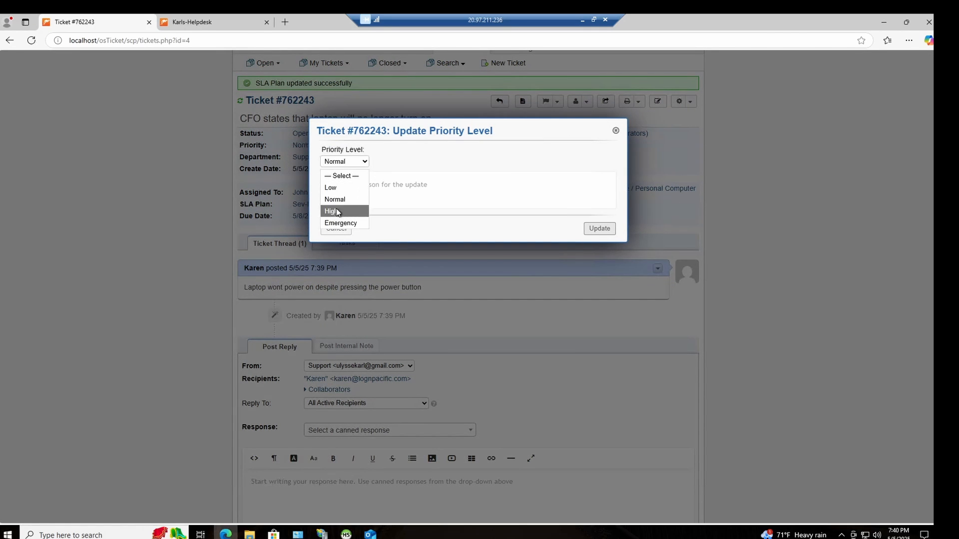
click(340, 224)
click(605, 230)
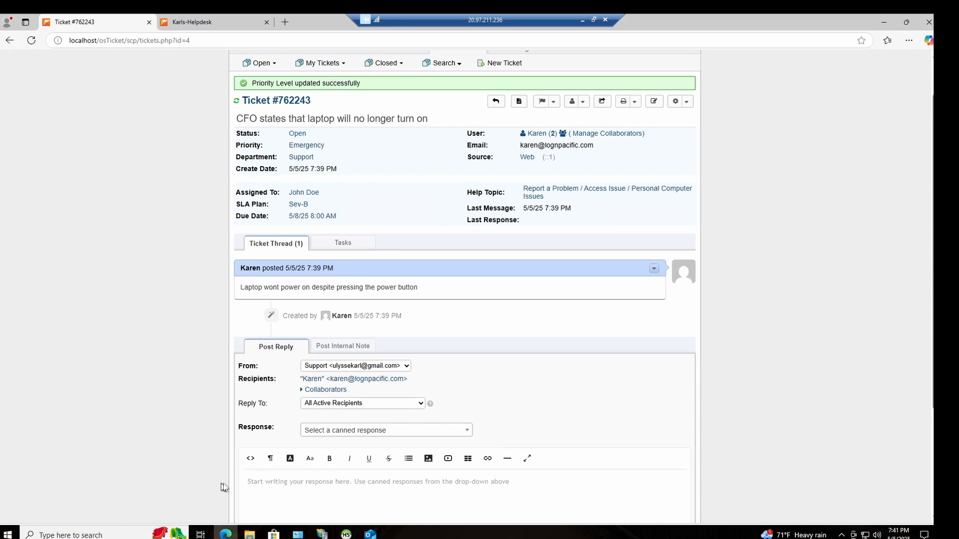
Step: Write the reply "Charger was broken, because of this the battery was dead and unable to turn on." and correct its flagged spelling and punctuation
click(333, 502)
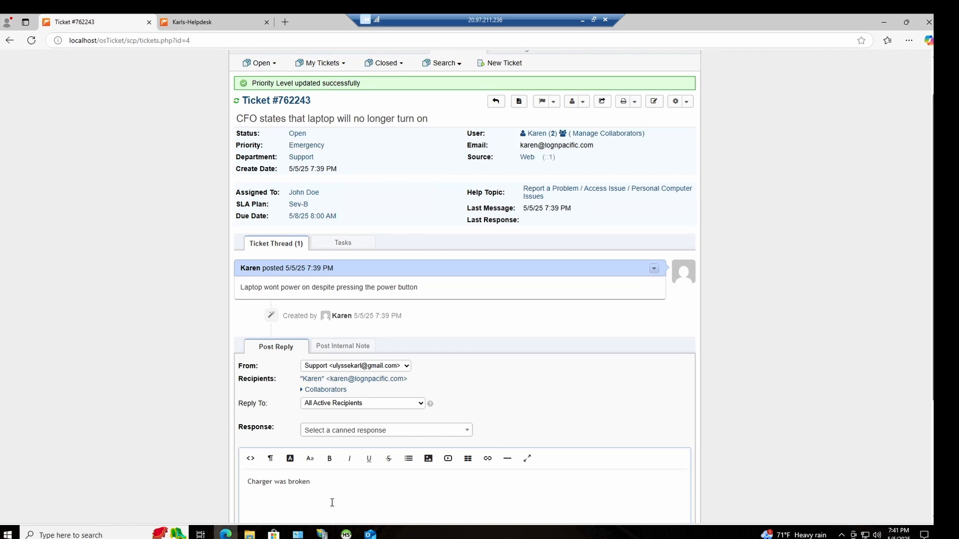
text(becuase of this the battery w)
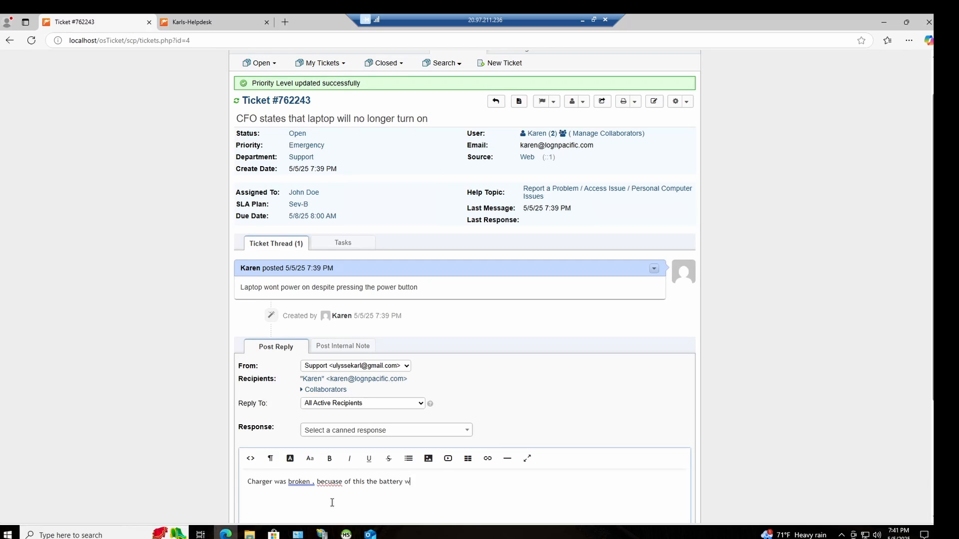
text(ead and unable to turn on.)
right_click(325, 482)
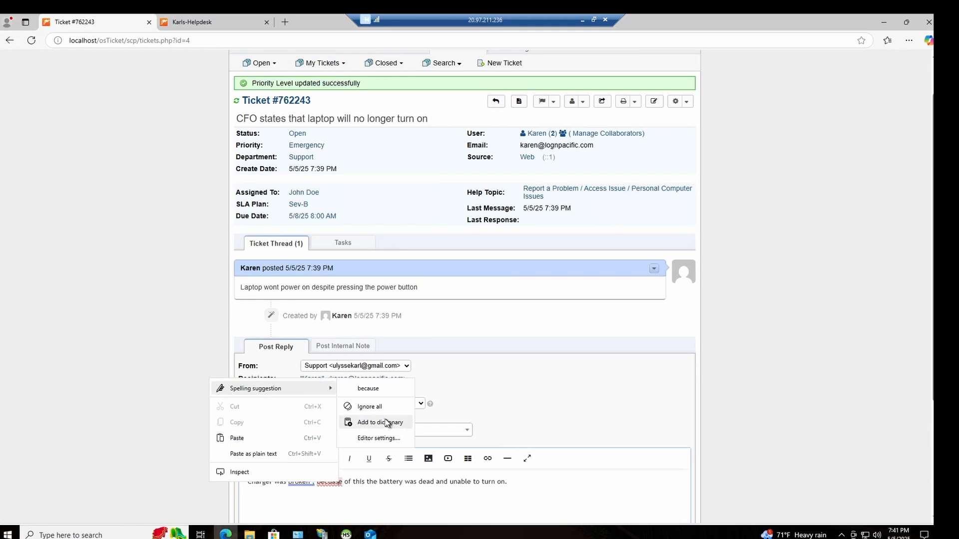
click(350, 407)
right_click(297, 482)
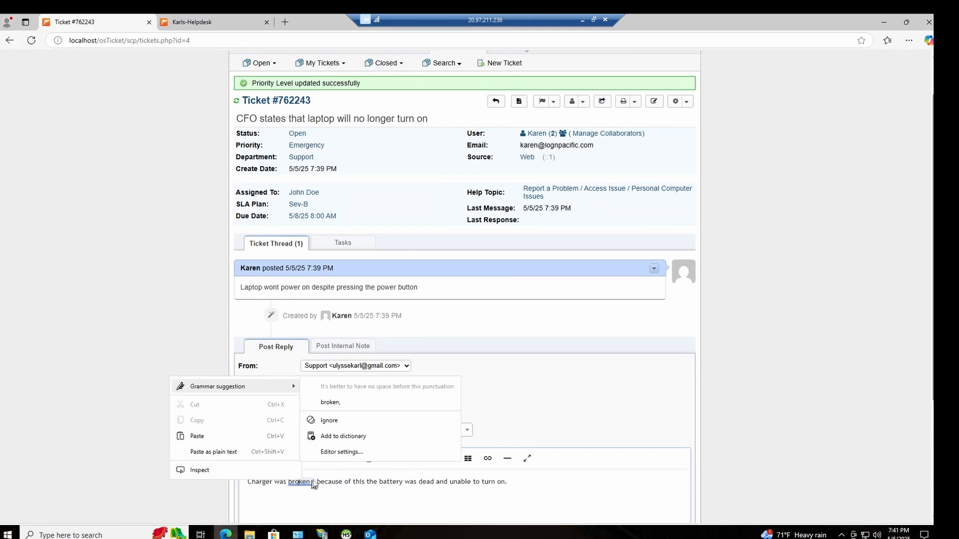
click(344, 402)
Step: Set the ticket status to Resolved in the reply form and post the reply
scroll(501, 477, down, 2)
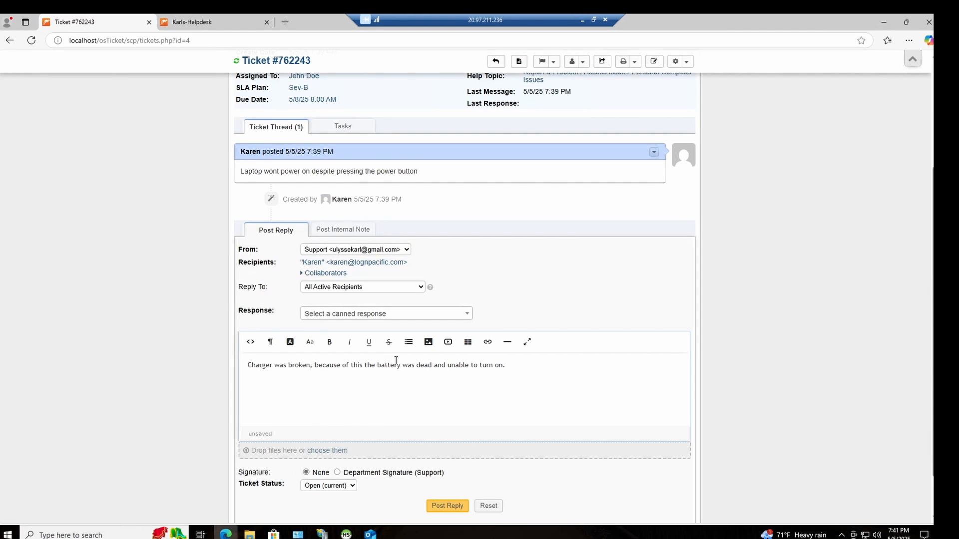
scroll(396, 360, up, 3)
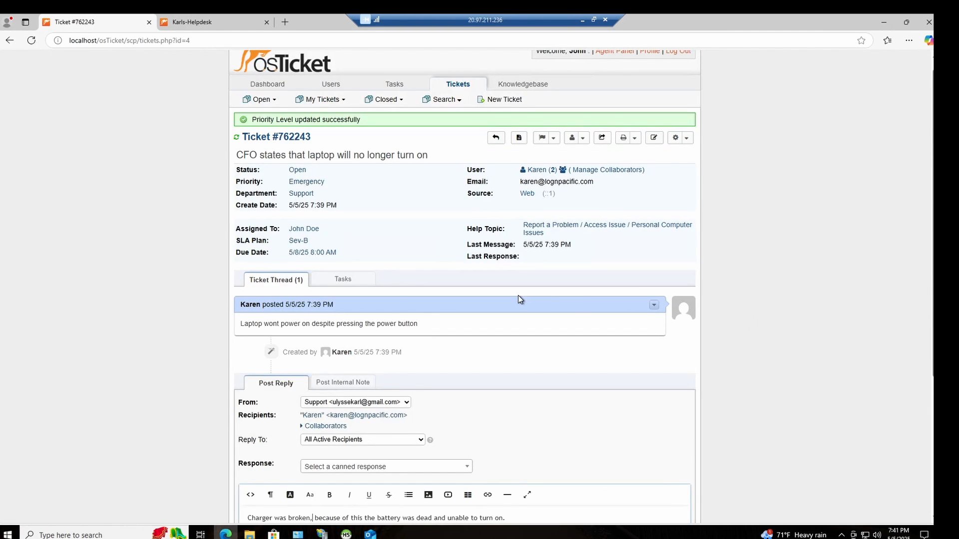
scroll(517, 295, down, 4)
scroll(367, 394, up, 3)
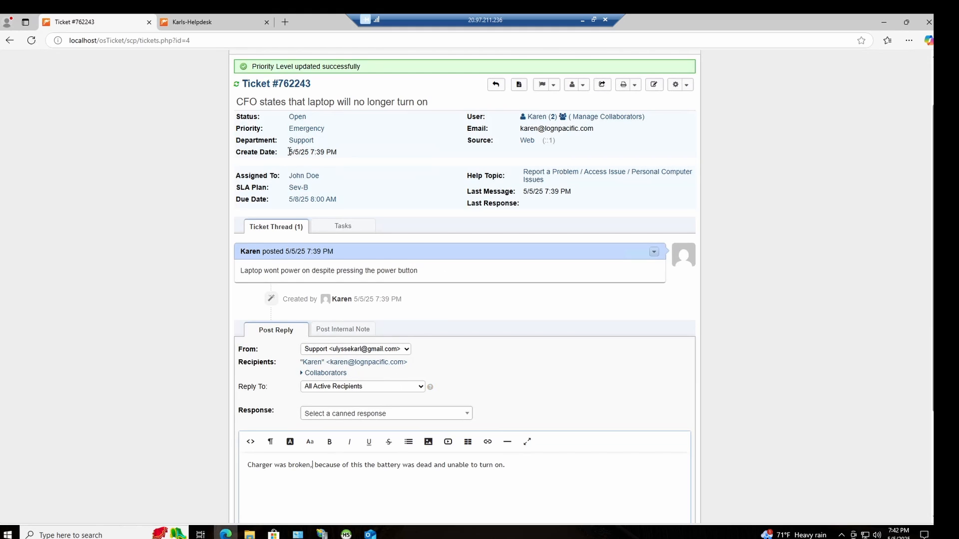
scroll(468, 380, down, 3)
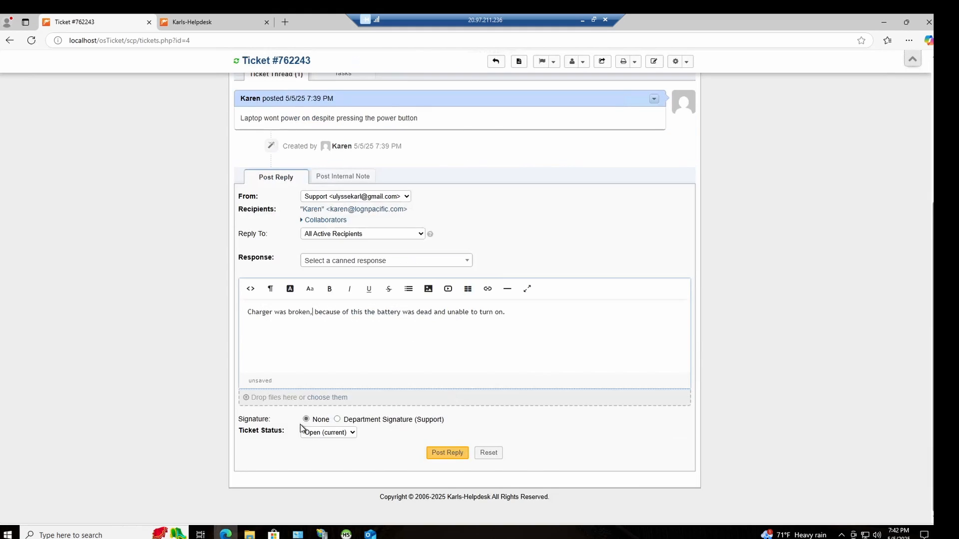
click(330, 432)
click(324, 457)
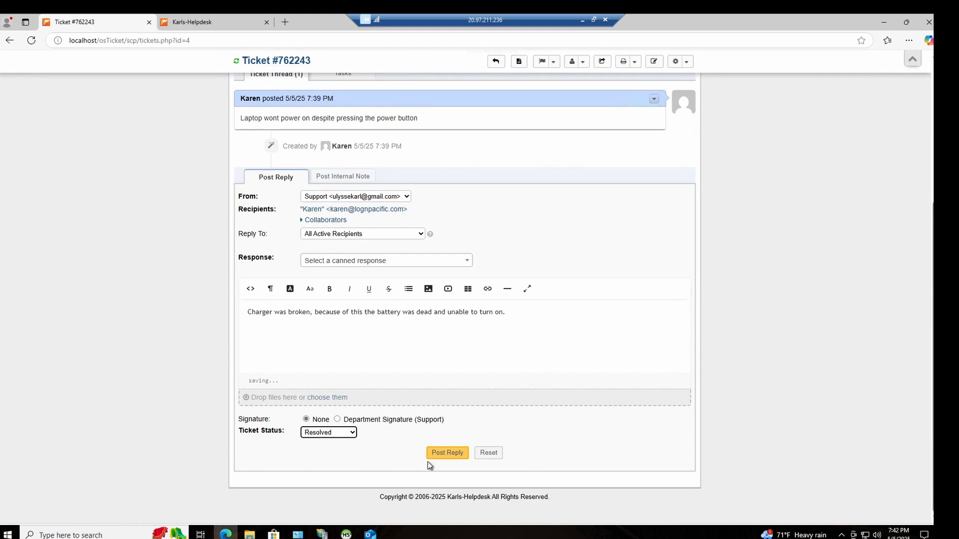
click(443, 452)
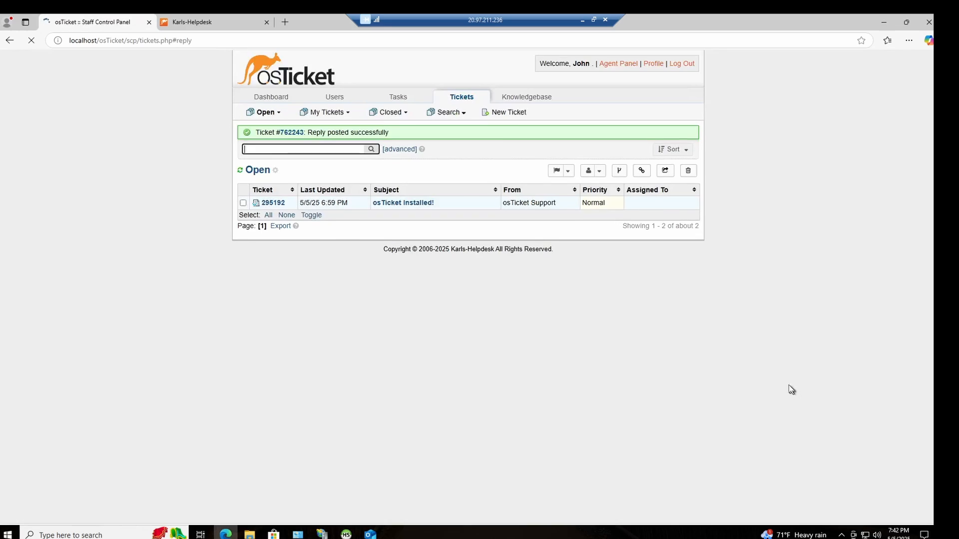
Step: Open the CFO's laptop ticket from today's closed tickets and review its details and thread history
mouse_move(389, 114)
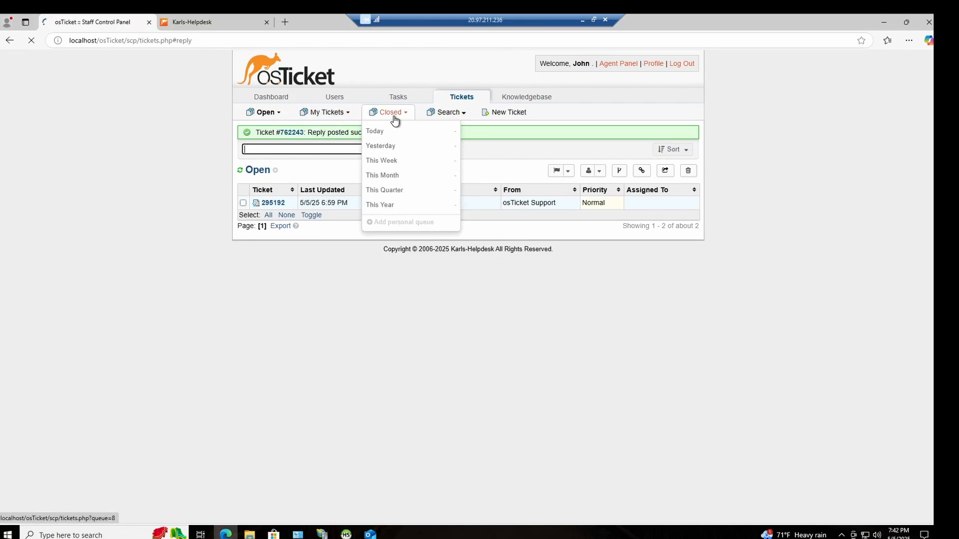
click(395, 132)
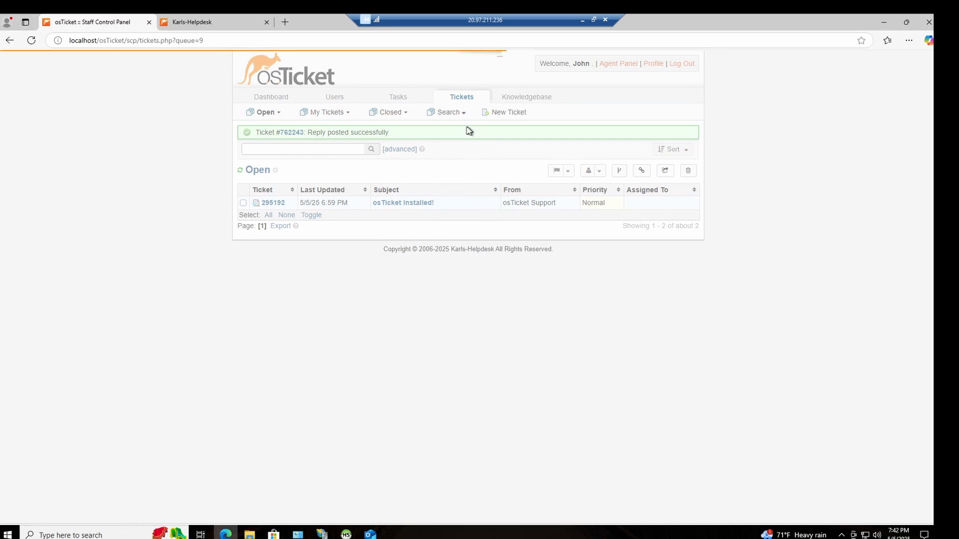
click(458, 185)
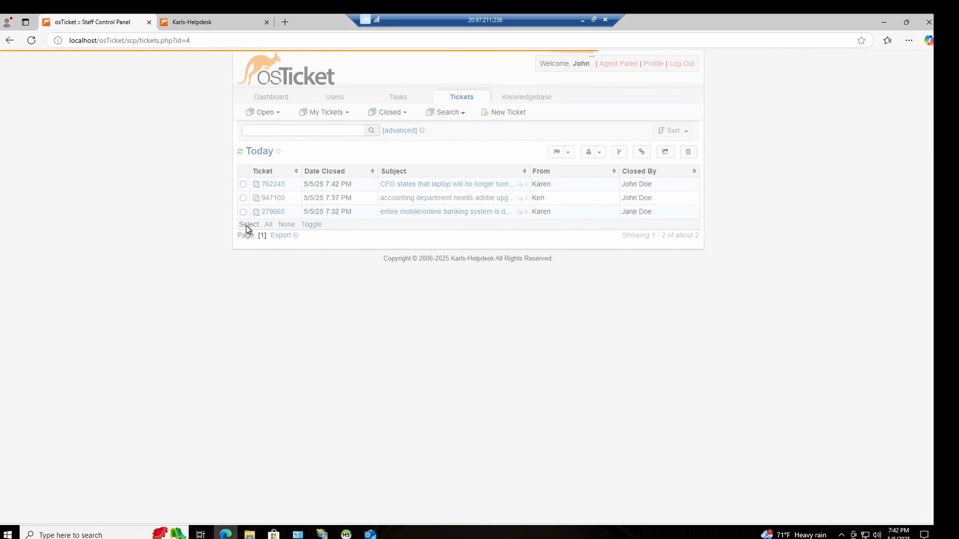
scroll(388, 301, up, 5)
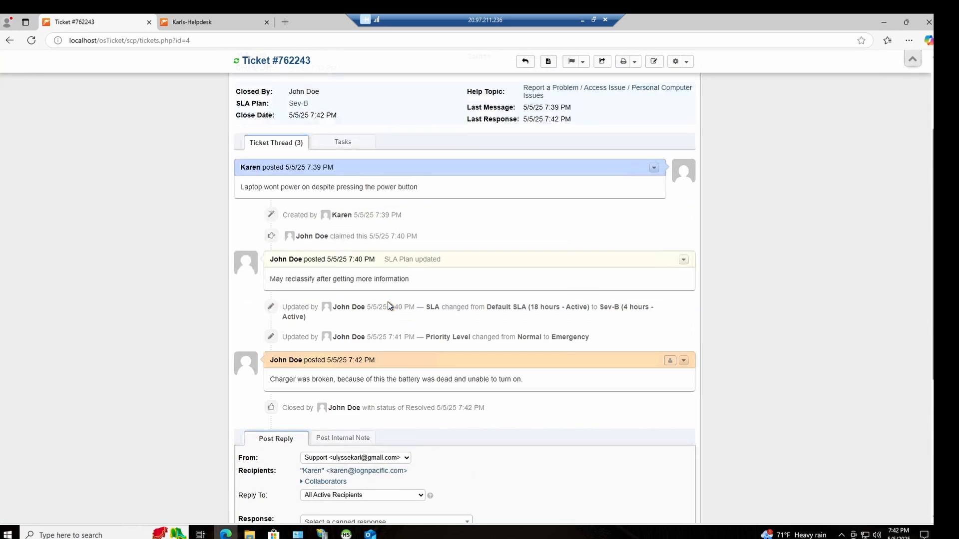
scroll(395, 301, up, 5)
scroll(400, 299, down, 4)
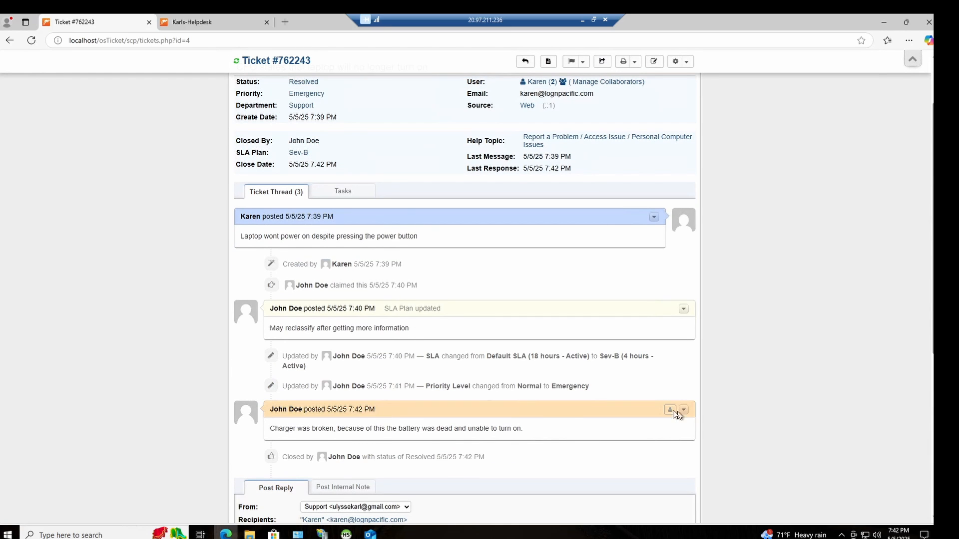
scroll(490, 404, down, 3)
scroll(340, 335, up, 2)
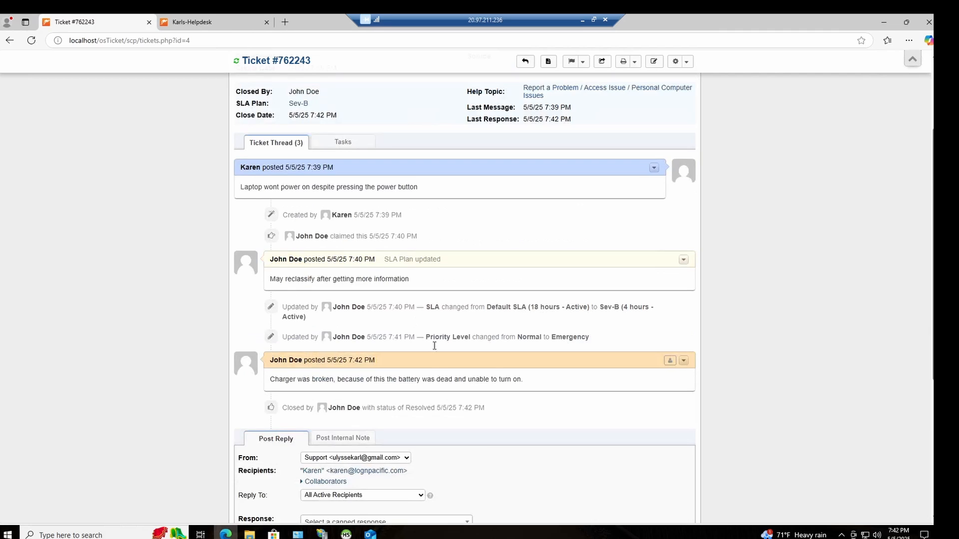
scroll(504, 425, down, 4)
scroll(466, 419, up, 4)
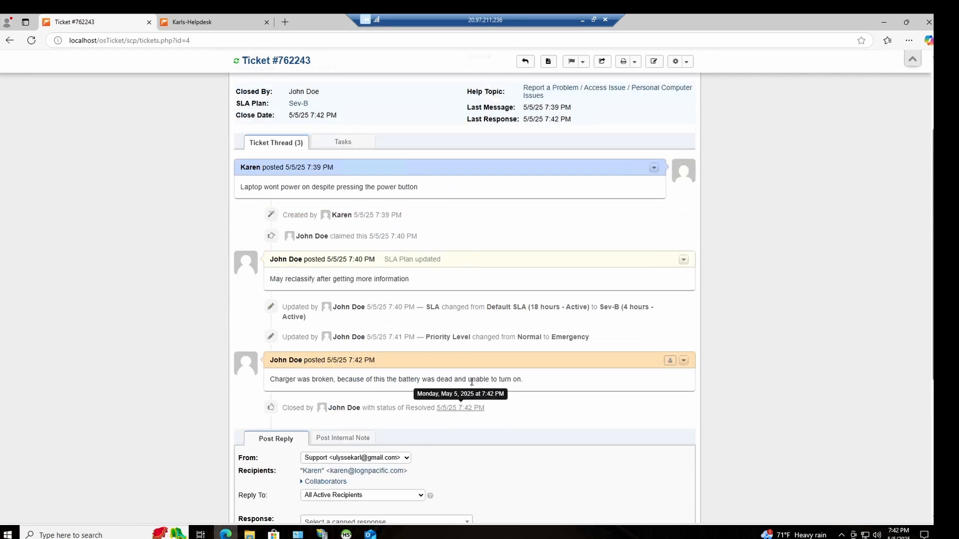